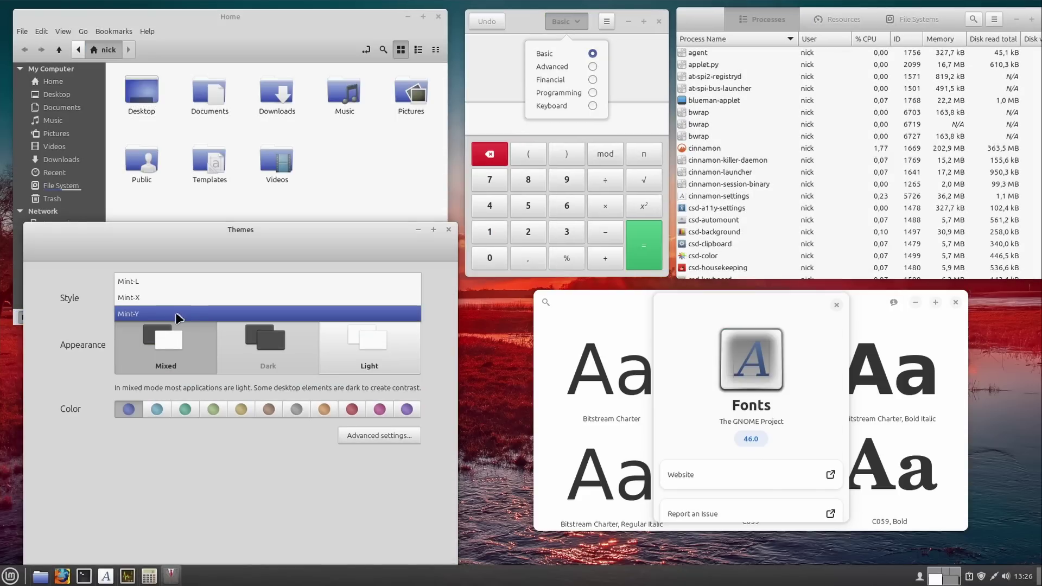
# Apply the Mint-Y style and authorise switching to the local mirror with the password
pyautogui.click(173, 314)
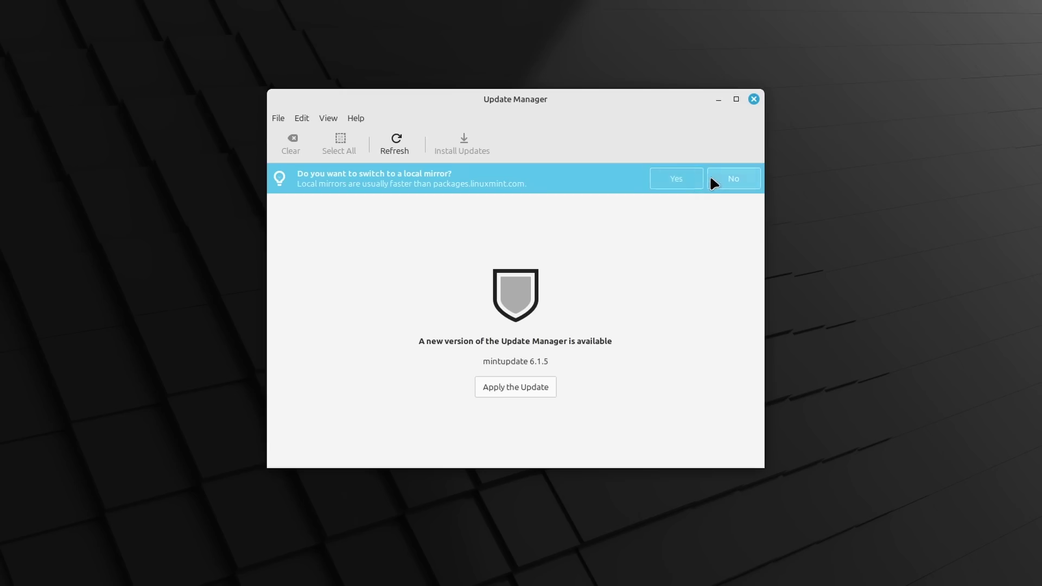
pyautogui.click(683, 179)
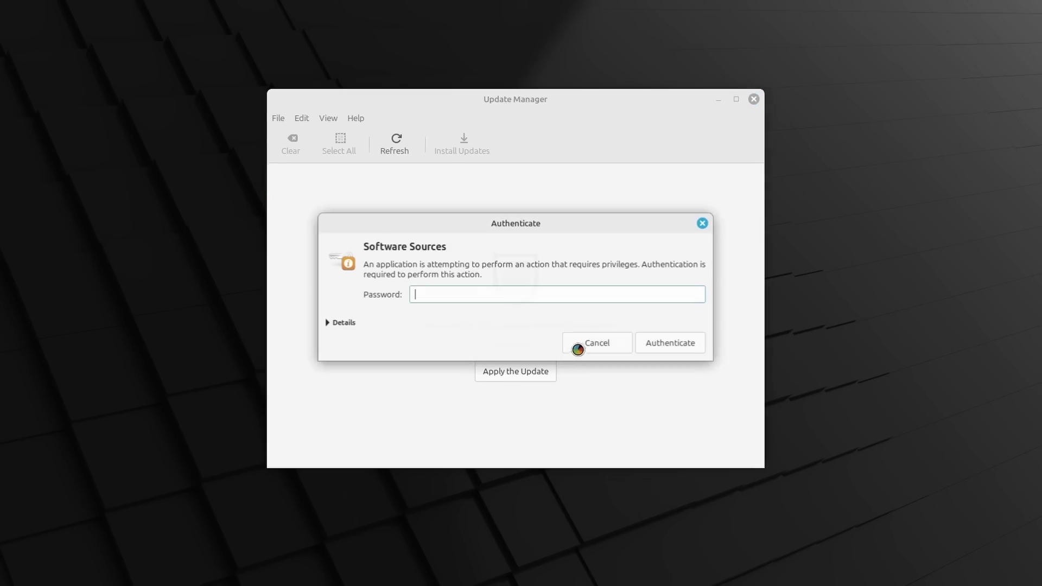
pyautogui.press('Return')
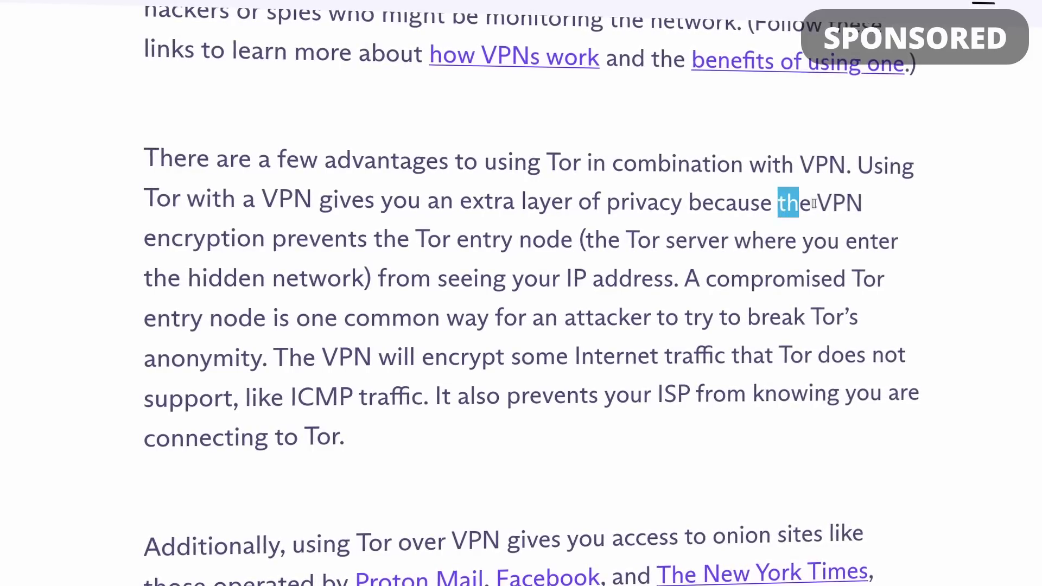
# Select the passage from 'the VPN' through 'IP address.' about hiding your IP from the Tor entry node
pyautogui.moveTo(825, 205); pyautogui.dragTo(679, 281)
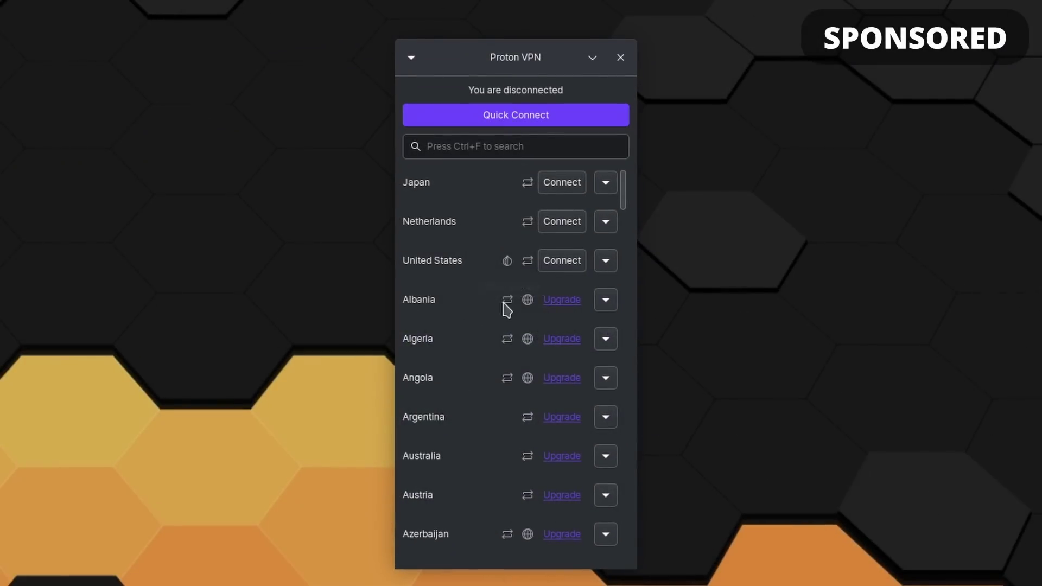
# Connect Proton VPN to the free United States server
pyautogui.scroll(-5, 529, 311)
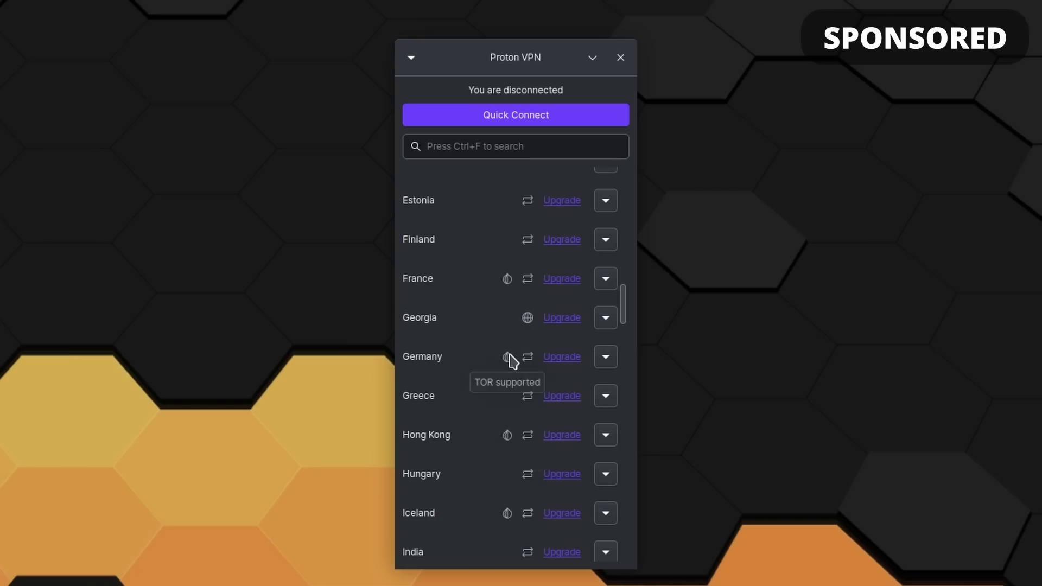
pyautogui.scroll(20, 512, 361)
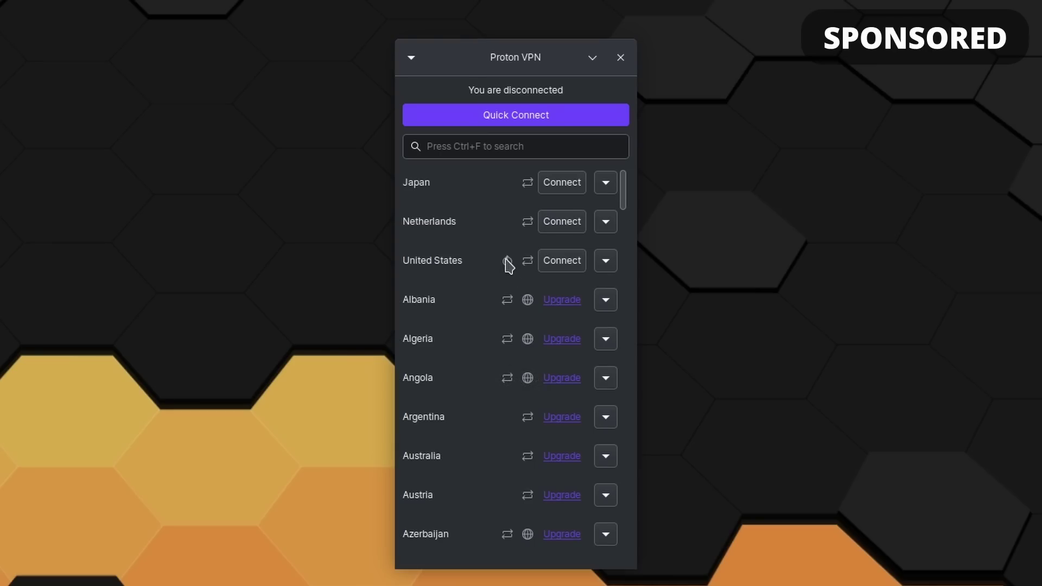
pyautogui.click(563, 261)
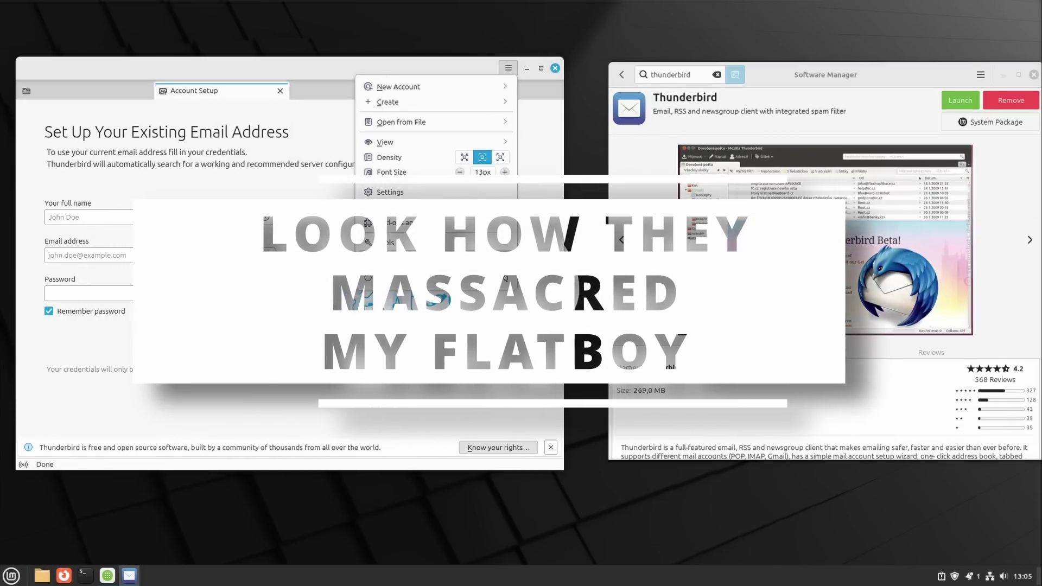
# Open About Thunderbird and highlight its Thunderbird for Linux Mint, mint-001 - 1.0 and update-channel lines
pyautogui.click(401, 263)
pyautogui.click(443, 235)
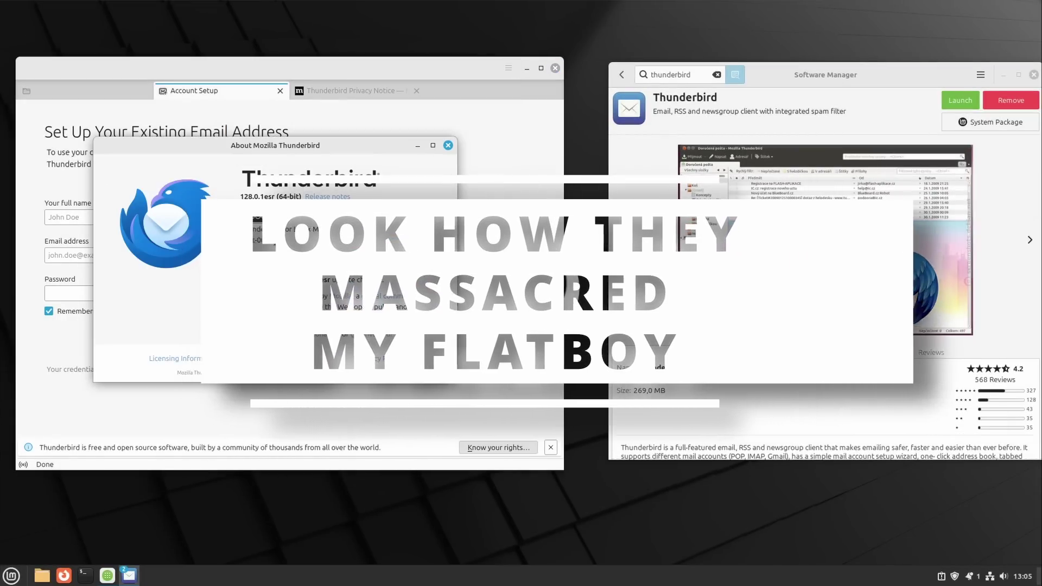
pyautogui.moveTo(247, 240); pyautogui.dragTo(281, 240)
pyautogui.click(281, 240)
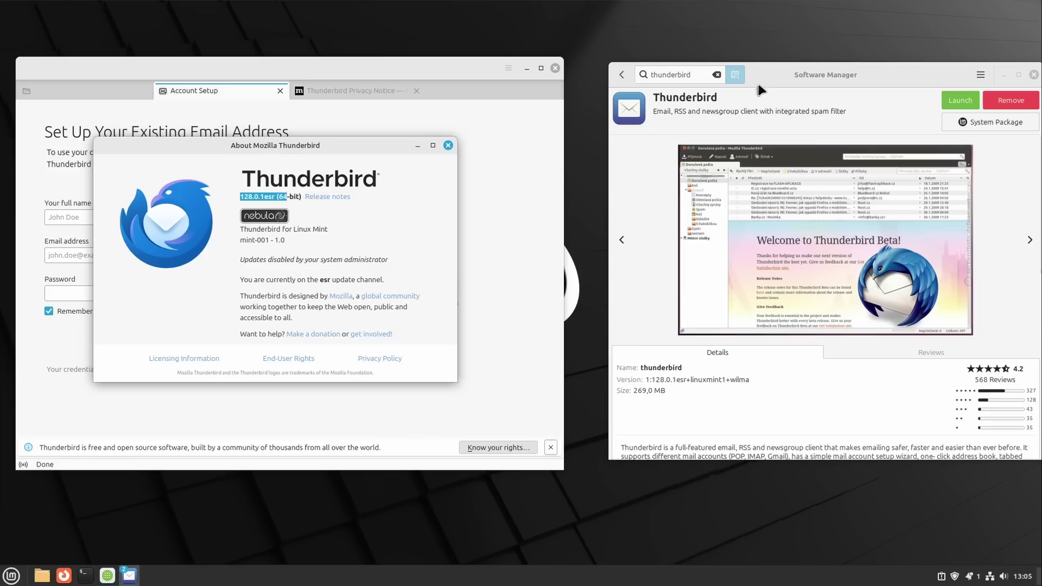
pyautogui.moveTo(760, 88); pyautogui.dragTo(775, 87)
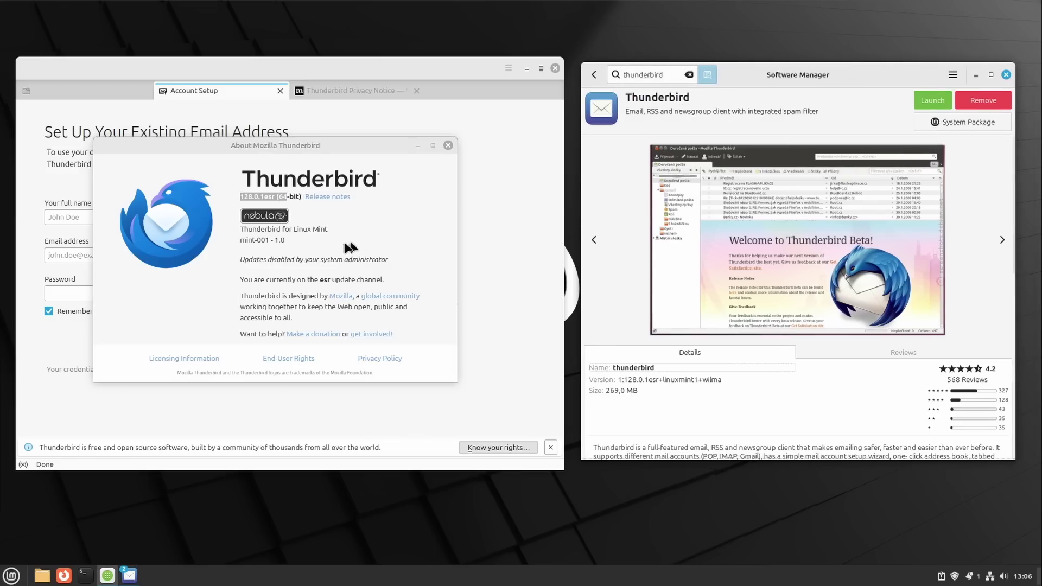
pyautogui.doubleClick(246, 229)
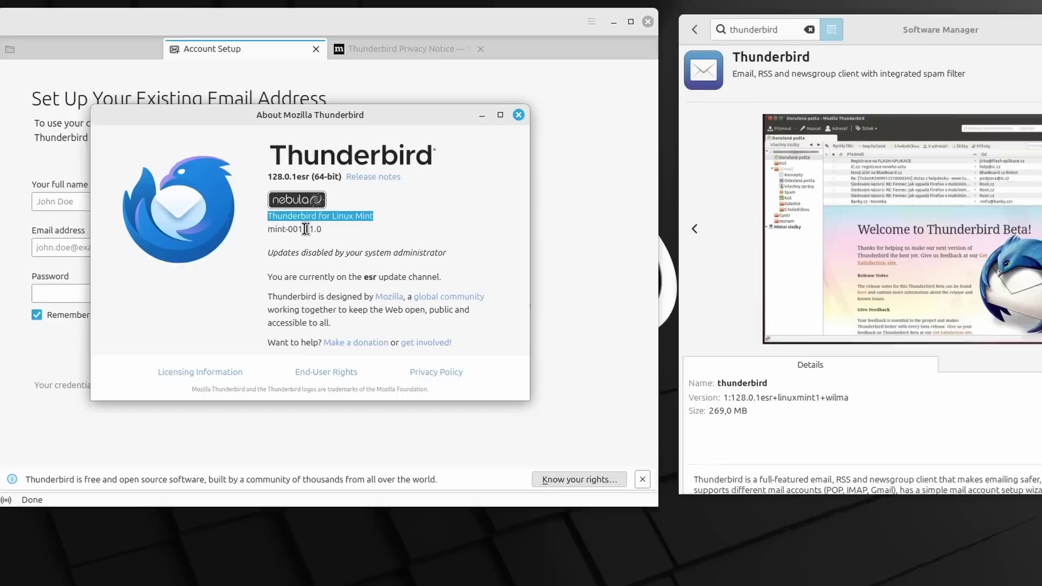
pyautogui.click(247, 240)
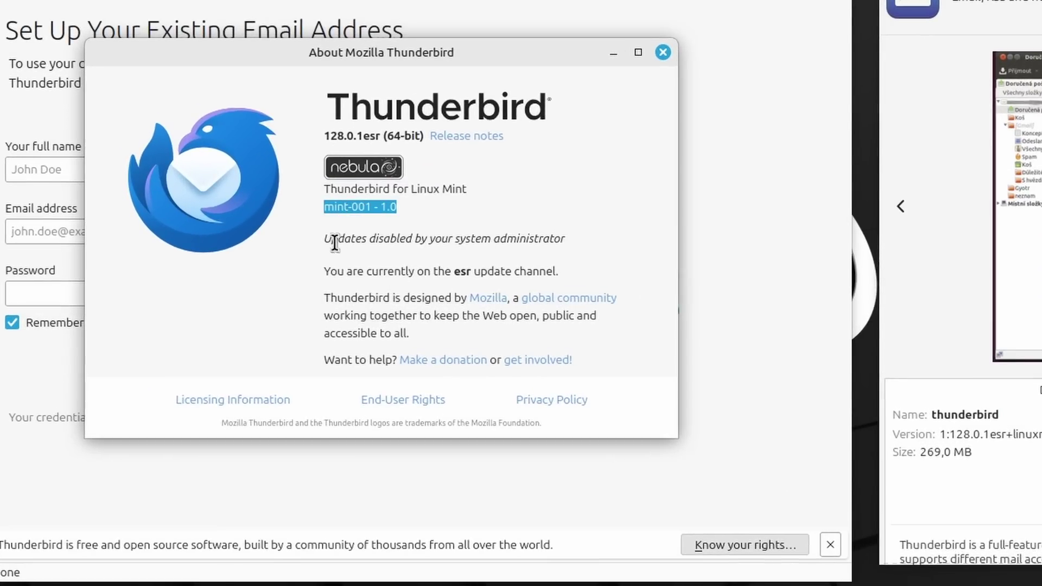
pyautogui.click(324, 272)
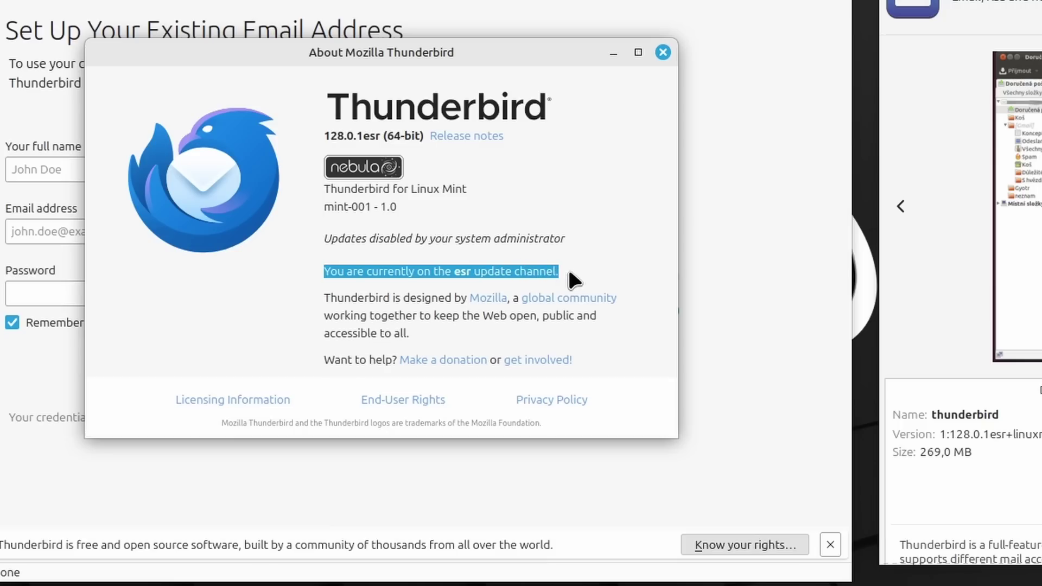
pyautogui.click(516, 271)
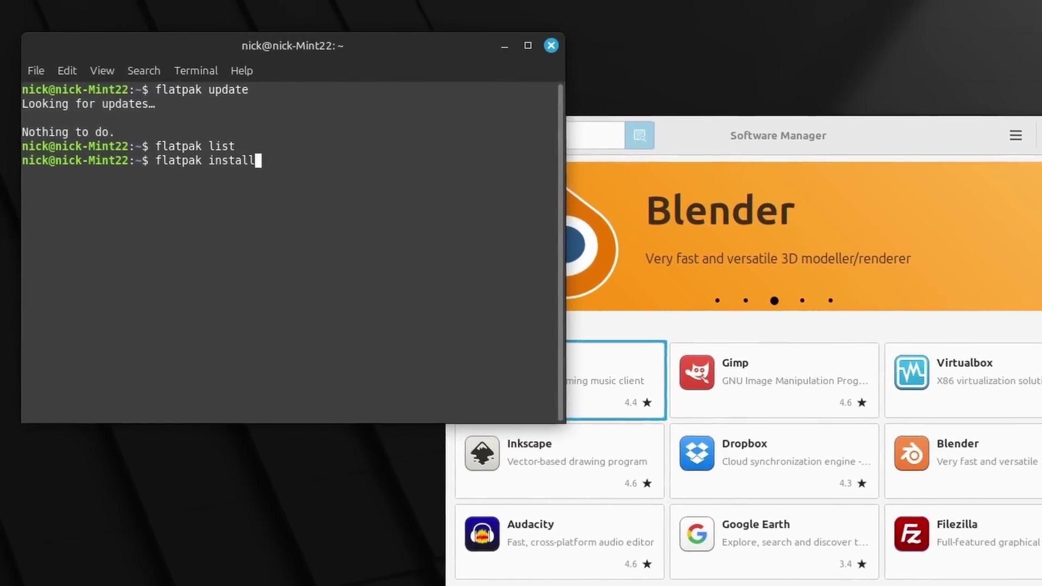
# Correct the command to 'flatpak install vlc' and run it to list the matching refs
pyautogui.press('BackSpace')
pyautogui.press('BackSpace')
pyautogui.write('vlc')
pyautogui.press('Return')
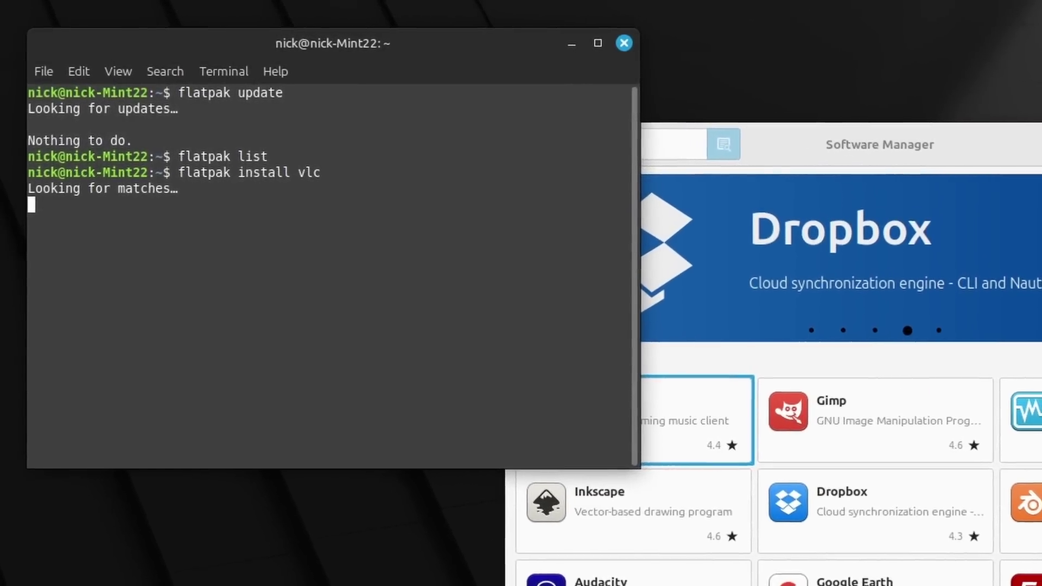
pyautogui.scroll(3, 420, 201)
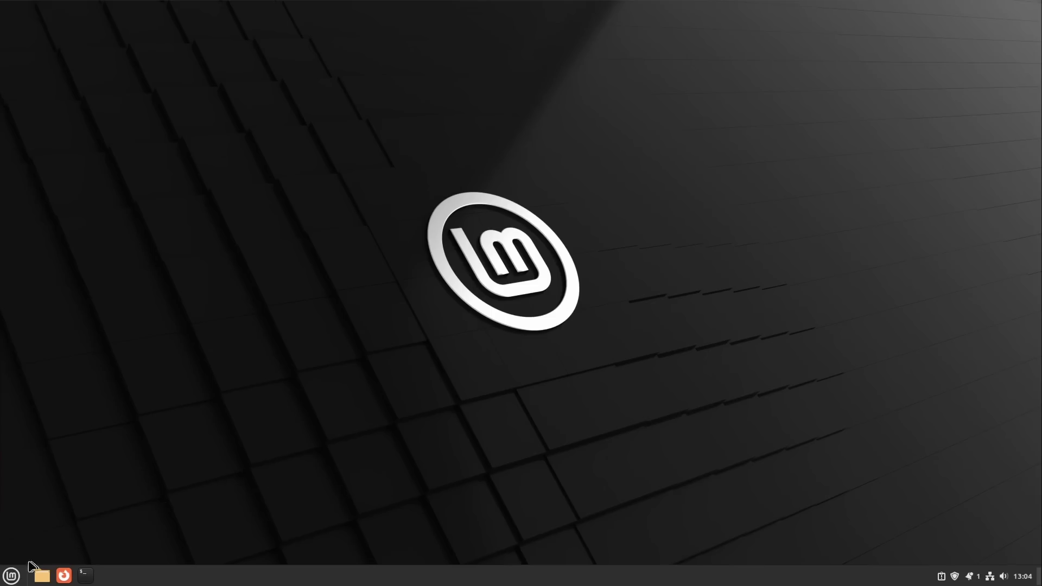
# Launch Software Manager and cycle through its five featured banners
pyautogui.click(12, 575)
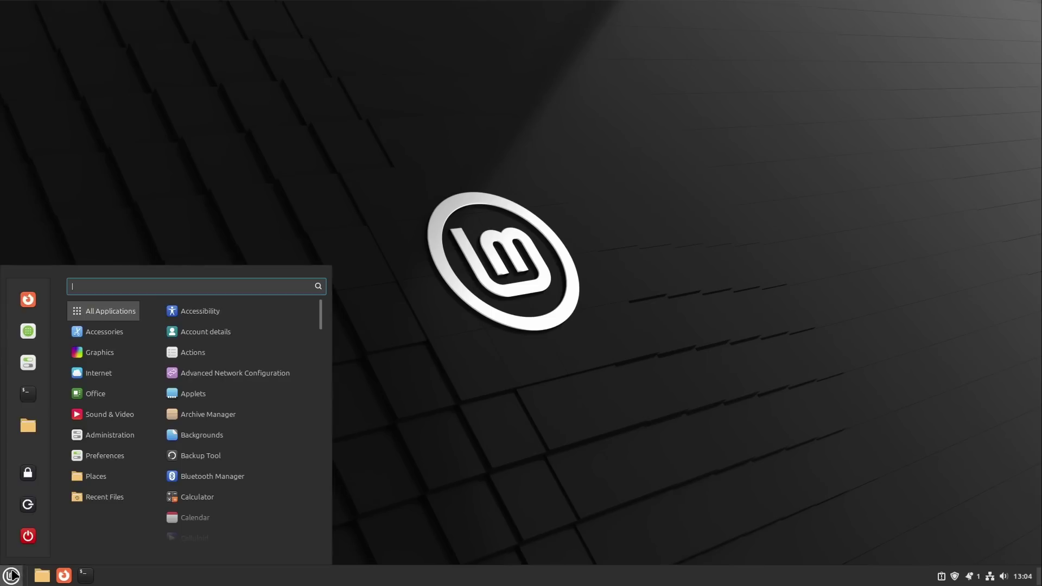
pyautogui.click(26, 332)
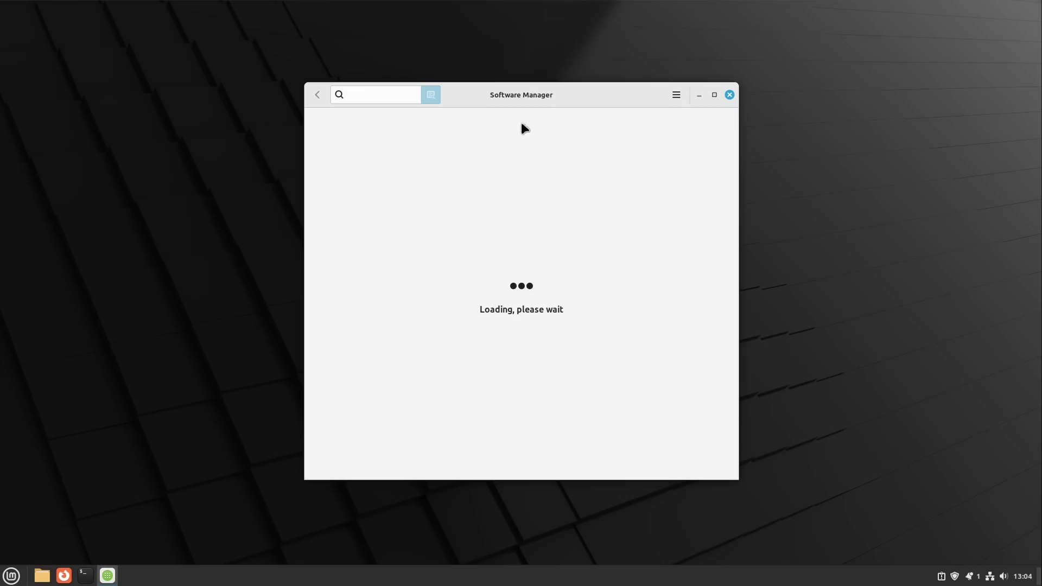
pyautogui.moveTo(555, 95); pyautogui.dragTo(556, 97)
pyautogui.click(500, 204)
pyautogui.click(518, 205)
pyautogui.click(537, 205)
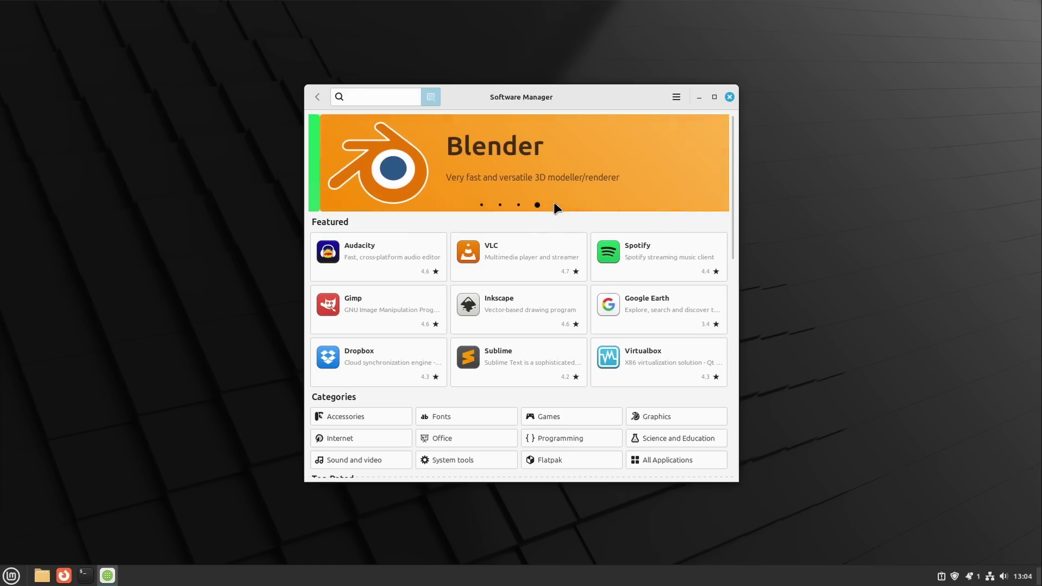
pyautogui.click(555, 205)
pyautogui.click(481, 205)
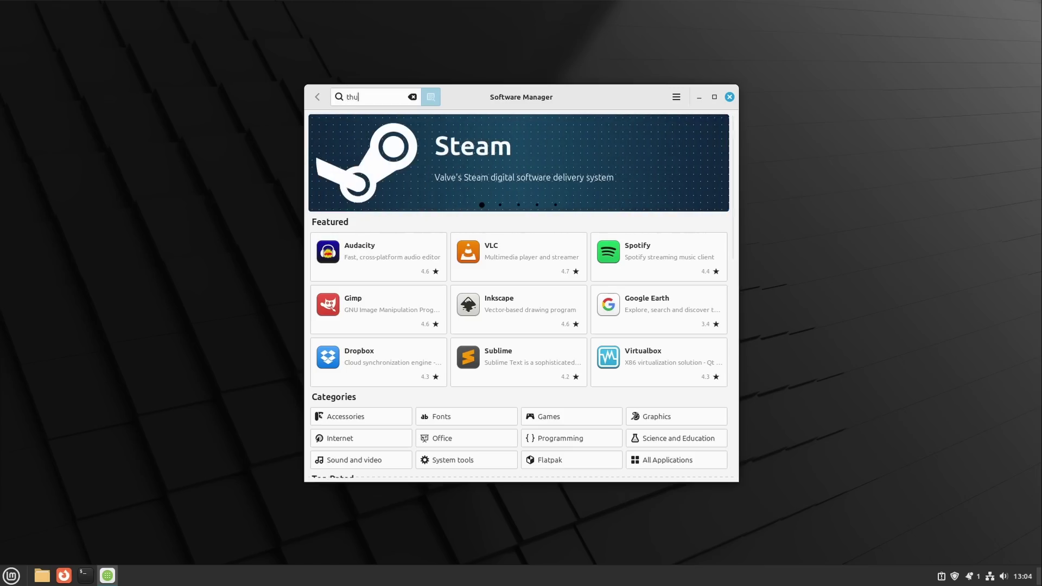
# Search for thunderbird and open Software Manager's Preferences
pyautogui.write('thunderbird')
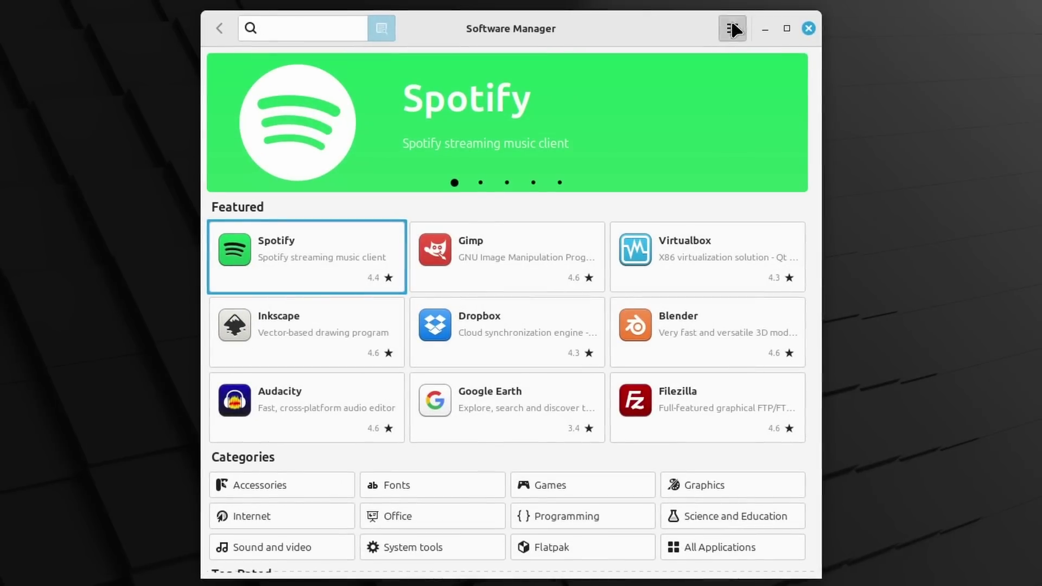
pyautogui.click(677, 97)
pyautogui.click(689, 136)
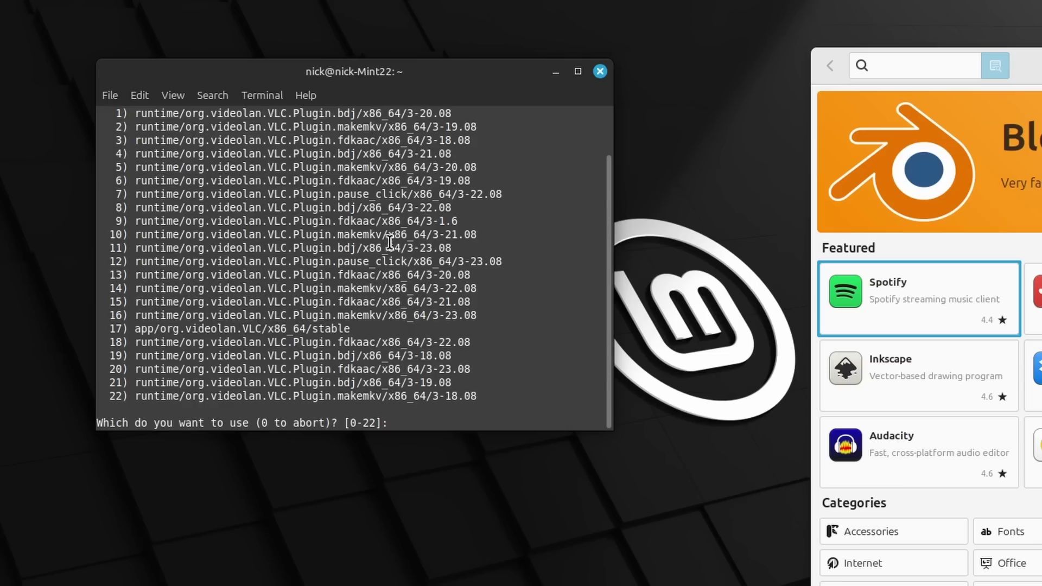
# Highlight the 22 listed VLC refs and answer the prompt to abort the install
pyautogui.scroll(2, 353, 245)
pyautogui.doubleClick(118, 139)
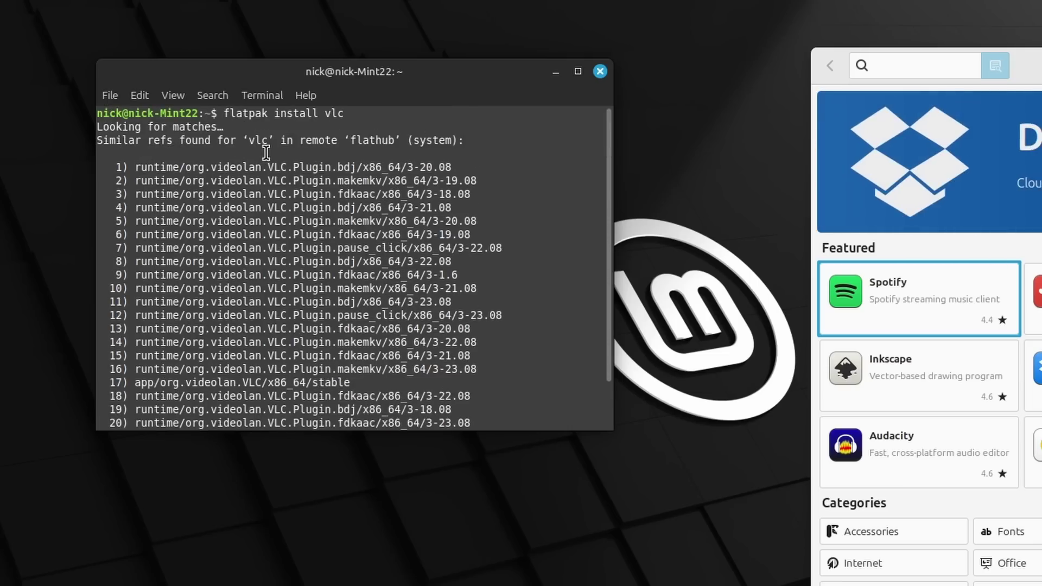
pyautogui.moveTo(266, 152); pyautogui.dragTo(501, 393)
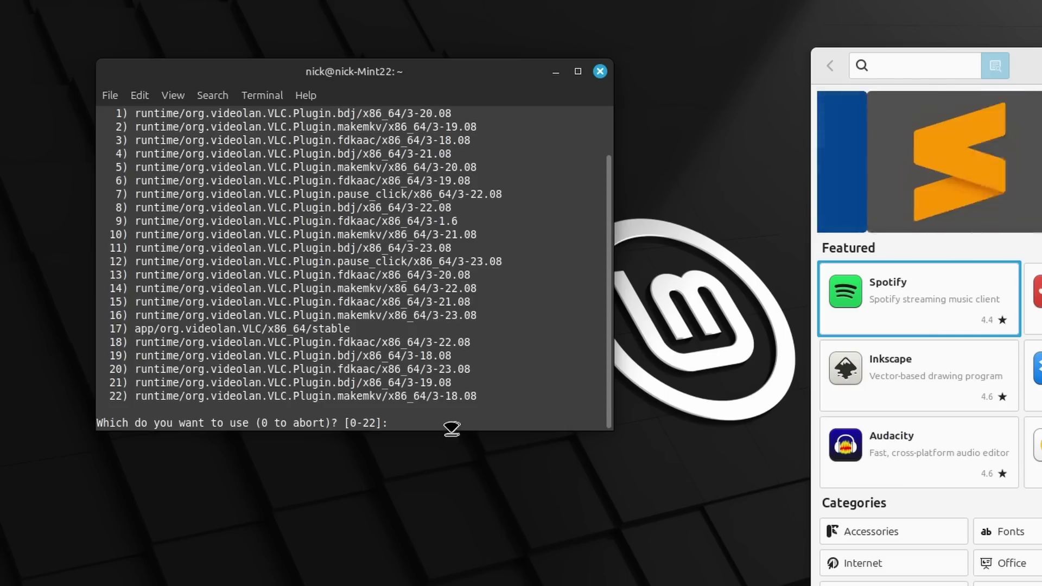
pyautogui.press('Return')
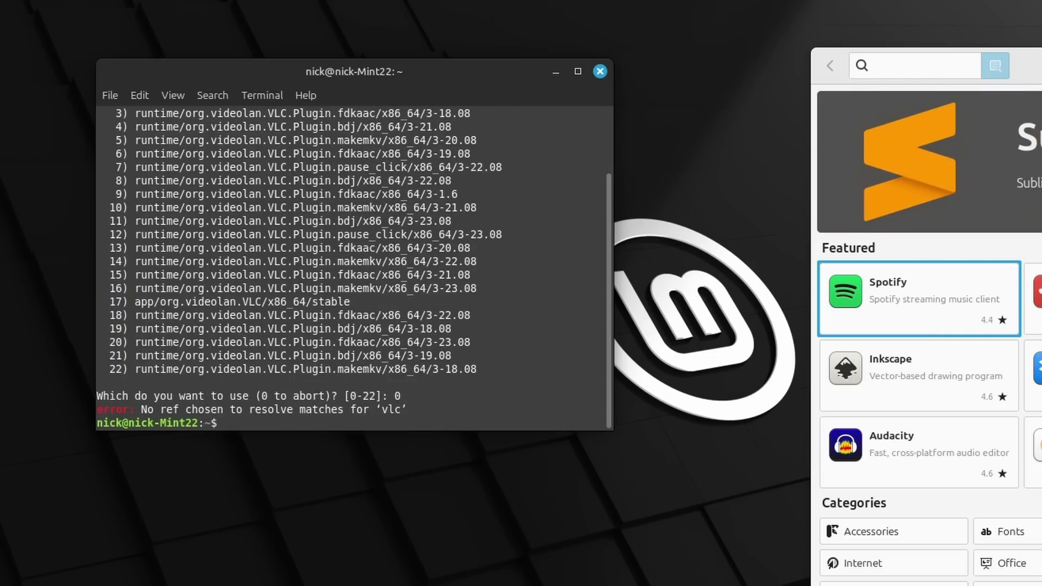
# Close the terminal and open Software Manager's Preferences
pyautogui.click(600, 71)
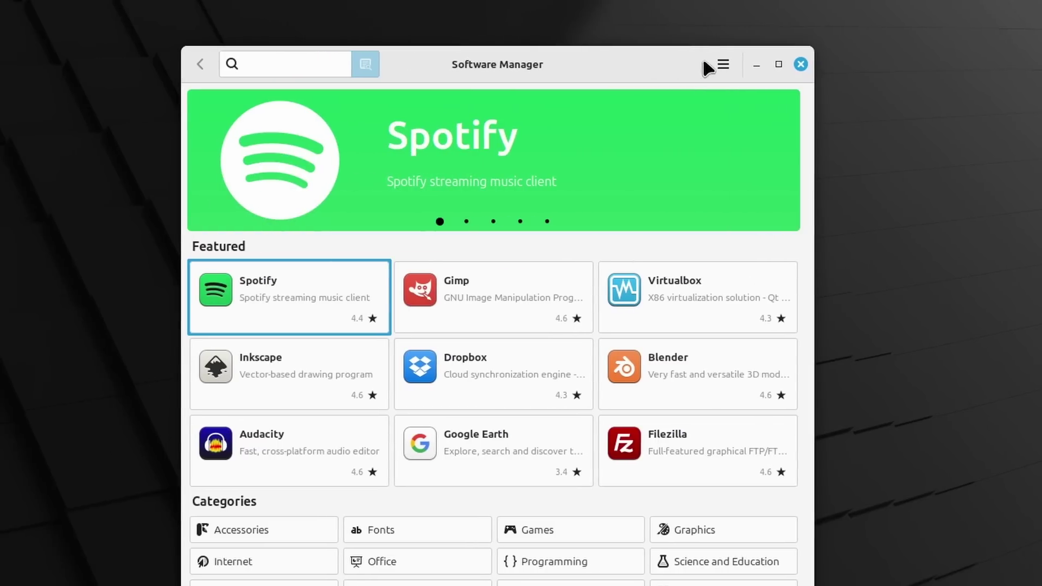
pyautogui.click(568, 65)
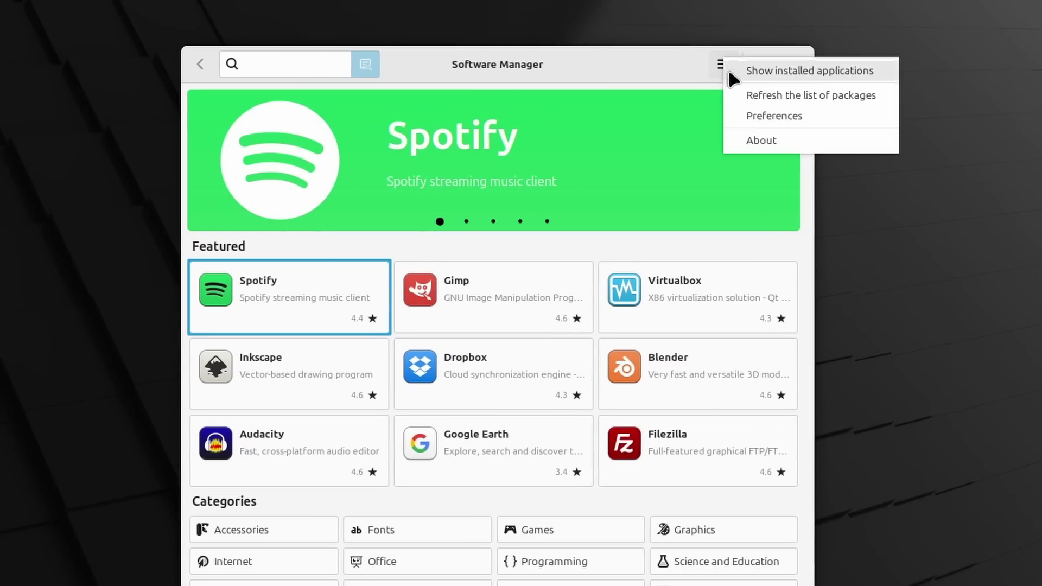
pyautogui.click(742, 116)
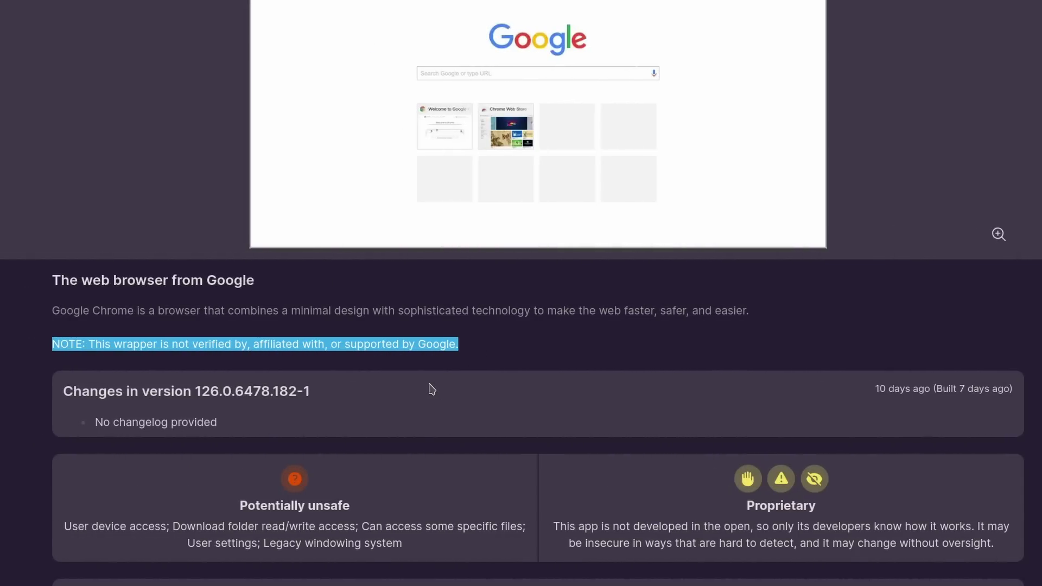
# Highlight the Unverified label, then toggle 'Show unverified Flatpaks' off and back on
pyautogui.scroll(4, 432, 390)
pyautogui.moveTo(232, 80); pyautogui.dragTo(188, 79)
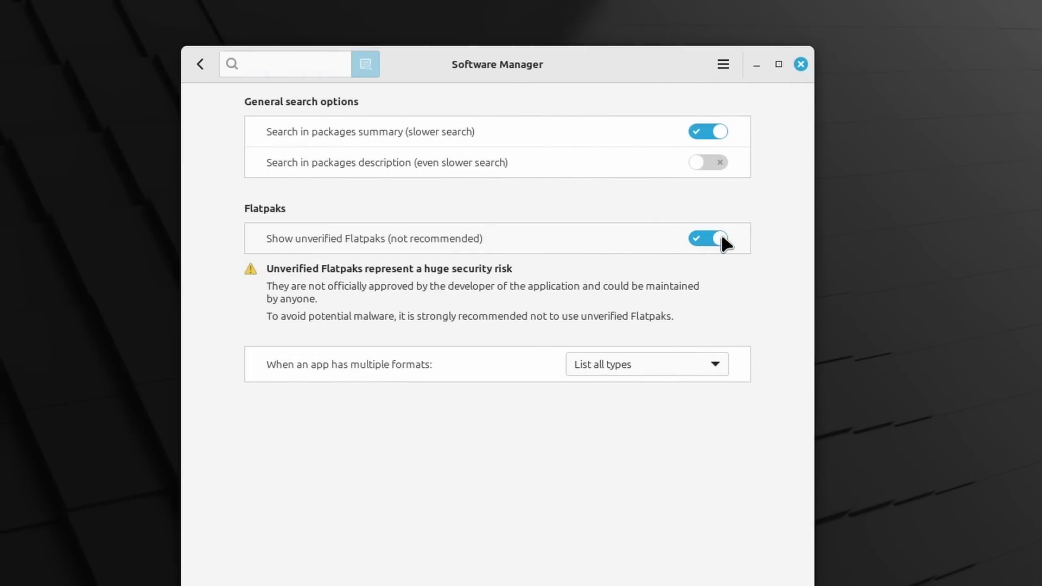
pyautogui.click(727, 240)
pyautogui.click(716, 242)
# Search Software Manager for vlc and open the VLC Flatpak's details
pyautogui.click(199, 64)
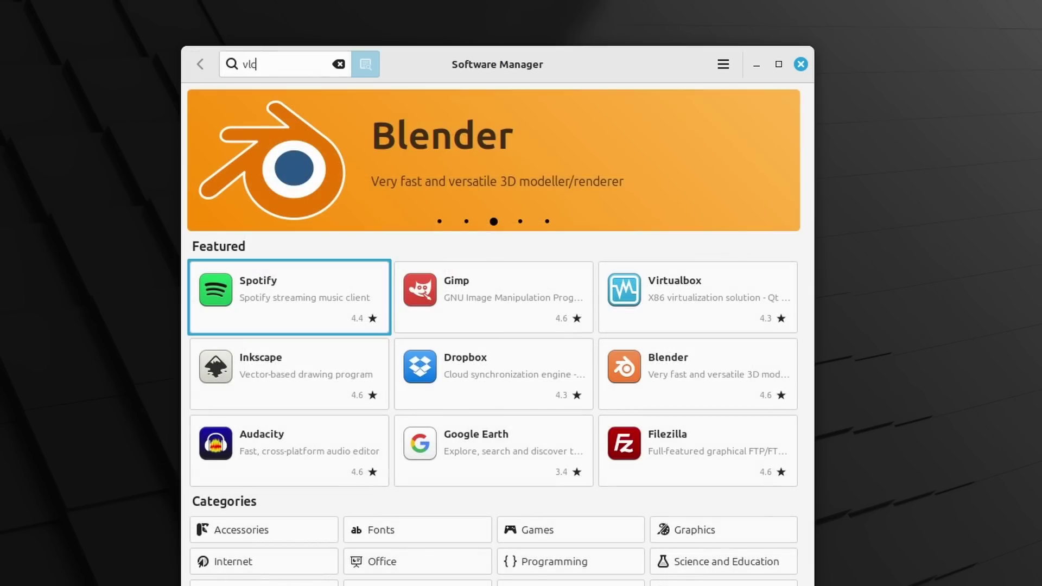
pyautogui.write('vlc')
pyautogui.press('Return')
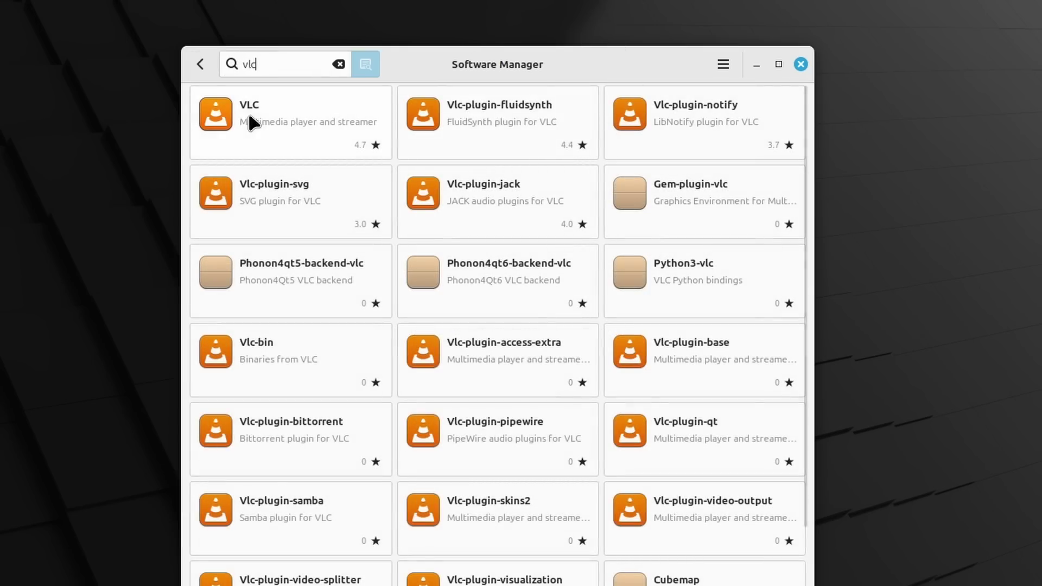
pyautogui.scroll(-3, 438, 337)
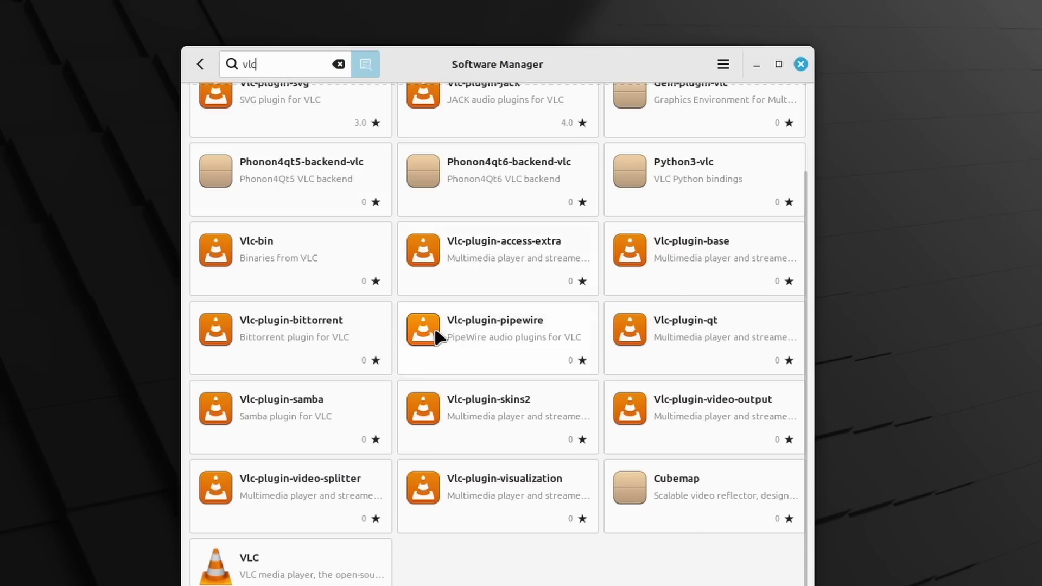
pyautogui.click(288, 577)
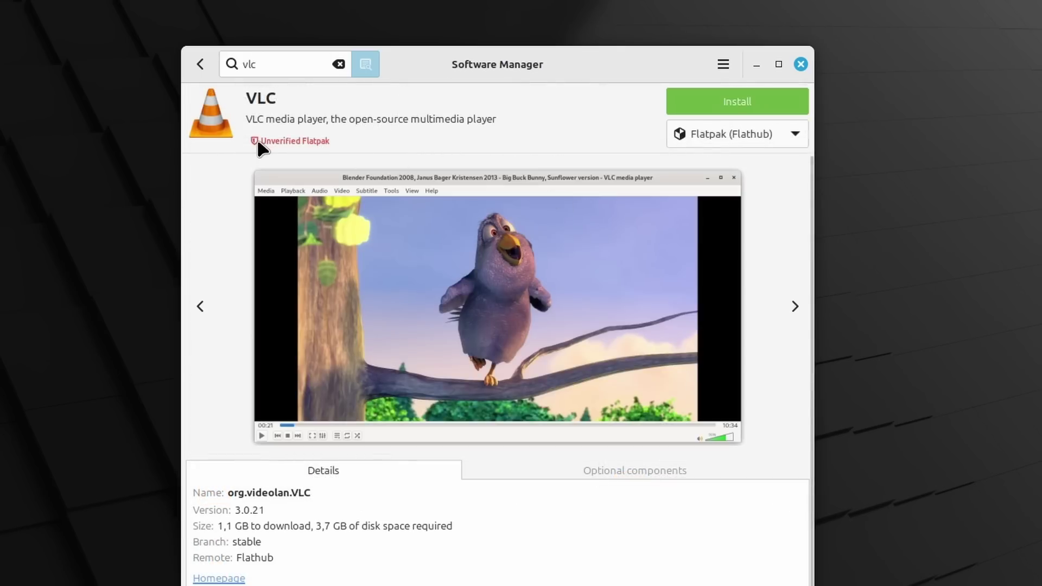
# Switch between VLC's Optional components plugins and its package Details
pyautogui.scroll(-1, 395, 329)
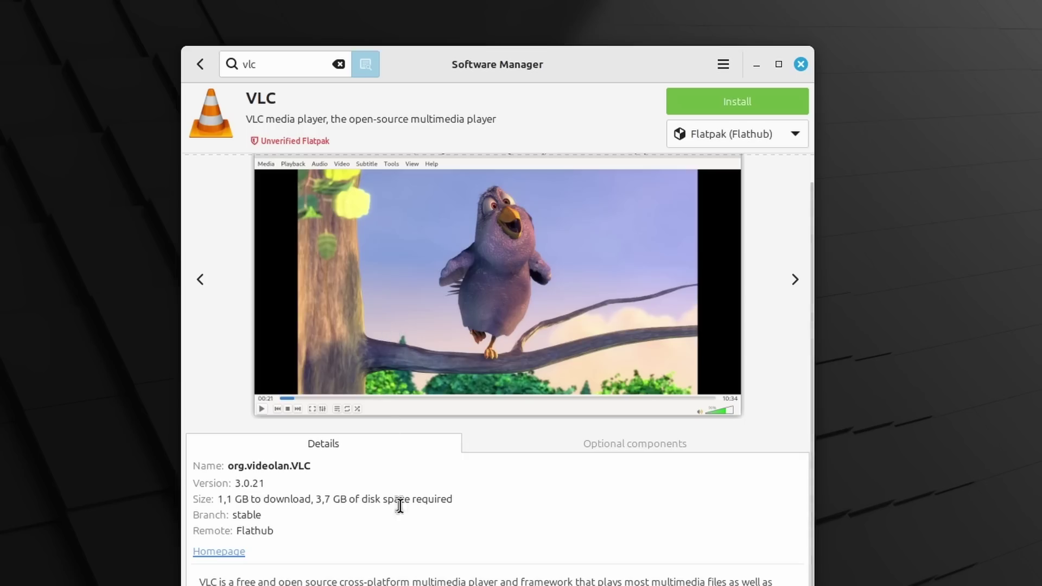
pyautogui.click(565, 440)
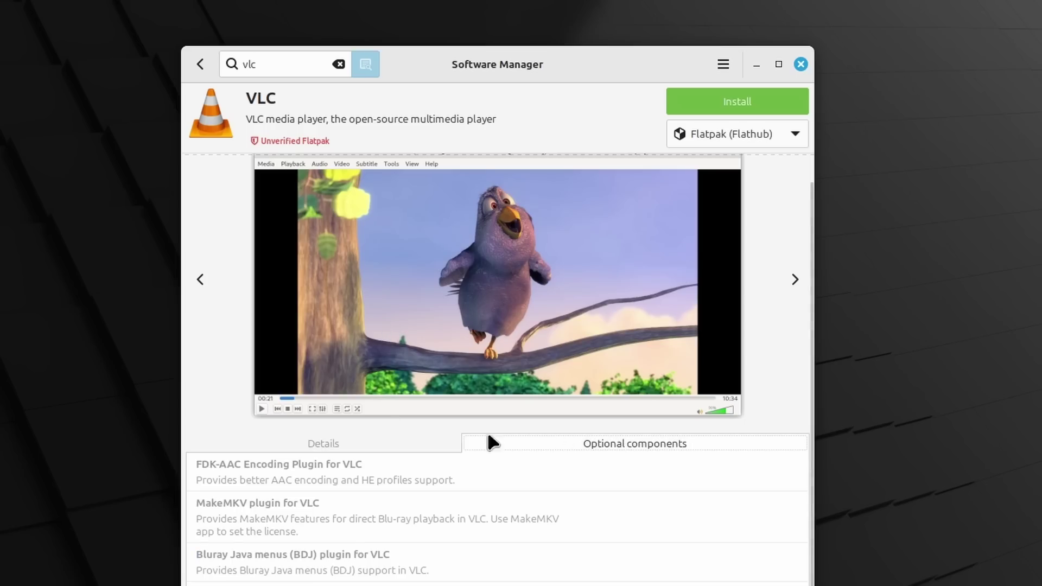
pyautogui.click(324, 445)
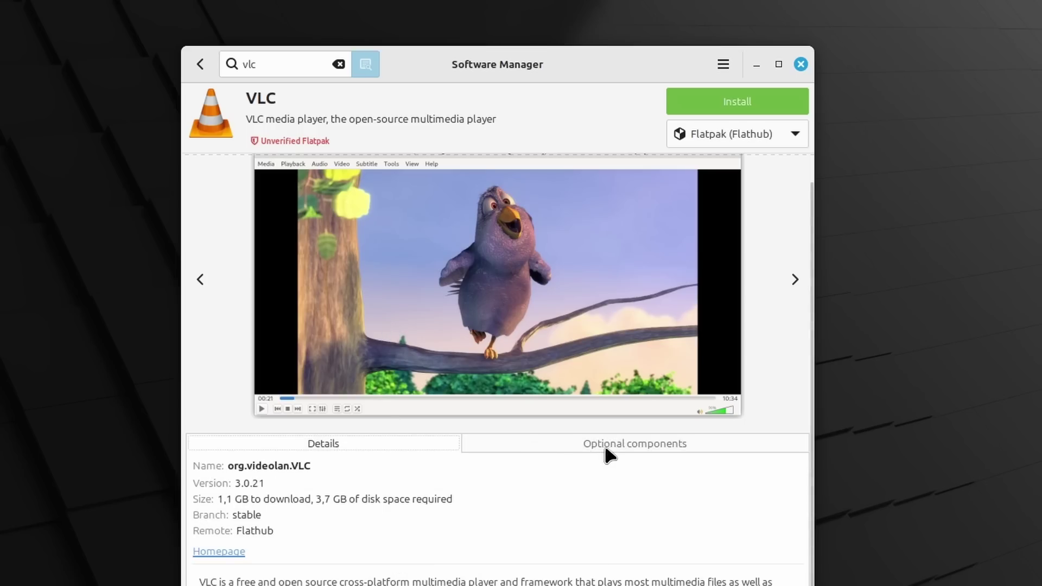
pyautogui.click(607, 448)
pyautogui.click(336, 442)
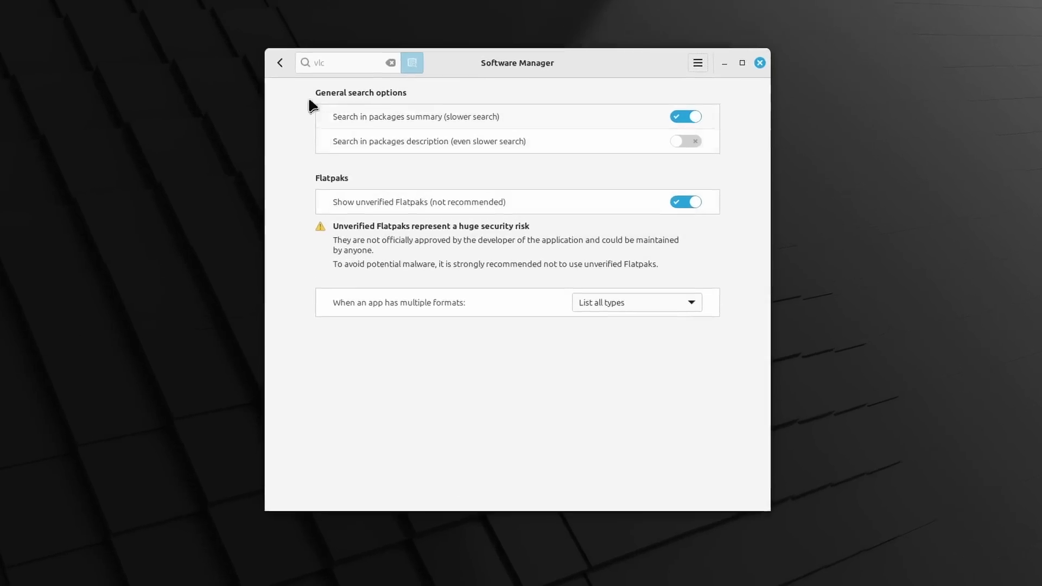
# Replace the search with steam and open the unverified Steam (Flathub) result's details
pyautogui.click(335, 86)
pyautogui.hotkey('ctrl', 'a')
pyautogui.press('BackSpace')
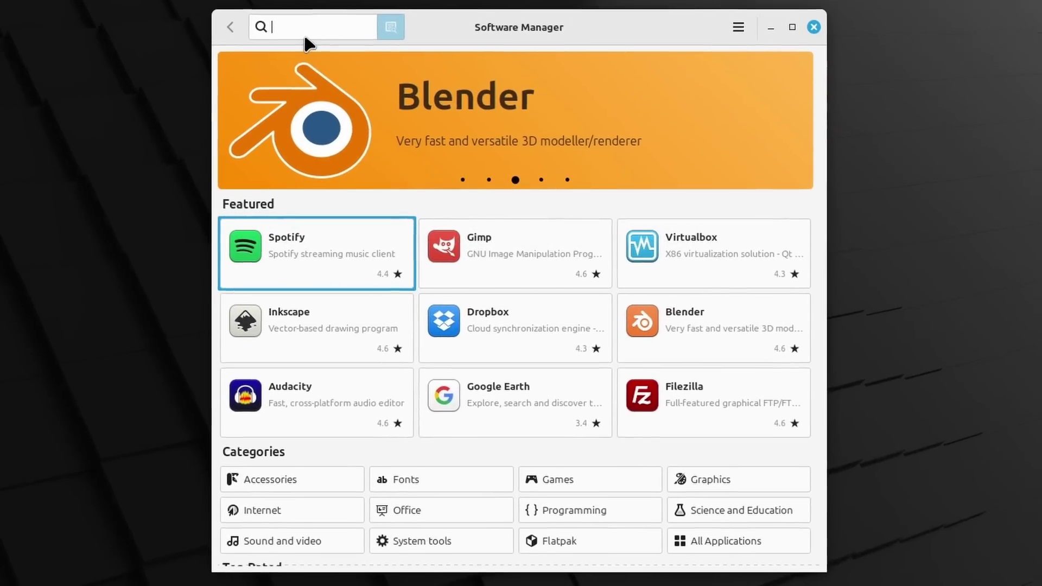
pyautogui.write('steam')
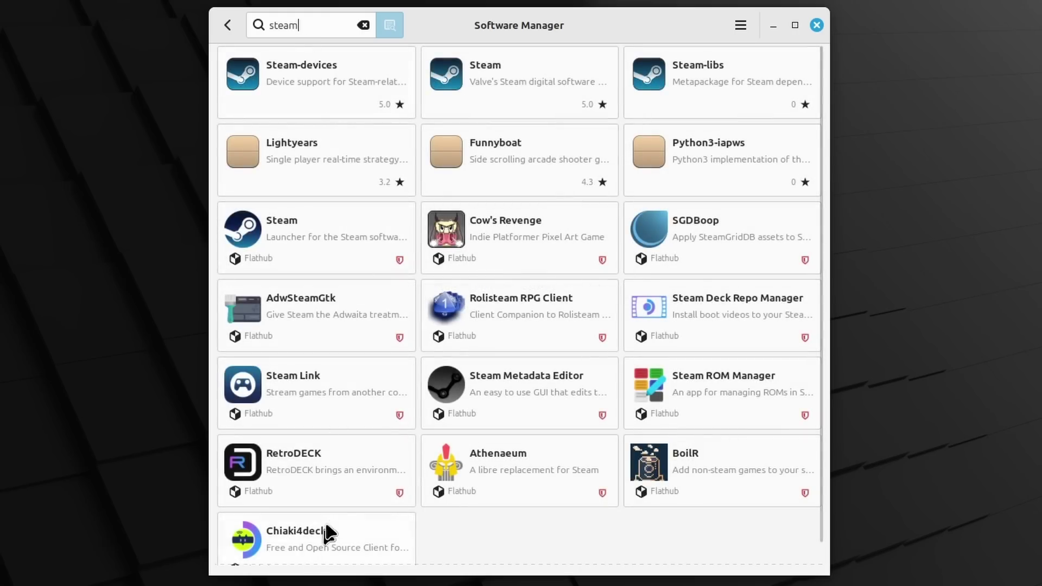
pyautogui.scroll(-1, 727, 114)
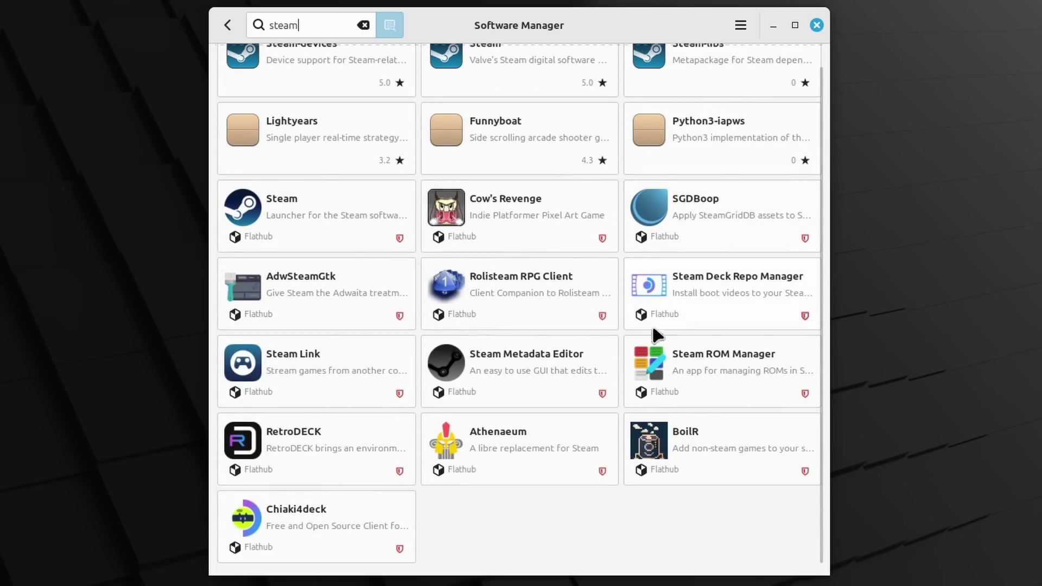
pyautogui.click(335, 240)
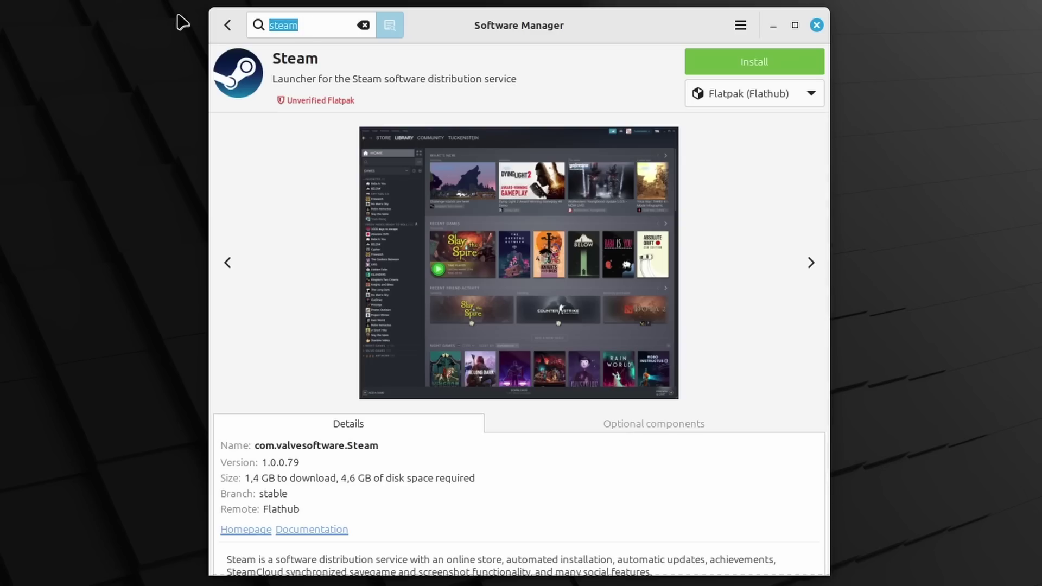
pyautogui.press('Return')
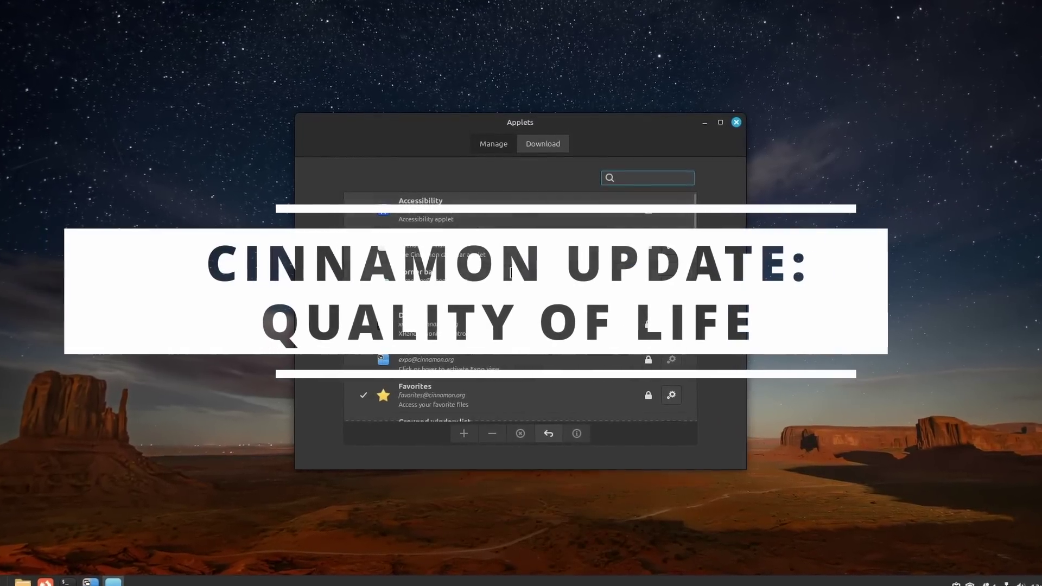
# Add the Workspace switcher applet to the panel and close the Applets window
pyautogui.scroll(-10, 493, 307)
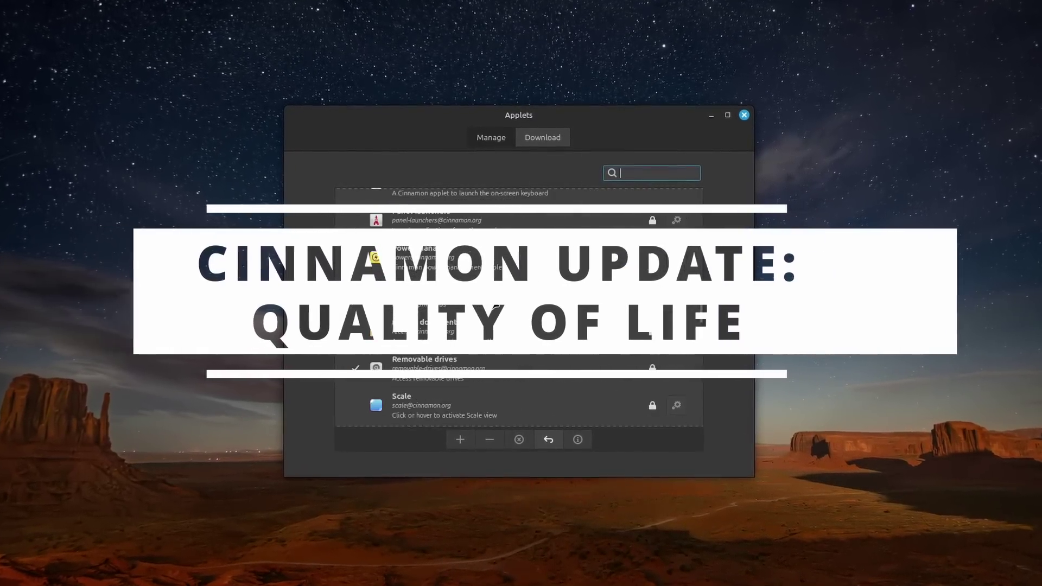
pyautogui.scroll(-3, 488, 304)
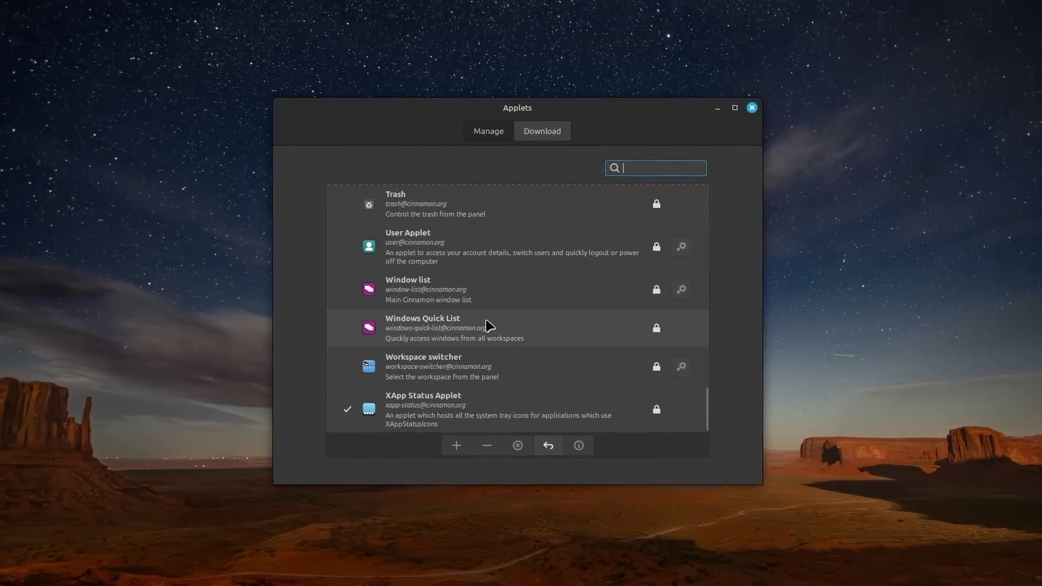
pyautogui.click(460, 374)
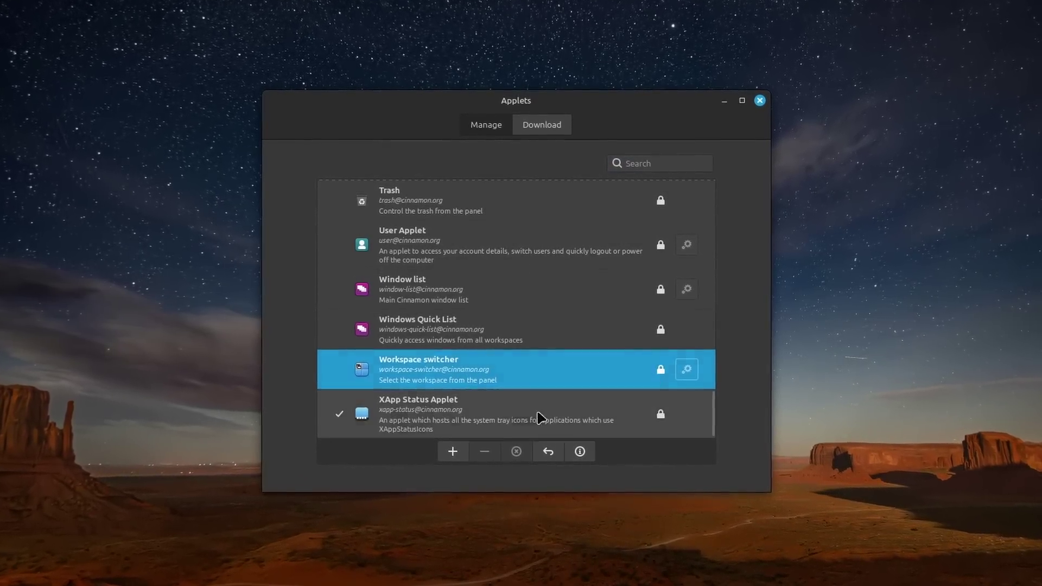
pyautogui.click(454, 449)
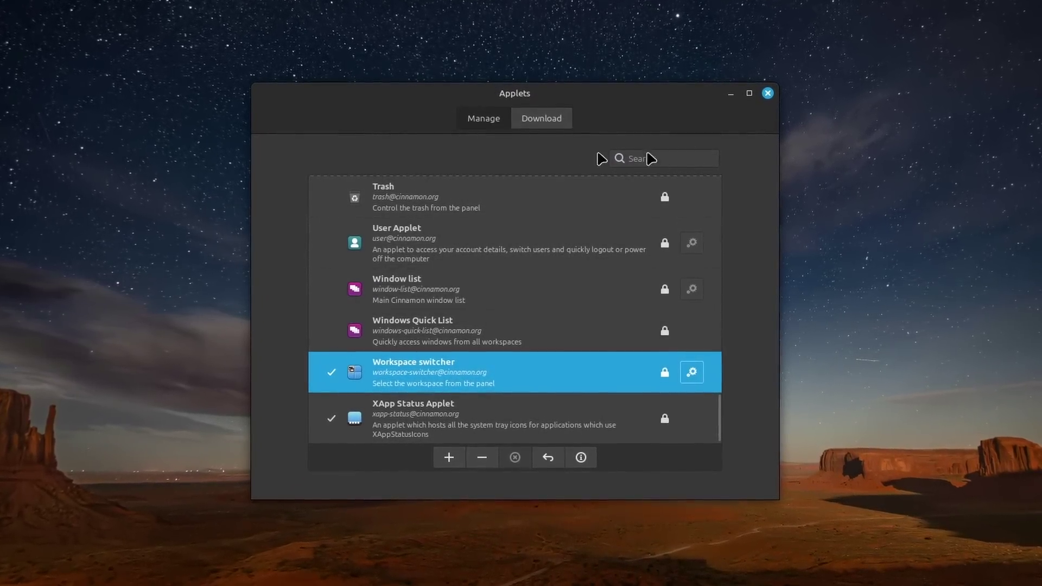
pyautogui.click(764, 96)
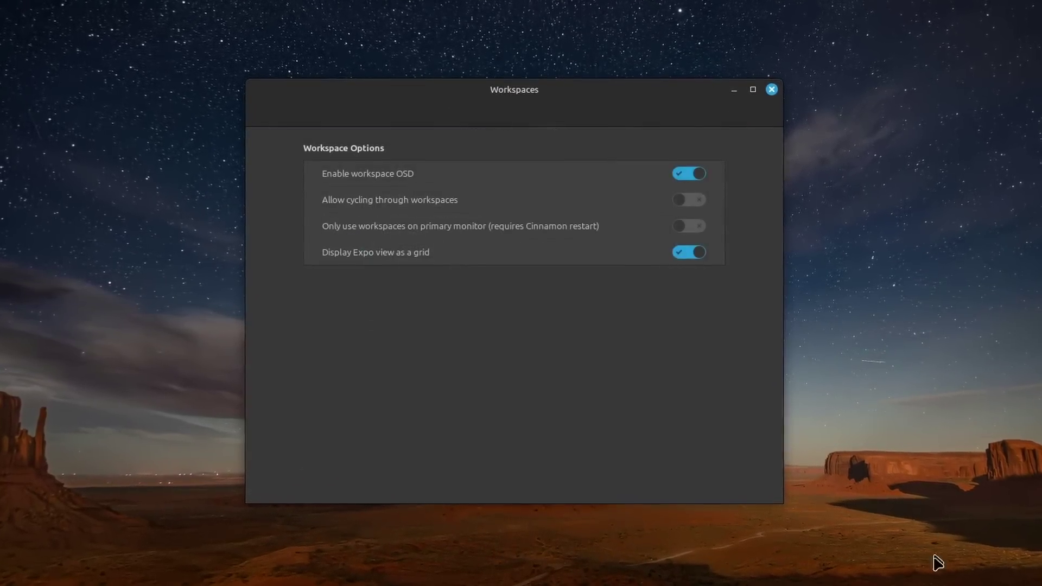
# In Expo, remove workspaces 5, 4, 3 and 2, leaving only Workspace 1
pyautogui.hotkey('ctrl', 'alt', 'Up')
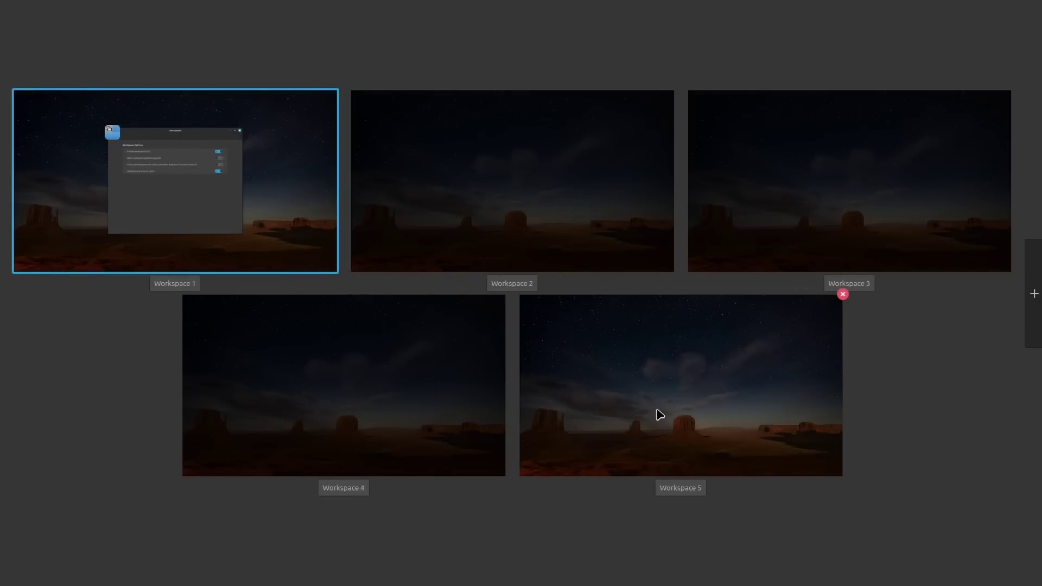
pyautogui.middleClick(659, 416)
pyautogui.middleClick(640, 423)
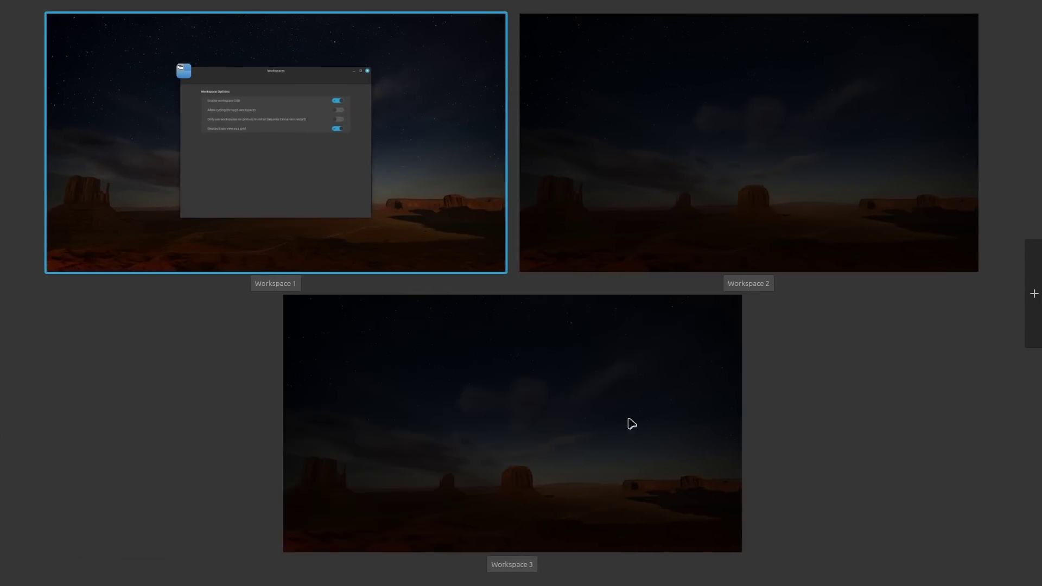
pyautogui.middleClick(454, 462)
pyautogui.middleClick(721, 321)
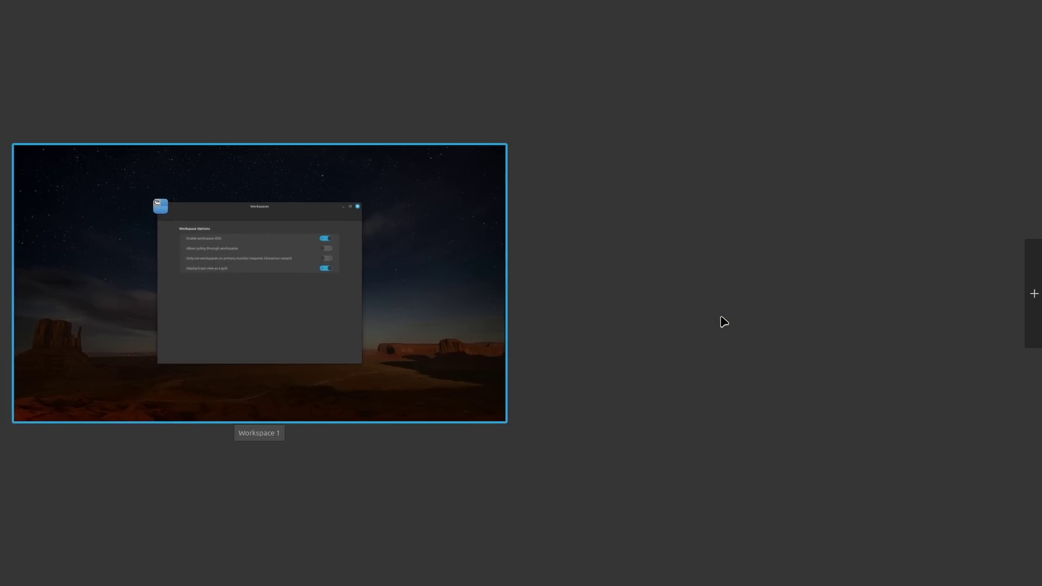
# Leave Expo, authenticate to open Login Window settings, then show the panel's user menu
pyautogui.press('Escape')
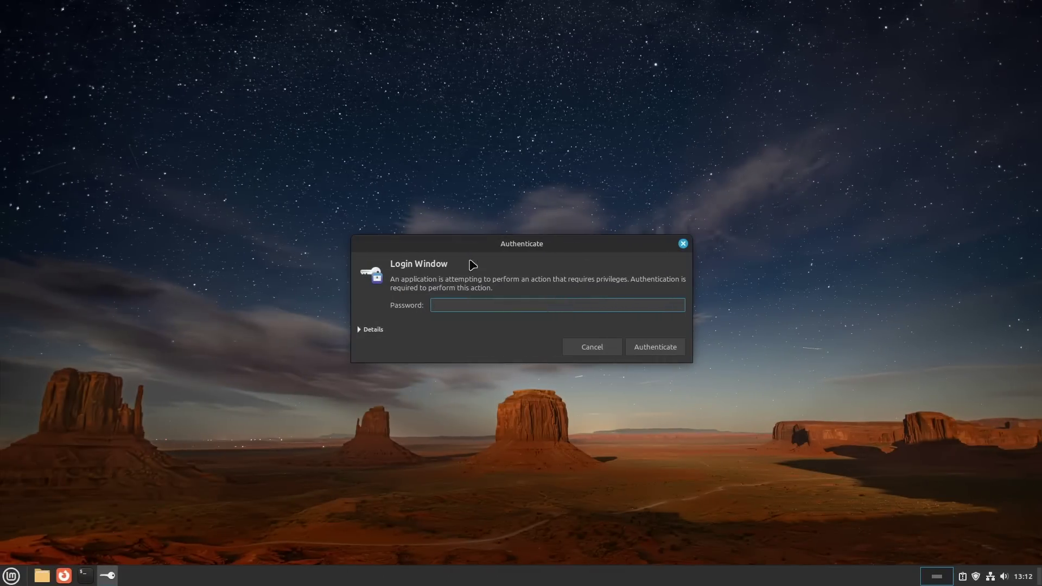
pyautogui.moveTo(522, 244); pyautogui.dragTo(511, 233)
pyautogui.press('Return')
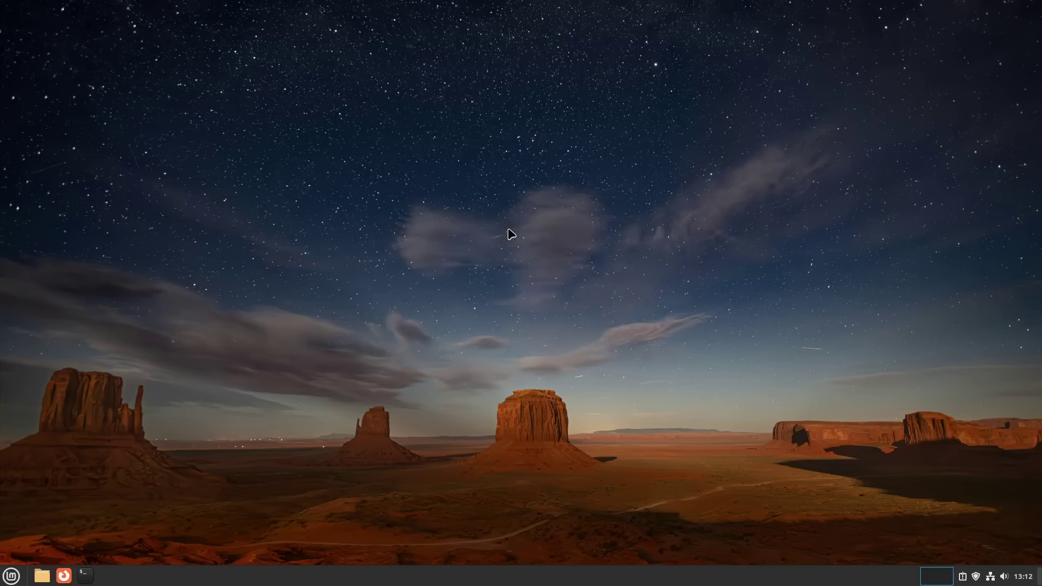
pyautogui.moveTo(325, 76); pyautogui.dragTo(536, 145)
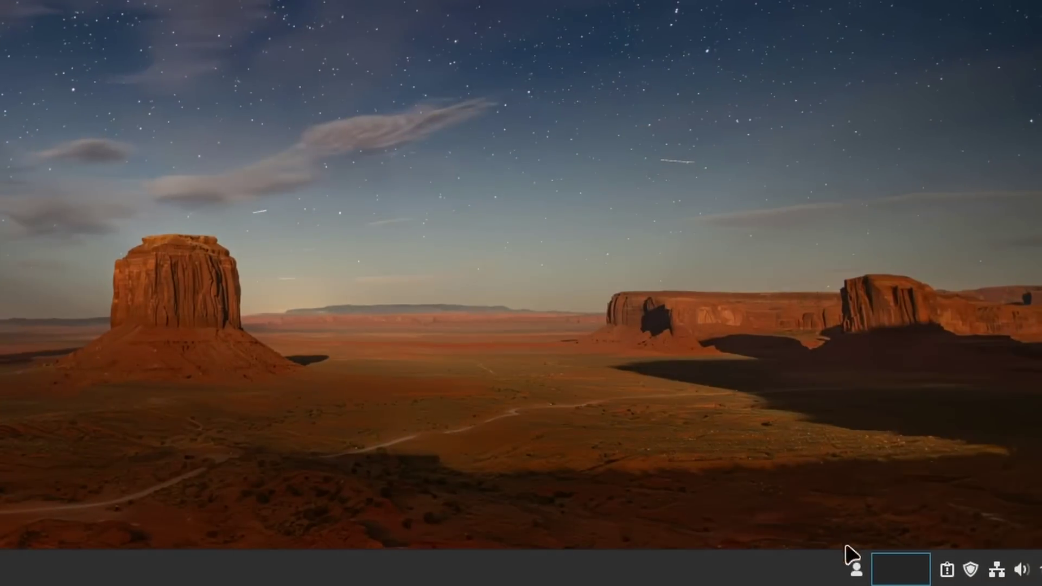
pyautogui.click(912, 579)
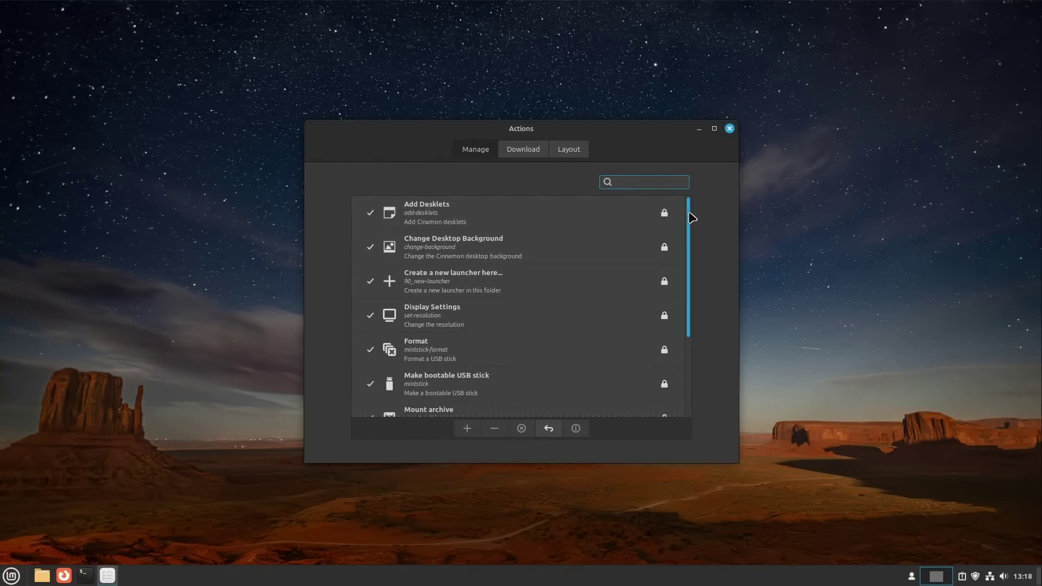
# In the Nemo menu Layout, step through Test Menu entries and move the separator below Add Desklets
pyautogui.moveTo(692, 217); pyautogui.dragTo(691, 304)
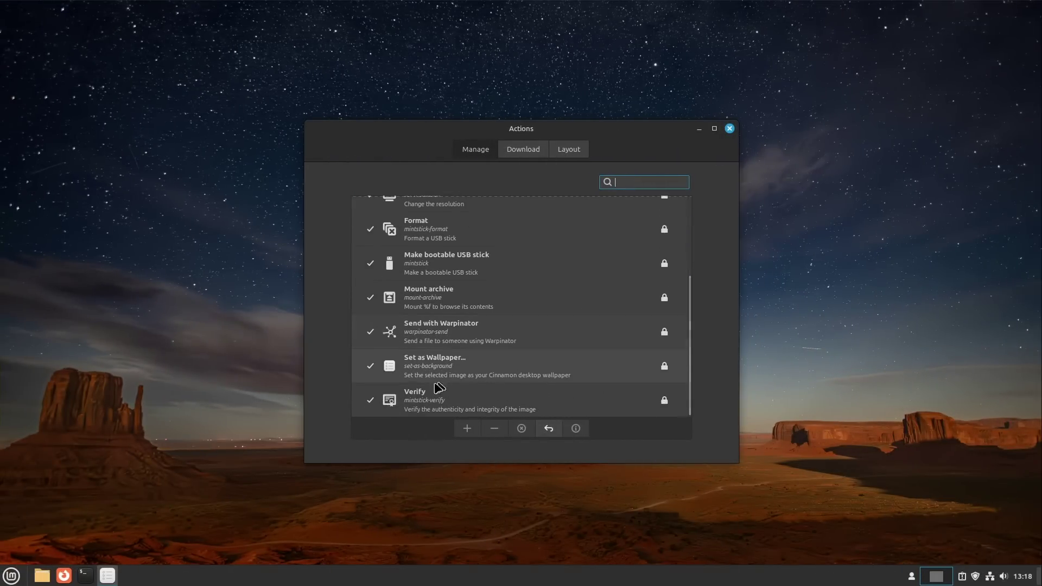
pyautogui.click(568, 153)
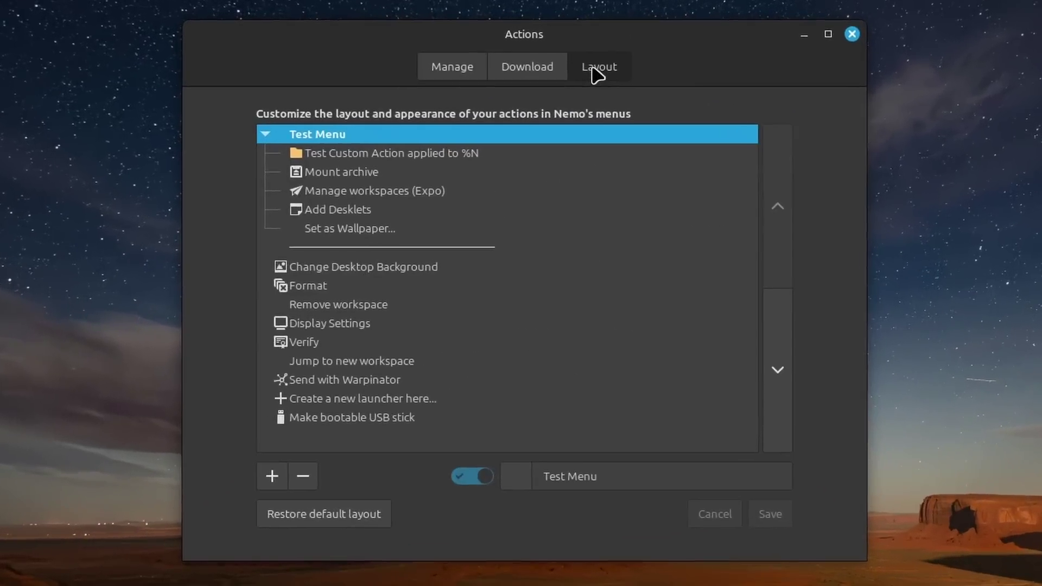
pyautogui.click(315, 153)
pyautogui.click(331, 172)
pyautogui.click(343, 191)
pyautogui.click(331, 209)
pyautogui.moveTo(325, 242); pyautogui.dragTo(329, 285)
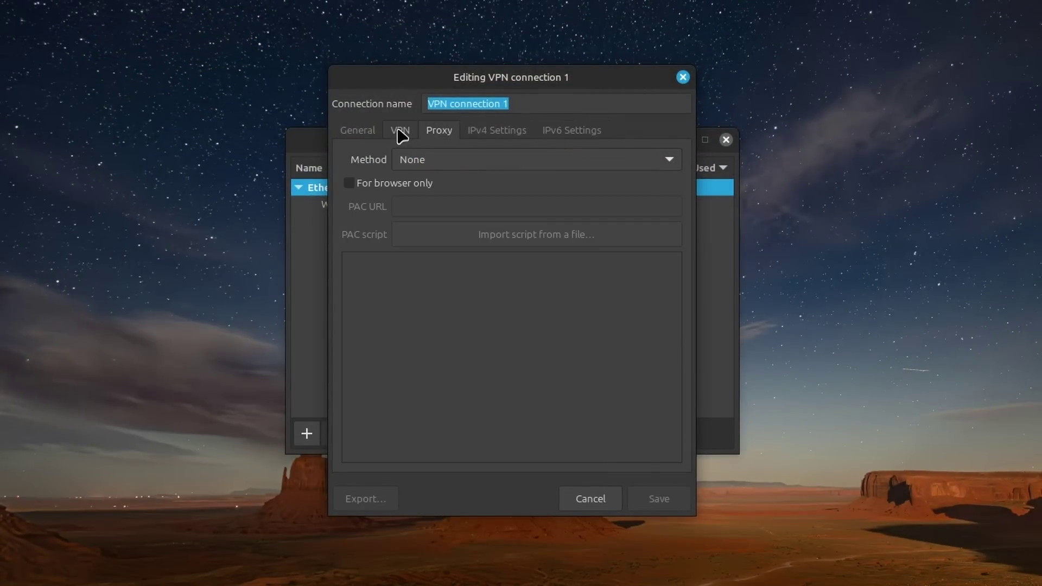
# Rename the connection to VPN and show its gateway and authentication settings
pyautogui.click(450, 104)
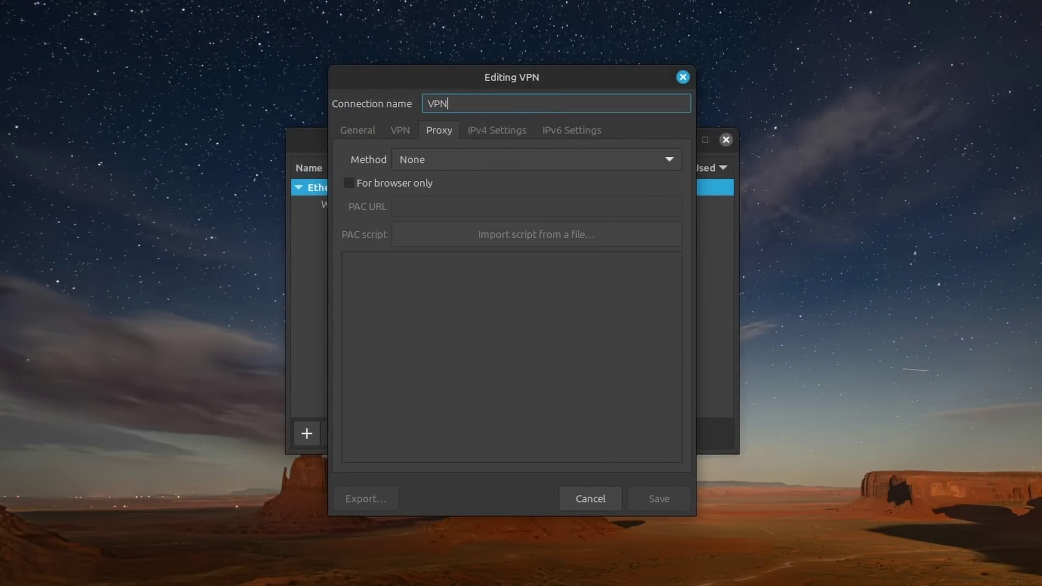
pyautogui.click(400, 133)
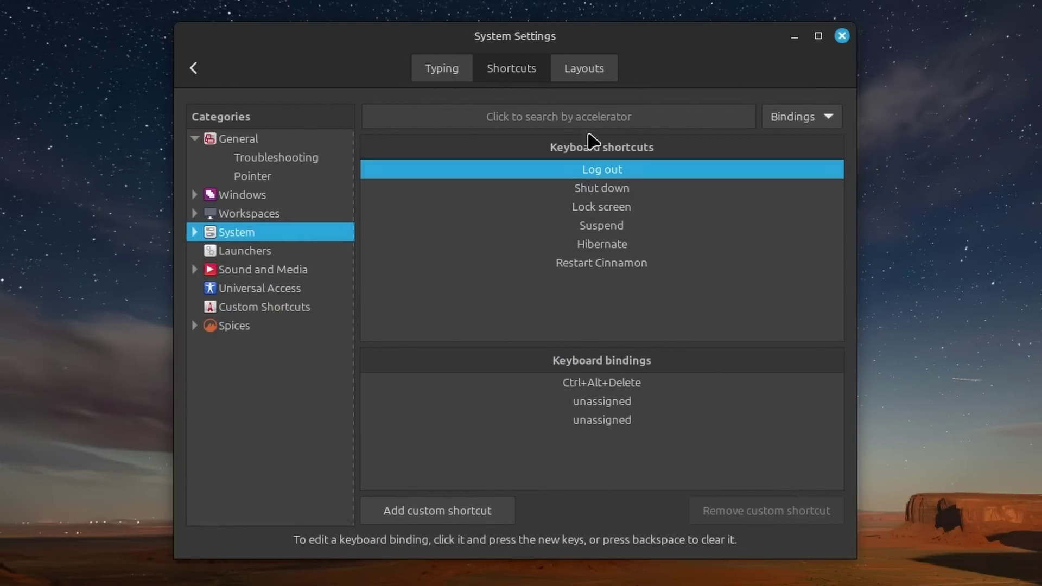
# Search shortcuts by the Ctrl+Alt+Delete accelerator, revealing it is bound to Log out
pyautogui.click(622, 121)
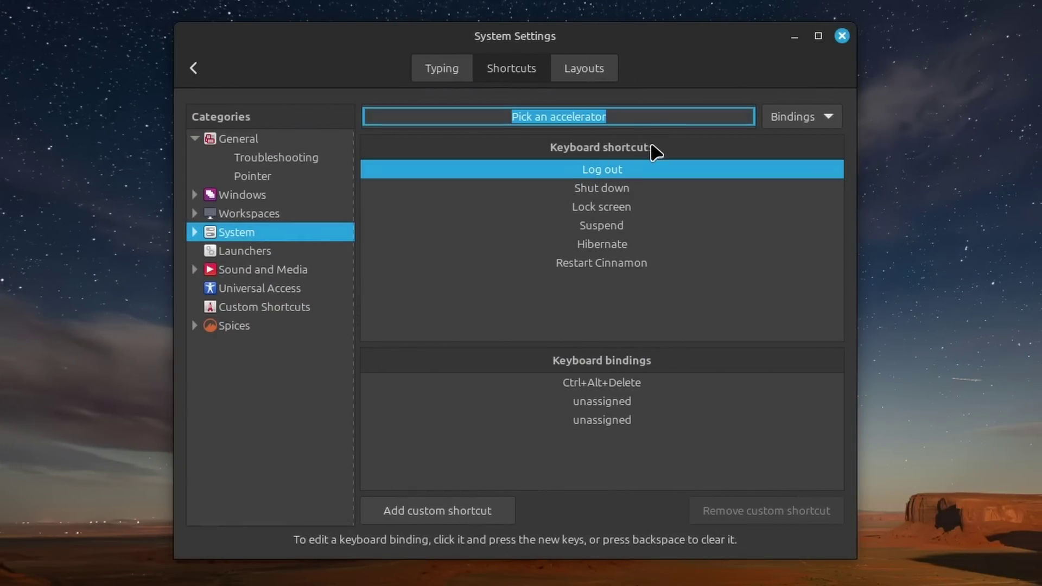
pyautogui.hotkey('ctrl', 'alt', 'Delete')
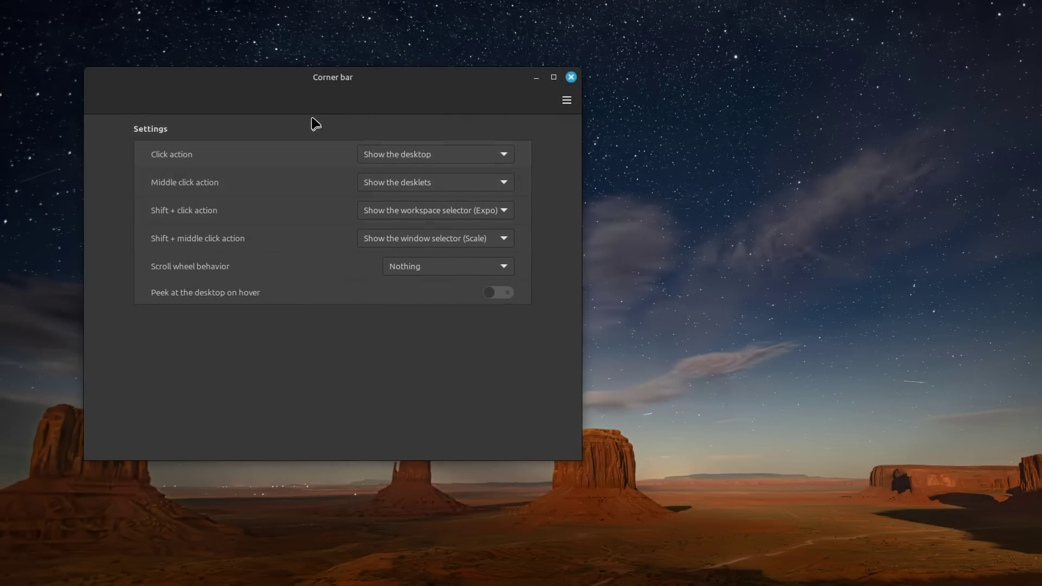
# Expand the Corner bar's Shift + click action choices, showing the workspace selector (Expo)
pyautogui.click(433, 213)
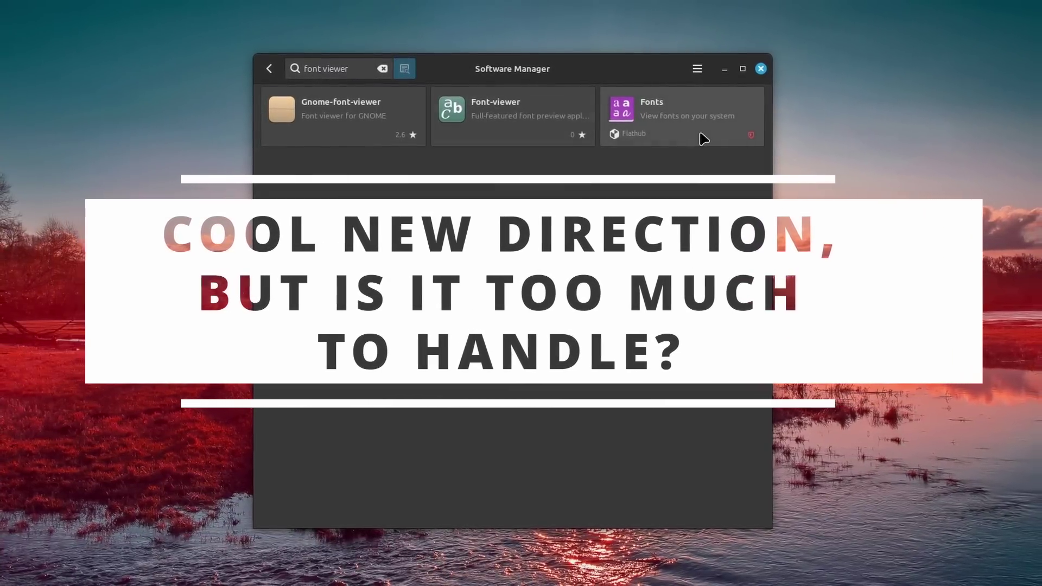
# View a font viewer app's details, then return to the 'font viewer' search results
pyautogui.click(641, 134)
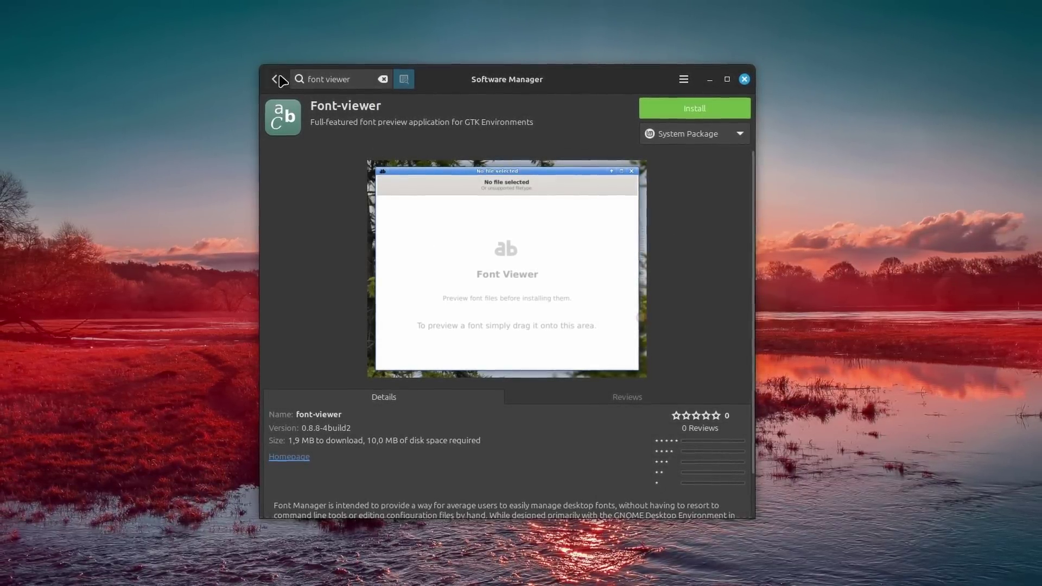
pyautogui.click(278, 80)
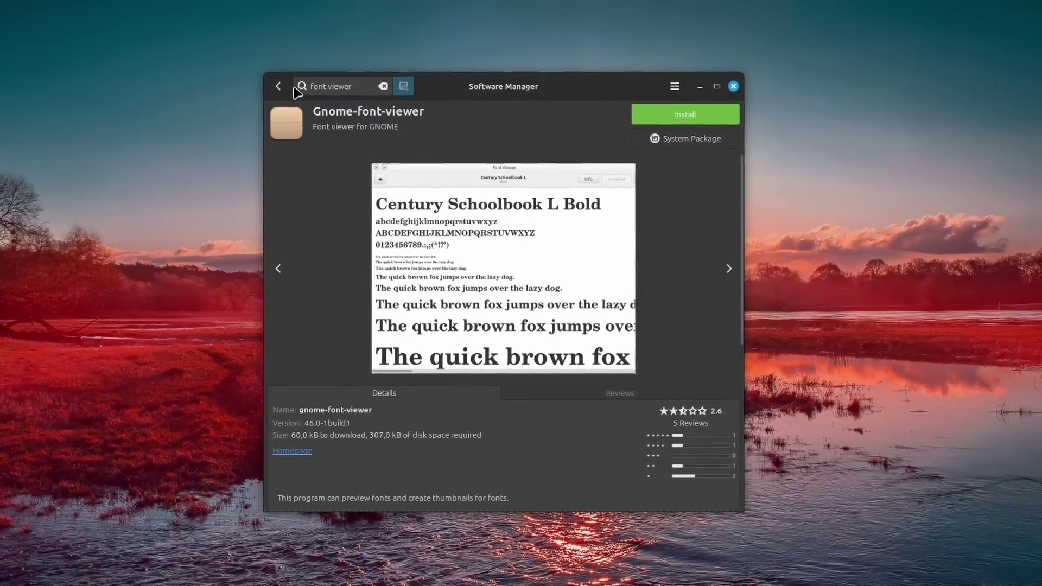
pyautogui.click(279, 87)
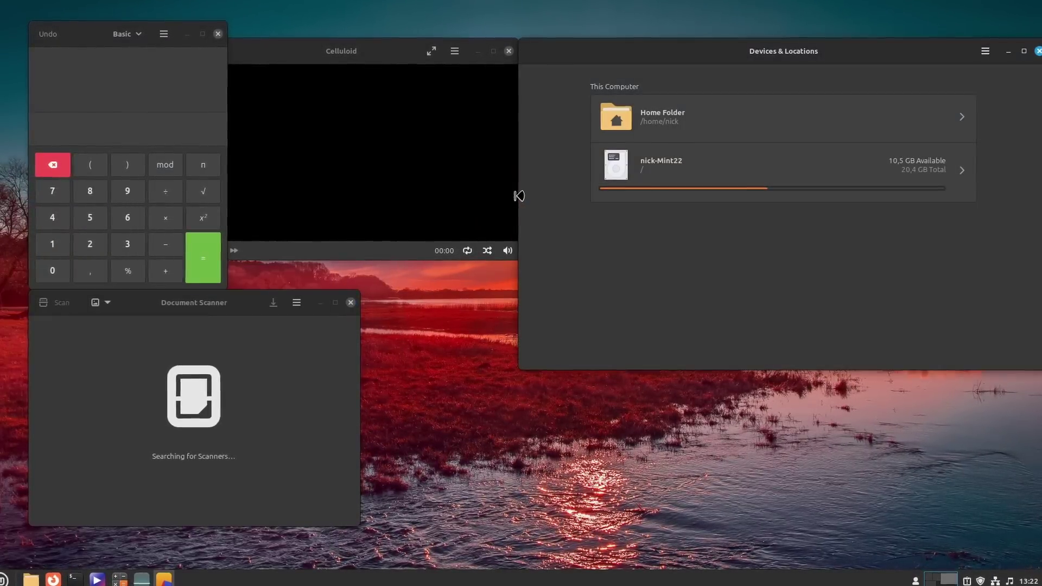
pyautogui.press('super')
# Launch Document Scanner and Archive Manager from the application menu
pyautogui.write('mon')
pyautogui.press('Return')
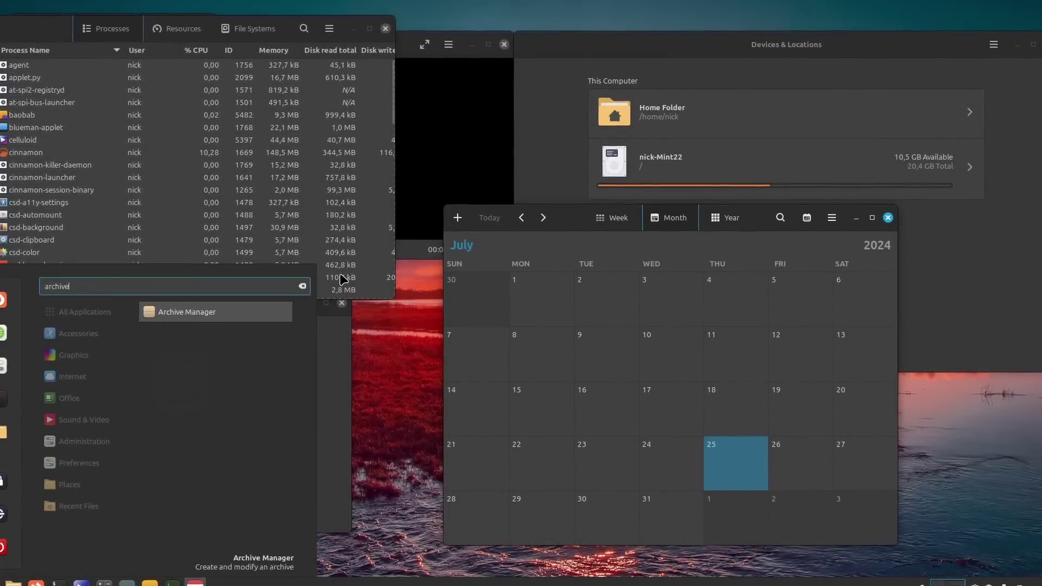
pyautogui.press('Return')
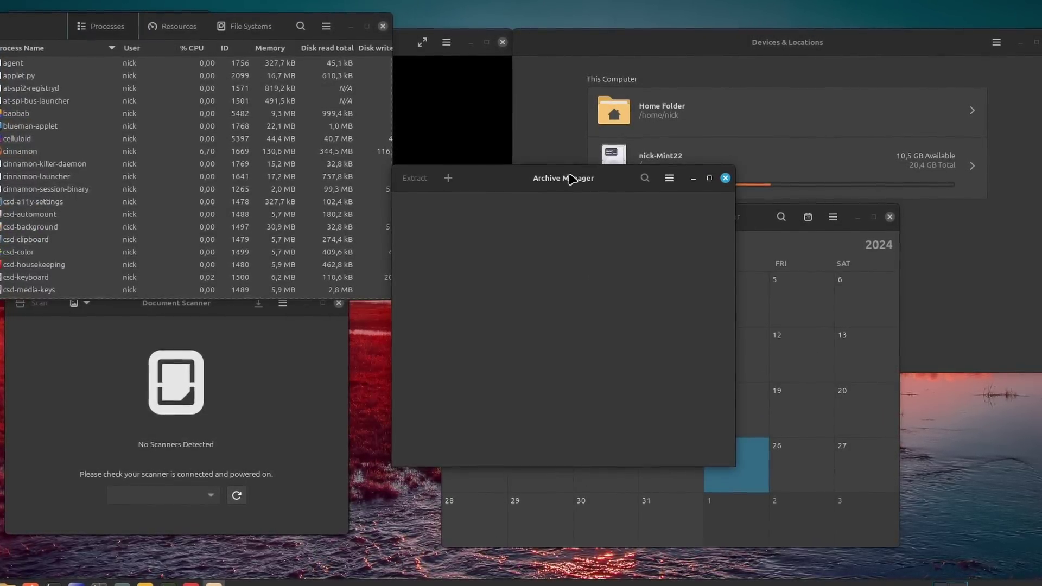
# Rearrange Celluloid, Calculator, Document Scanner, Devices & Locations and System Monitor windows
pyautogui.click(72, 583)
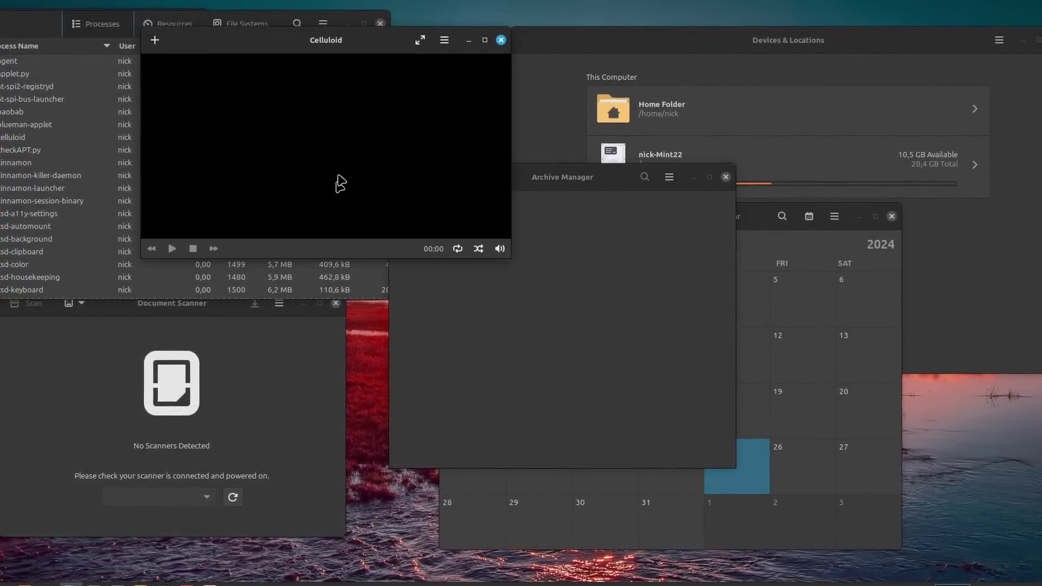
pyautogui.moveTo(117, 28); pyautogui.dragTo(505, 99)
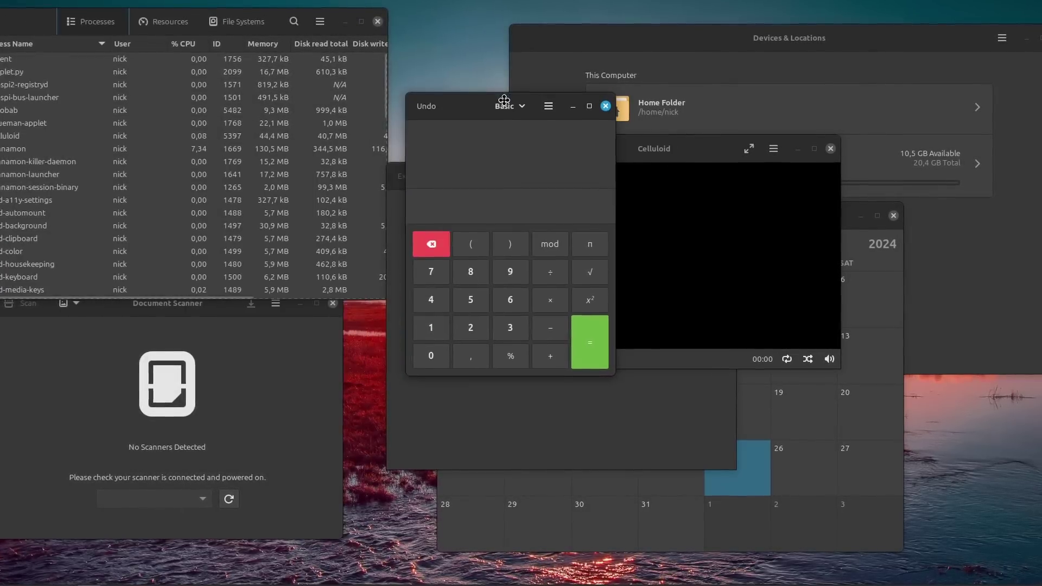
pyautogui.click(142, 569)
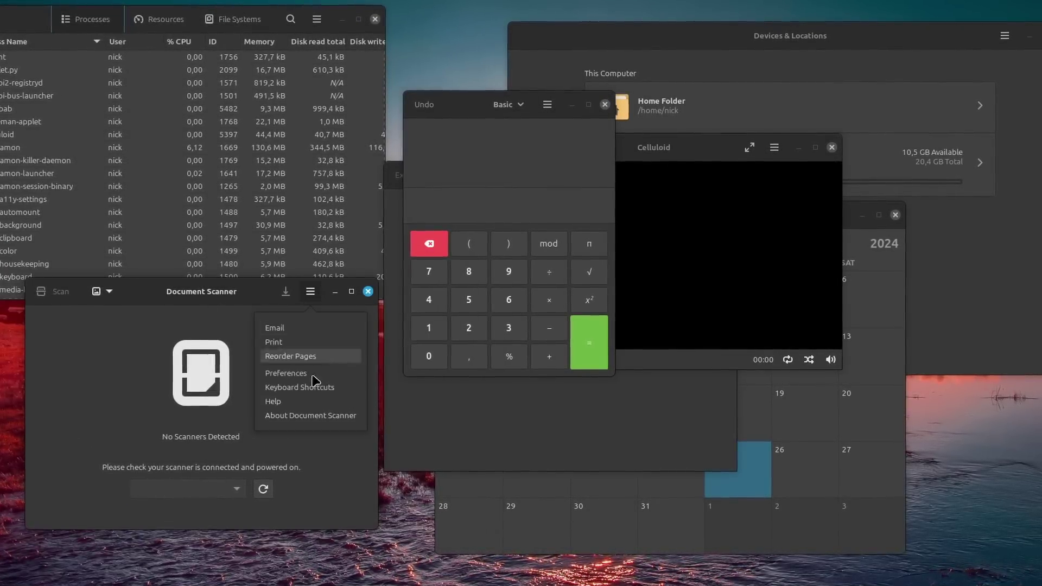
pyautogui.moveTo(645, 46); pyautogui.dragTo(206, 52)
pyautogui.moveTo(285, 17); pyautogui.dragTo(386, 74)
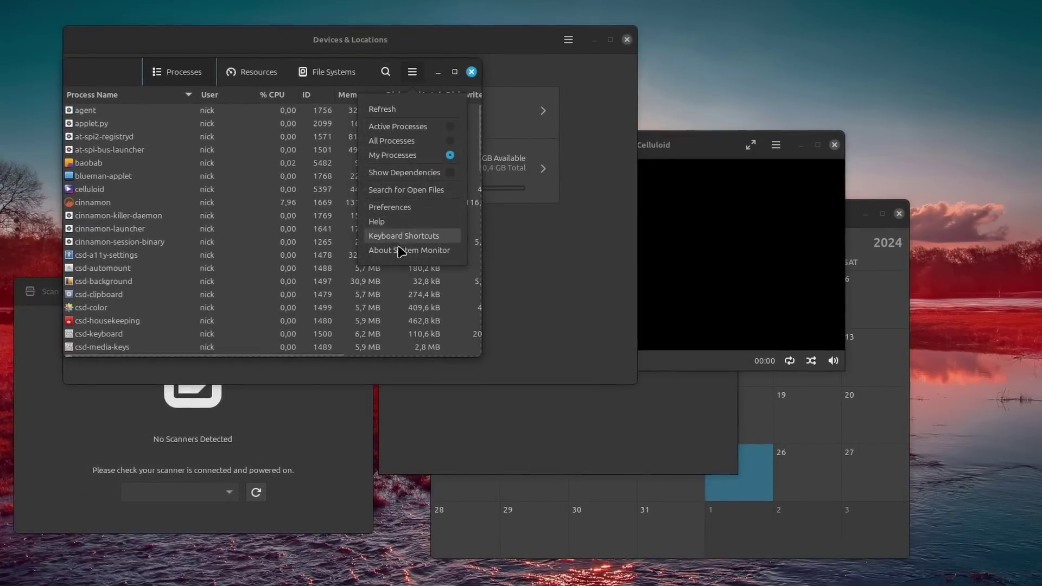
# View and dismiss the About dialogs of Calendar and Archive Manager
pyautogui.click(869, 238)
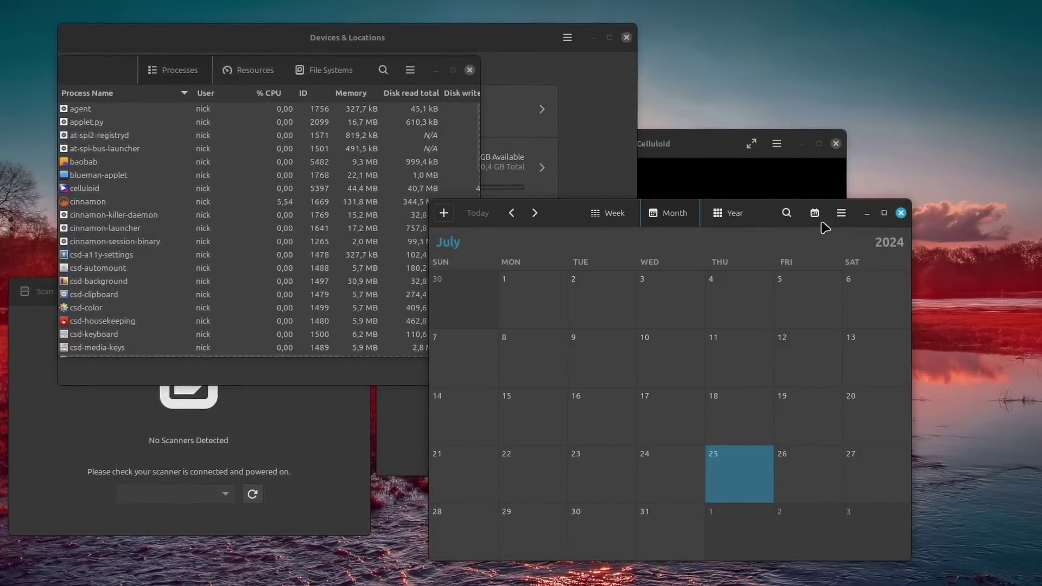
pyautogui.click(843, 212)
pyautogui.click(812, 297)
pyautogui.click(788, 289)
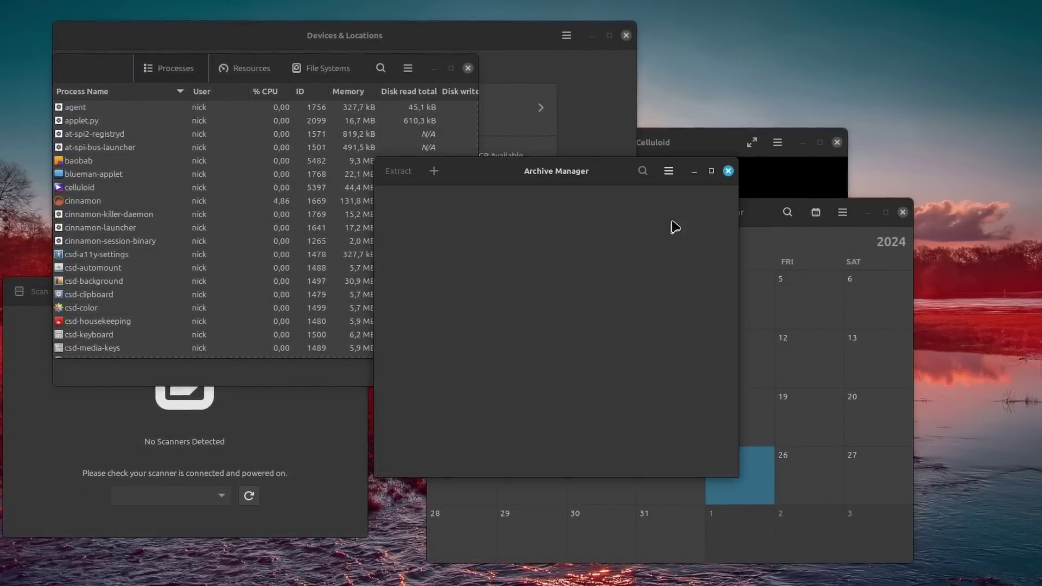
pyautogui.click(669, 171)
pyautogui.click(654, 366)
pyautogui.click(651, 430)
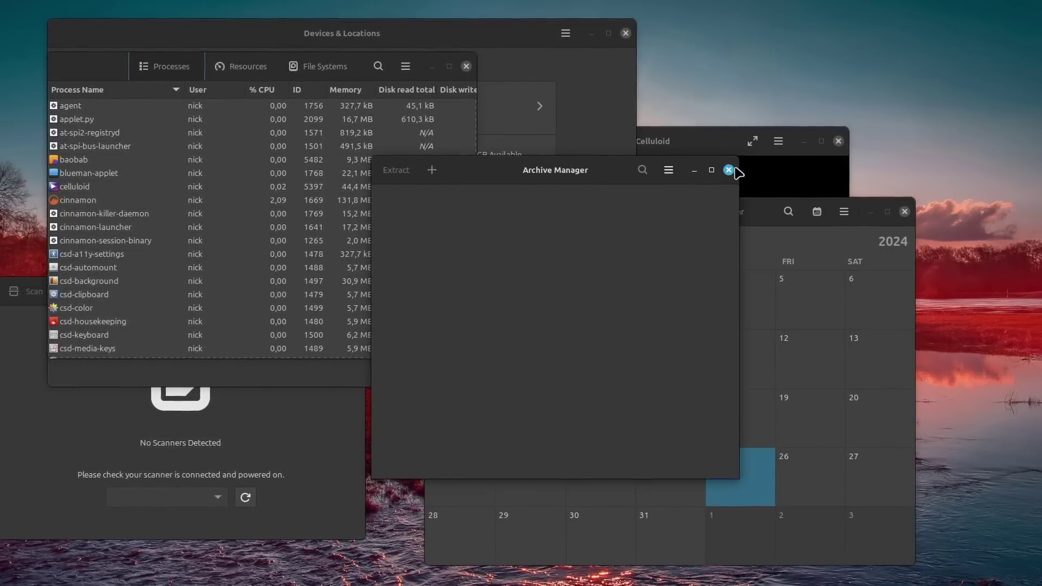
# Close Archive Manager, Calendar, Celluloid, Devices & Locations, System Monitor and Calculator
pyautogui.click(729, 170)
pyautogui.click(904, 212)
pyautogui.click(847, 142)
pyautogui.click(626, 34)
pyautogui.click(465, 64)
pyautogui.click(601, 95)
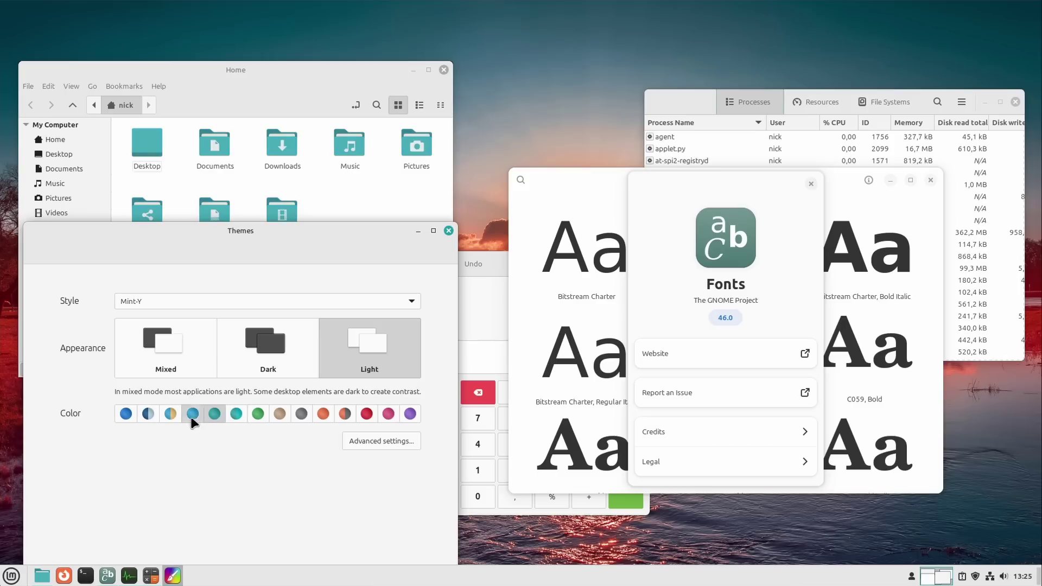
# Try blue and yellow-grey accents, switch style to Mint-X, then back to Mint-Y
pyautogui.click(192, 414)
pyautogui.click(171, 414)
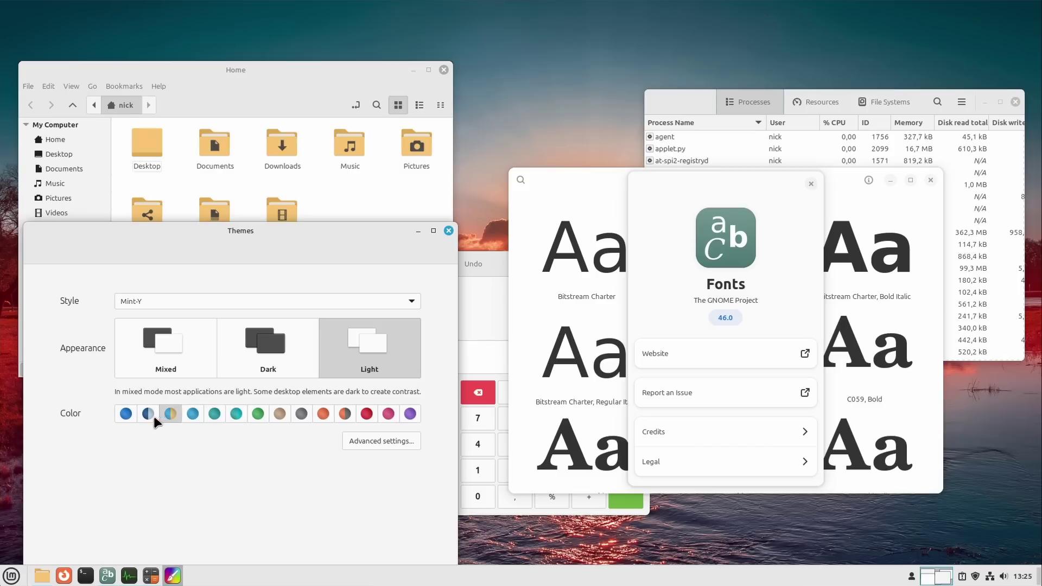
pyautogui.click(125, 414)
pyautogui.click(202, 303)
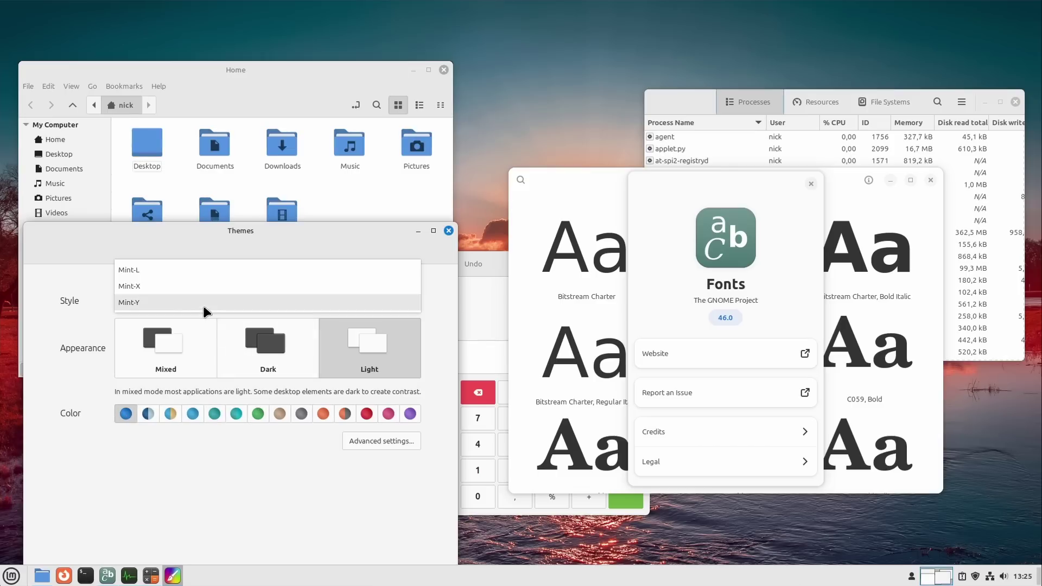
pyautogui.click(182, 290)
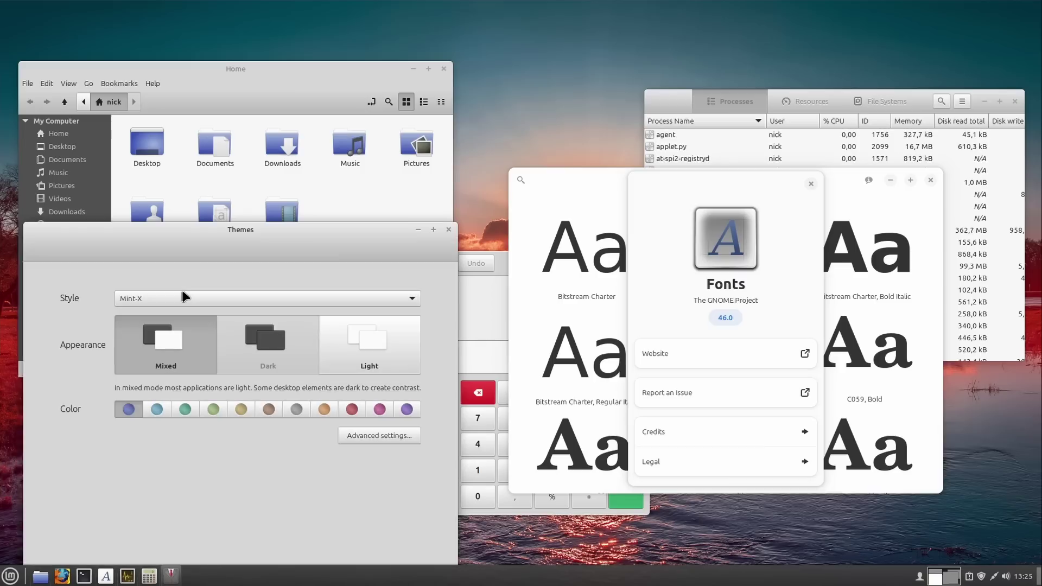
pyautogui.click(184, 292)
pyautogui.click(172, 281)
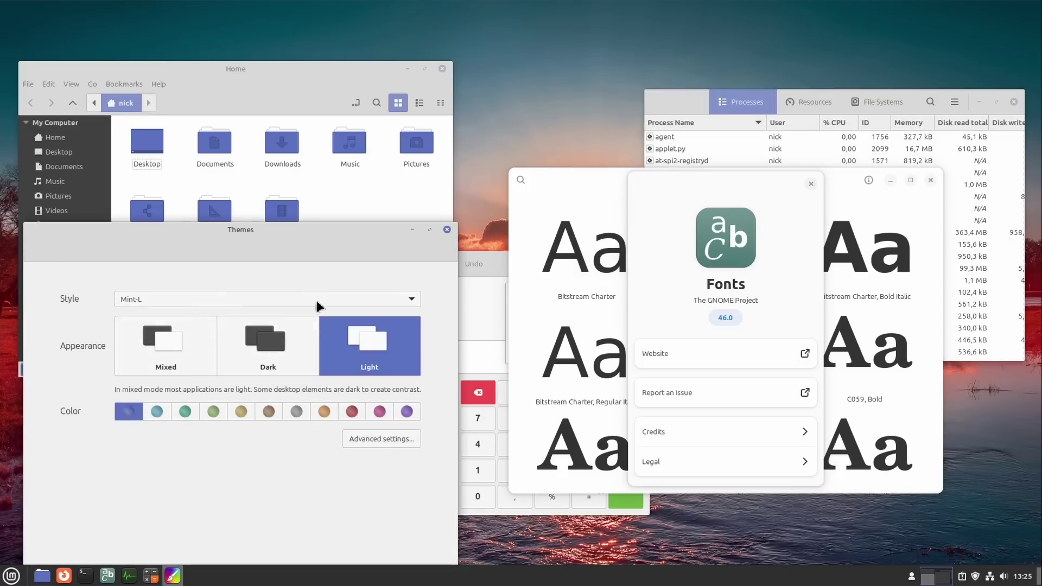
pyautogui.click(141, 298)
pyautogui.click(156, 334)
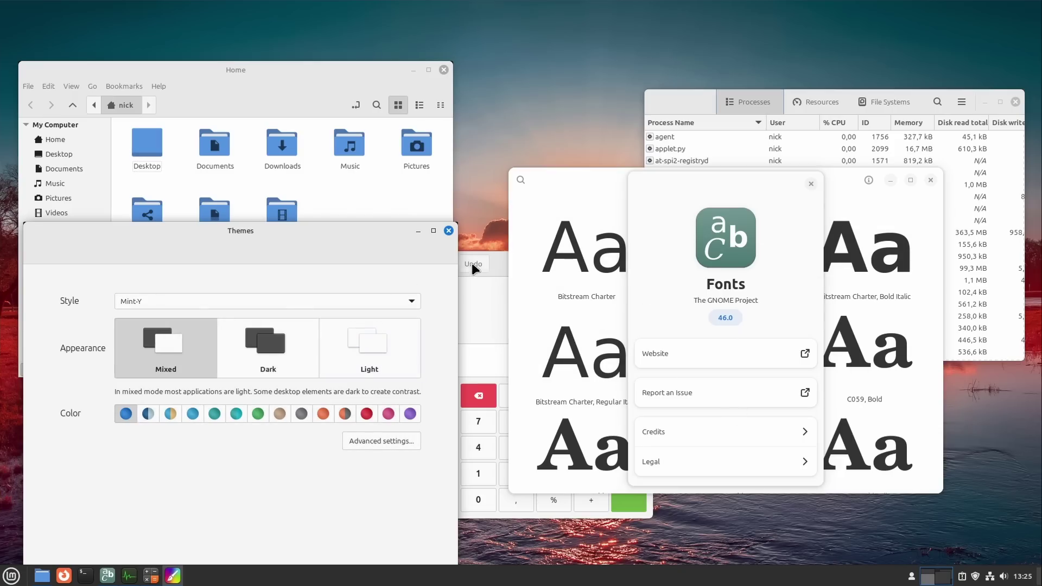
# Move the Calculator, Home and System Monitor windows to the top edge, raising Themes
pyautogui.moveTo(473, 269); pyautogui.dragTo(481, 23)
pyautogui.moveTo(337, 72); pyautogui.dragTo(332, 20)
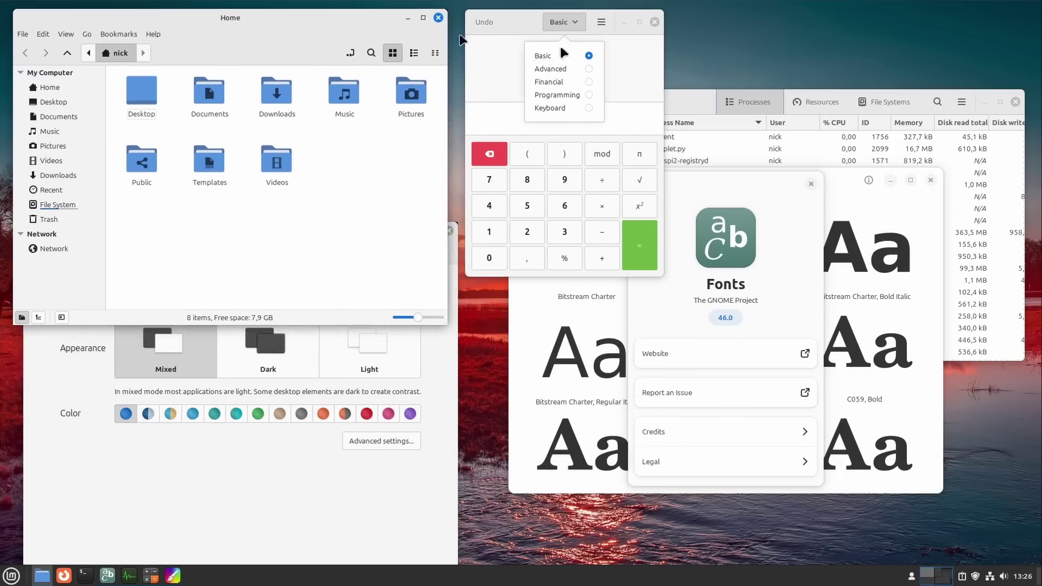
pyautogui.moveTo(941, 108); pyautogui.dragTo(912, 48)
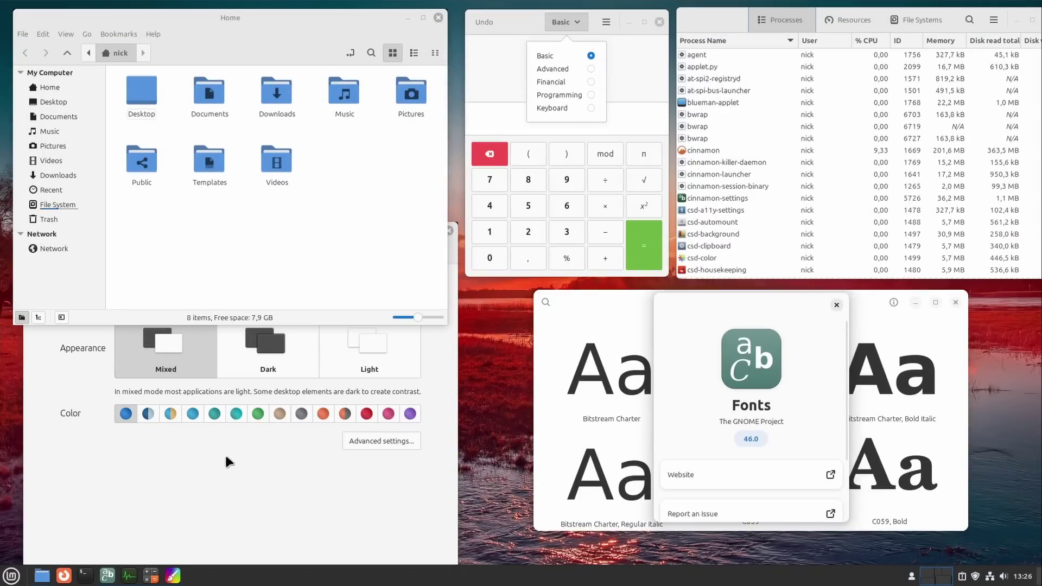
pyautogui.click(226, 457)
# Cycle the theme style through Mint-L and Mint-X, ending on Mint-Y
pyautogui.click(177, 297)
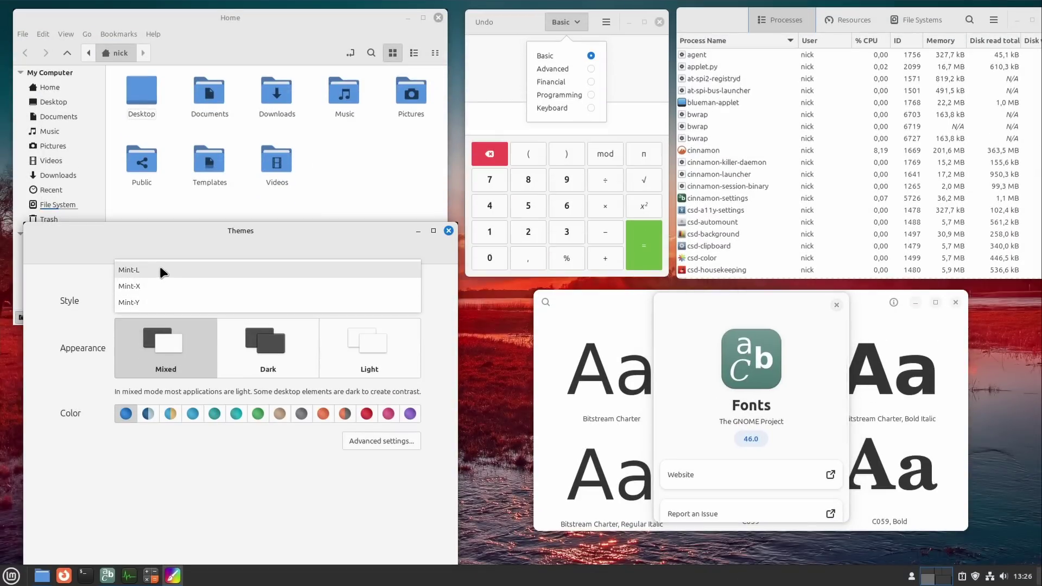
pyautogui.click(160, 266)
pyautogui.click(165, 301)
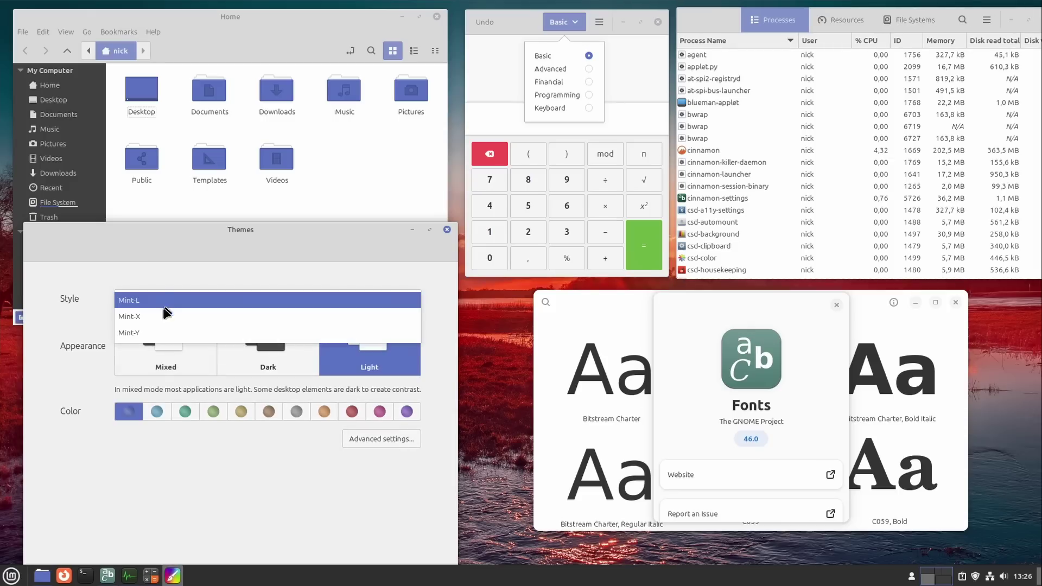
pyautogui.click(163, 318)
pyautogui.click(182, 304)
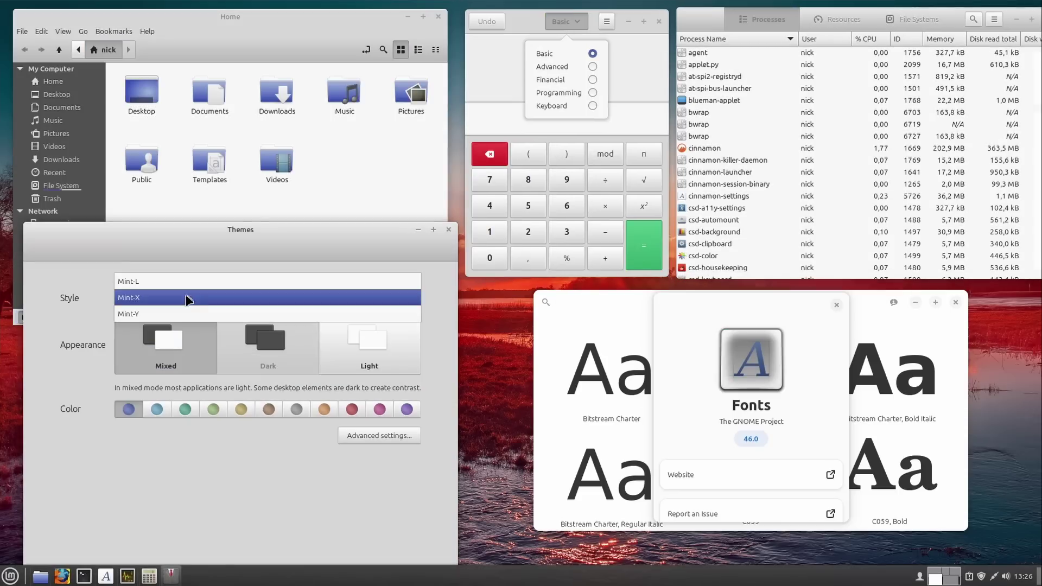
pyautogui.click(173, 315)
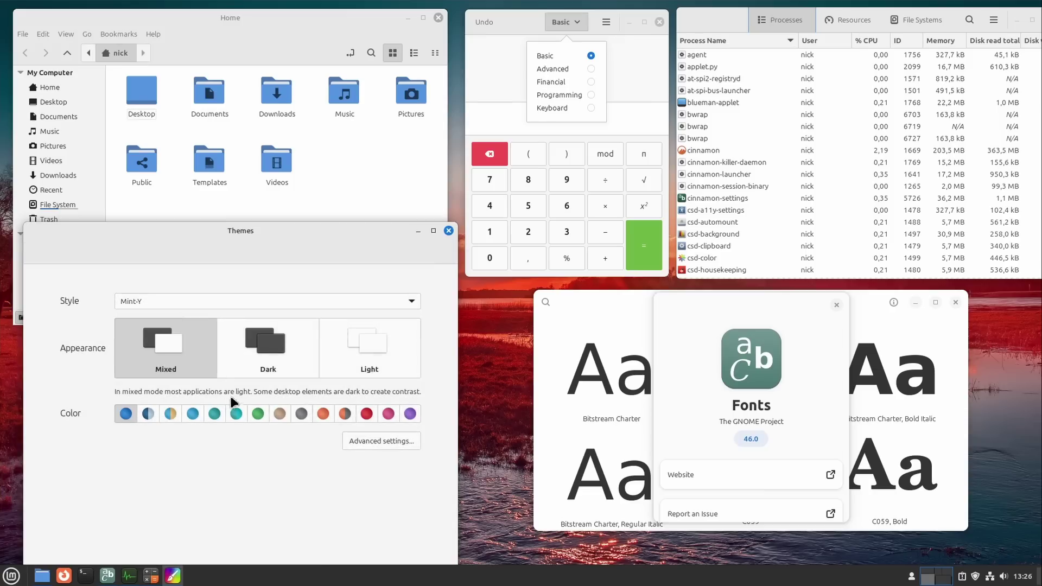
# Try orange and green accents, then settle on teal with the Dark appearance
pyautogui.click(324, 415)
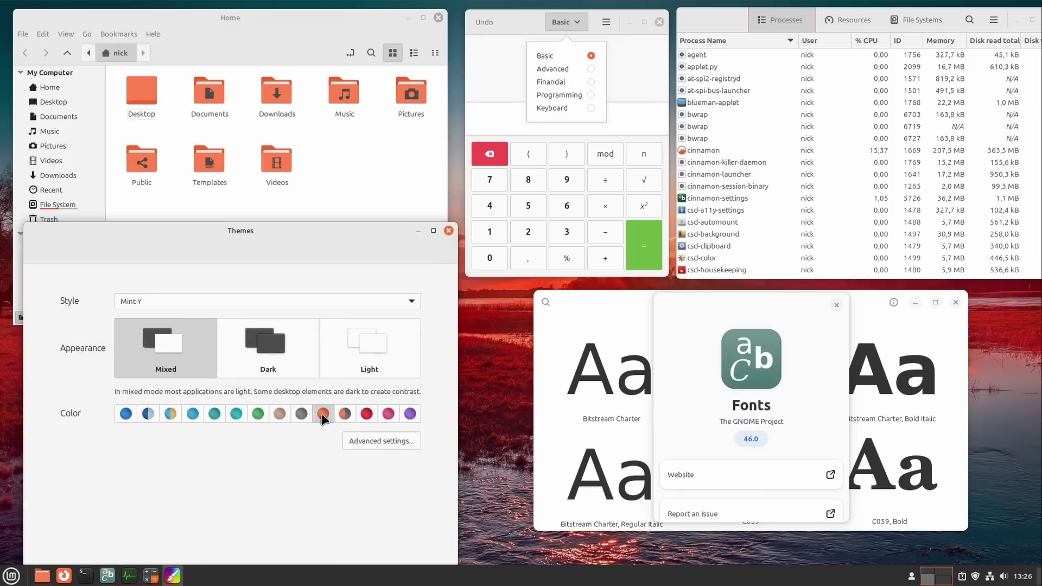
pyautogui.click(255, 417)
pyautogui.click(237, 416)
pyautogui.click(242, 348)
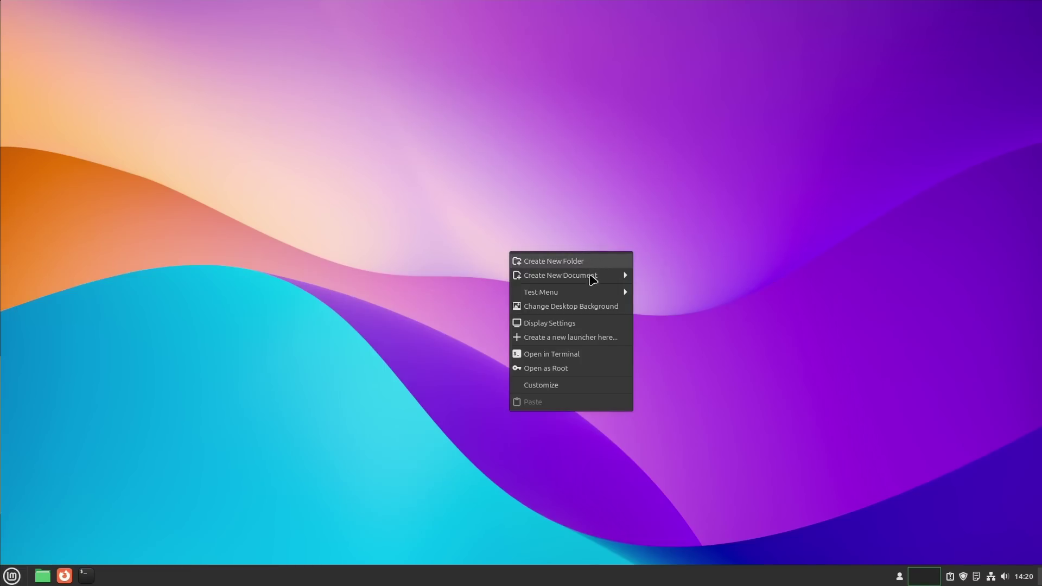
# Open the Mint menu's application list to reach Online Accounts
pyautogui.click(11, 575)
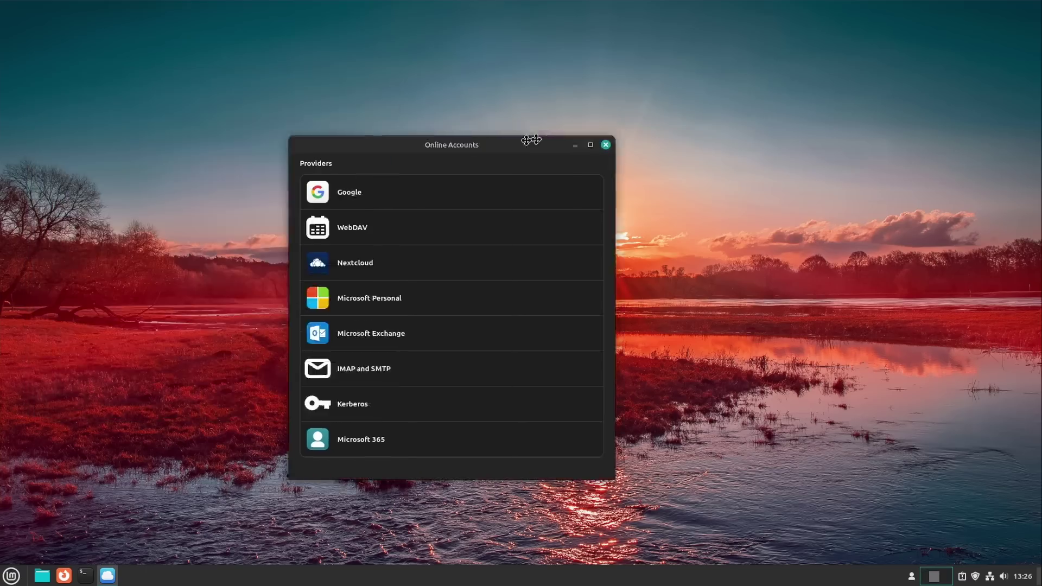
pyautogui.moveTo(541, 139); pyautogui.dragTo(595, 125)
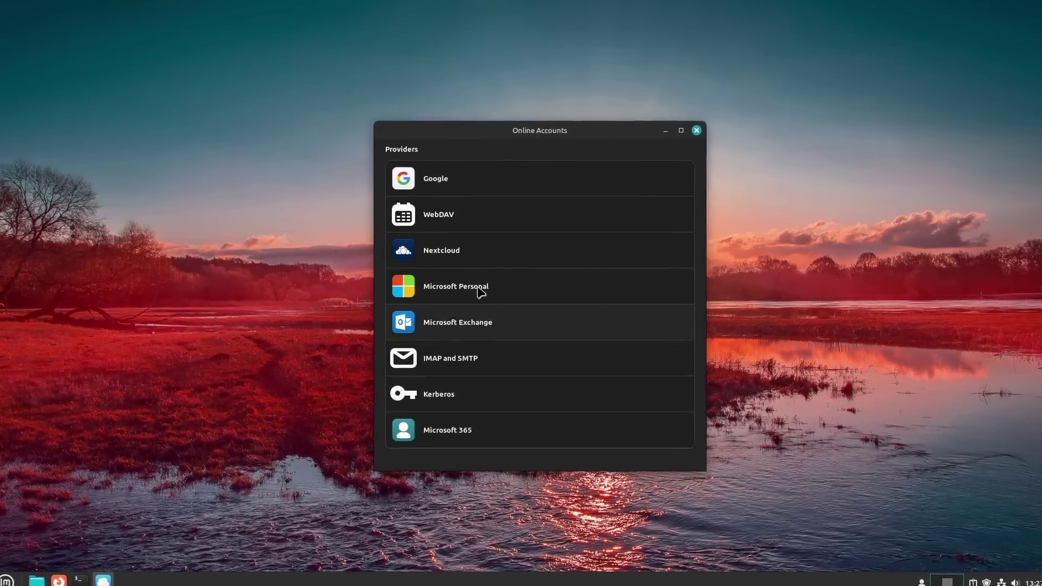
pyautogui.click(477, 174)
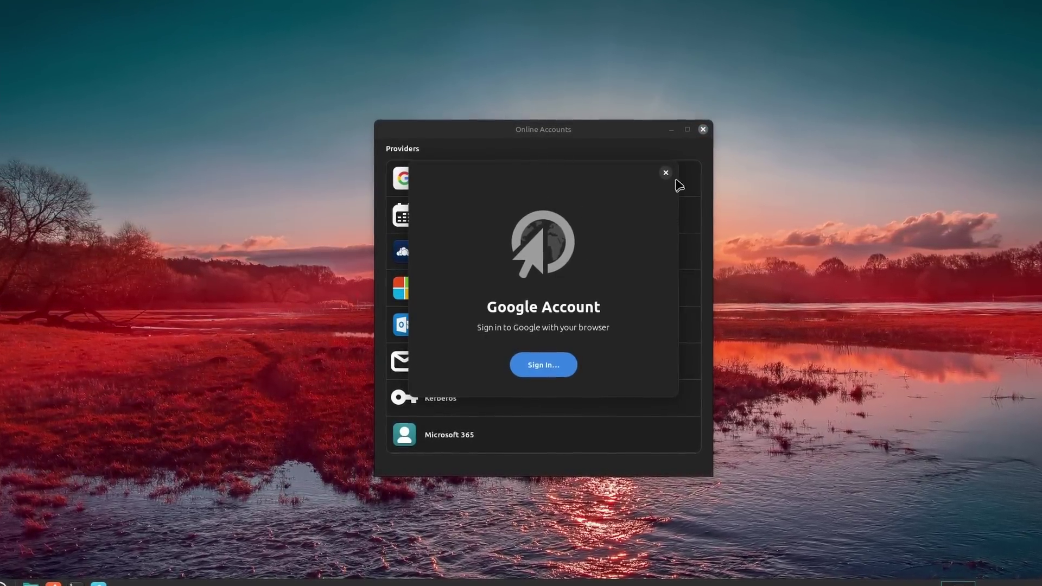
pyautogui.click(668, 174)
pyautogui.click(466, 217)
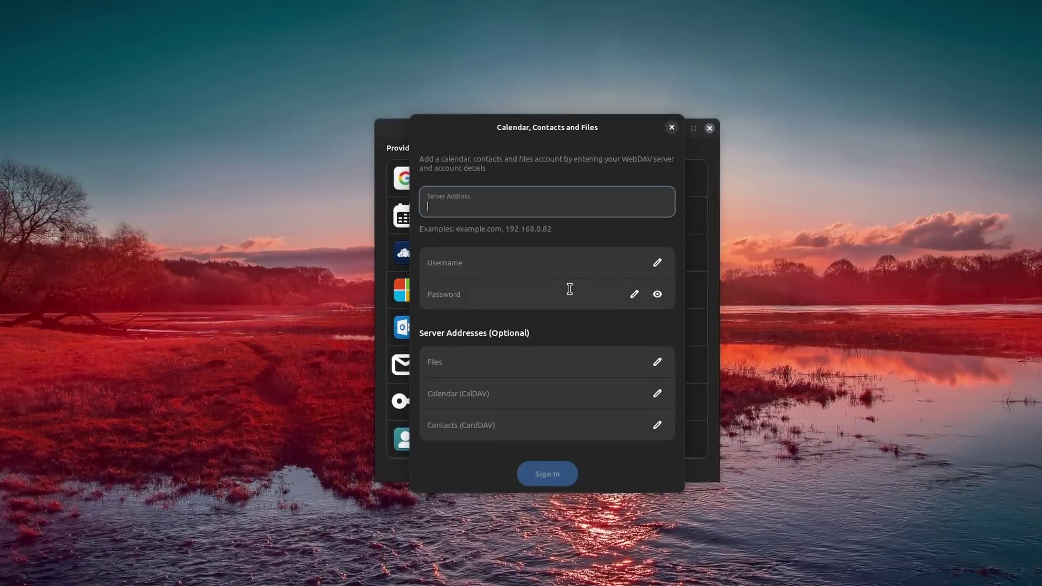
pyautogui.click(675, 126)
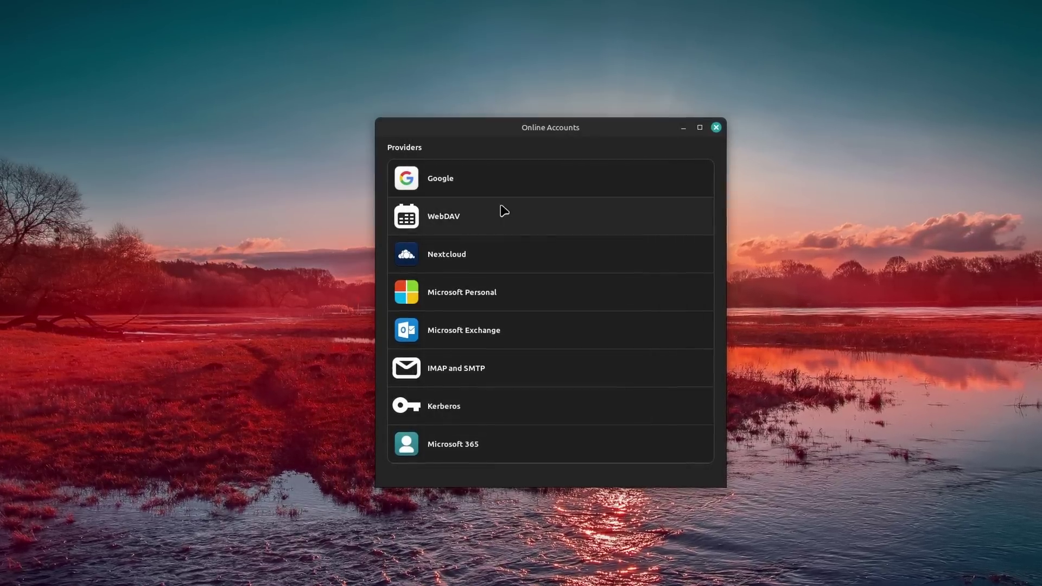
pyautogui.click(449, 245)
pyautogui.click(591, 342)
pyautogui.click(589, 309)
pyautogui.click(686, 170)
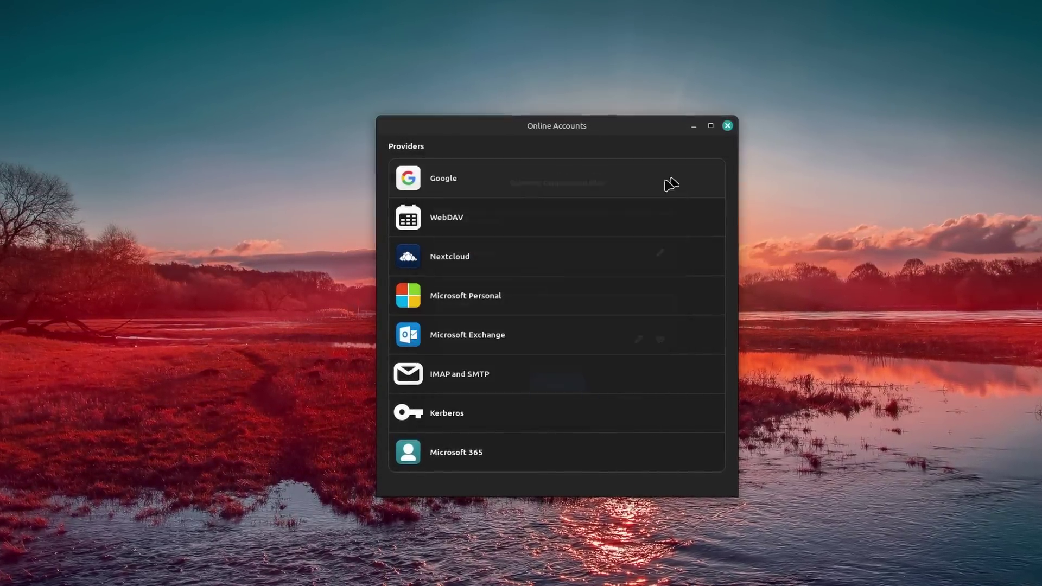
pyautogui.click(491, 262)
pyautogui.click(551, 347)
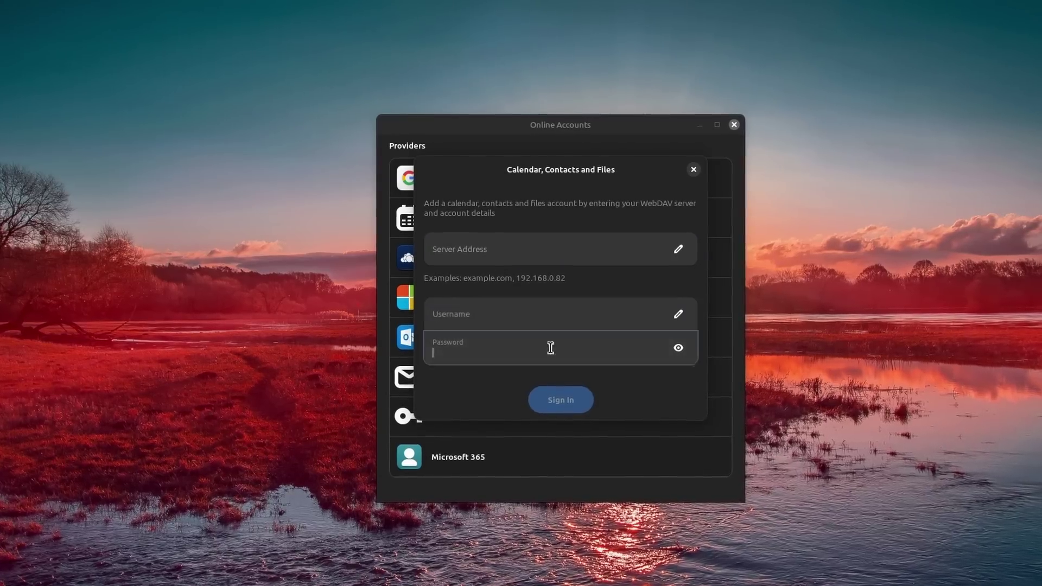
pyautogui.click(542, 249)
pyautogui.click(698, 171)
pyautogui.click(489, 340)
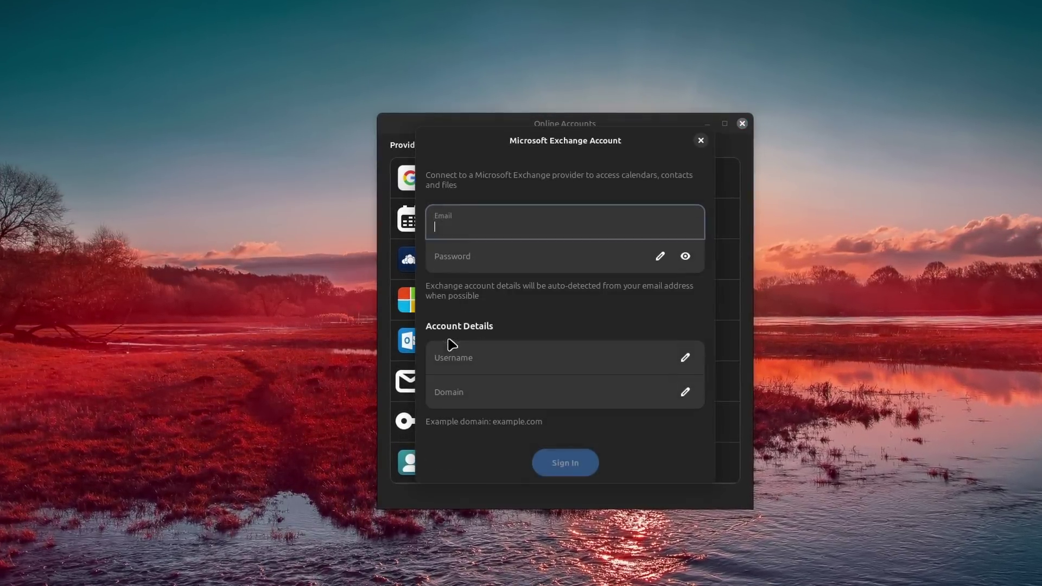
pyautogui.click(702, 142)
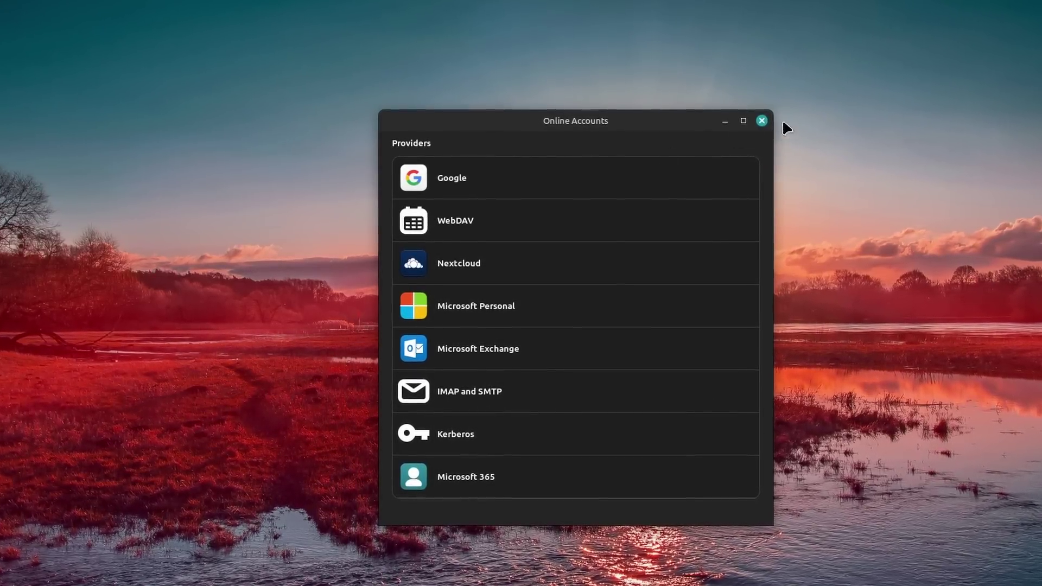
# Close Online Accounts and launch Matrix from the application menu search
pyautogui.click(758, 121)
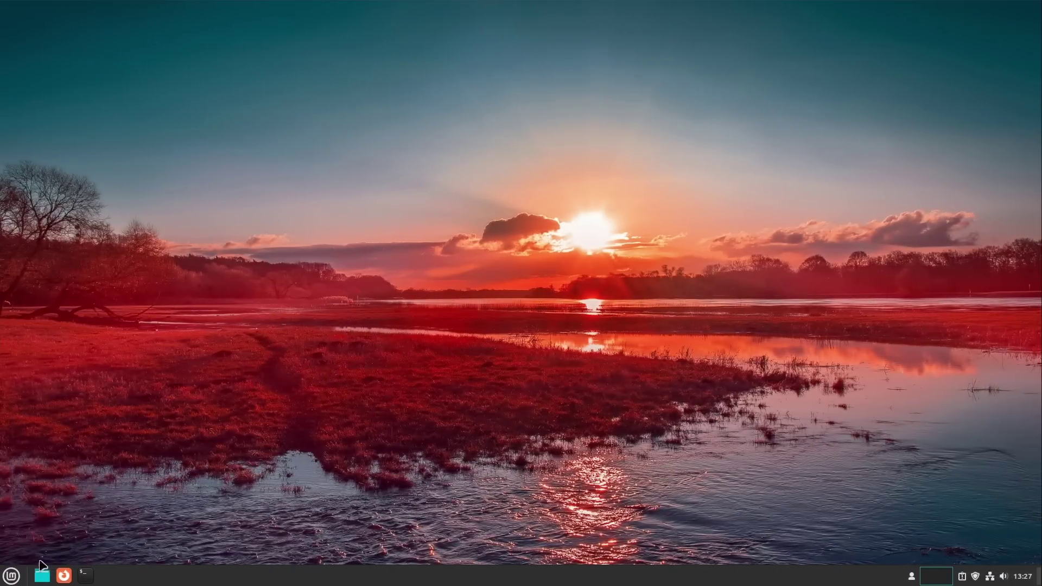
pyautogui.click(12, 575)
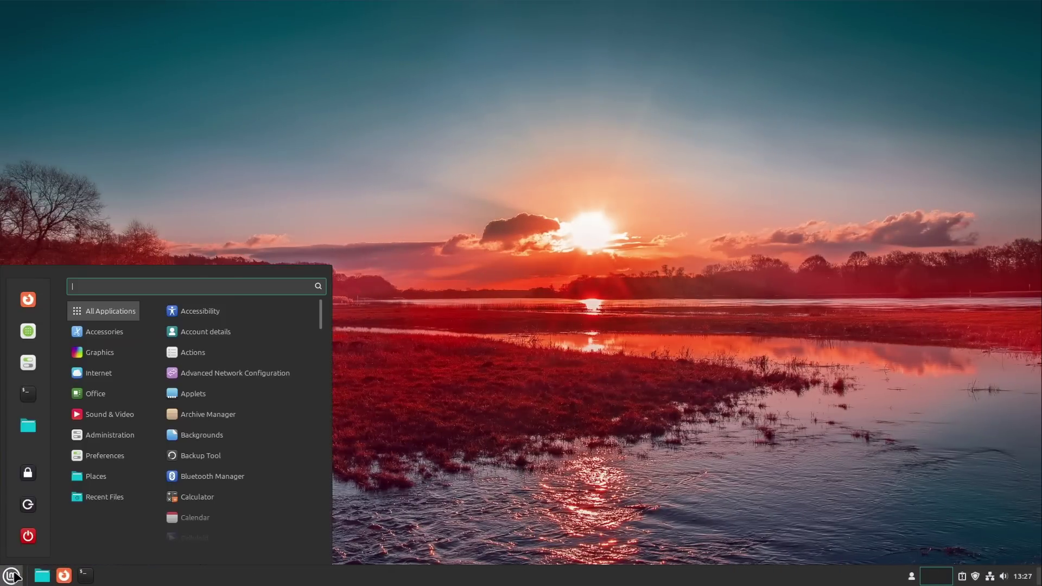
pyautogui.write('matrix')
pyautogui.press('Return')
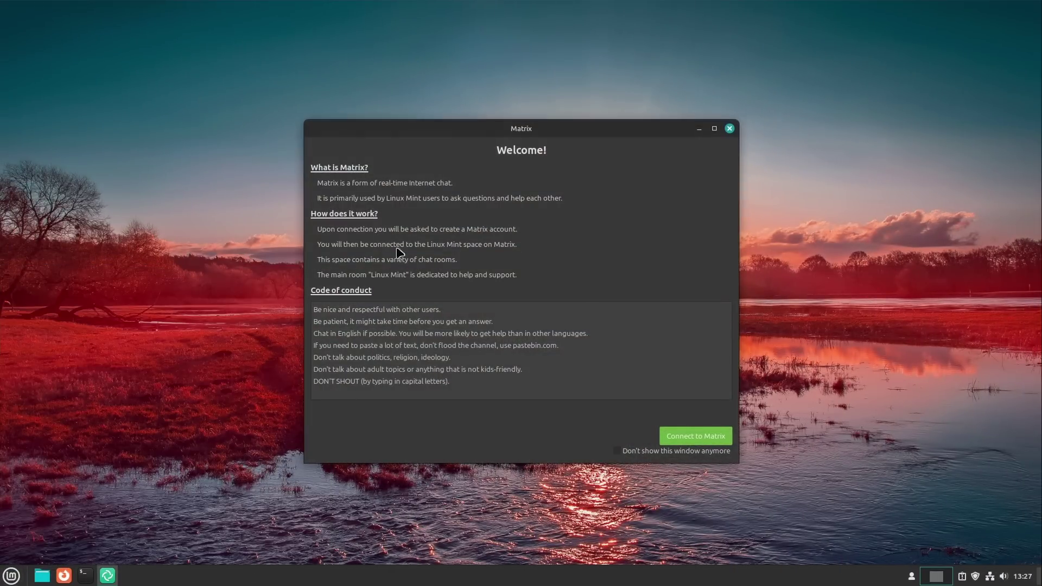
pyautogui.moveTo(527, 129); pyautogui.dragTo(523, 127)
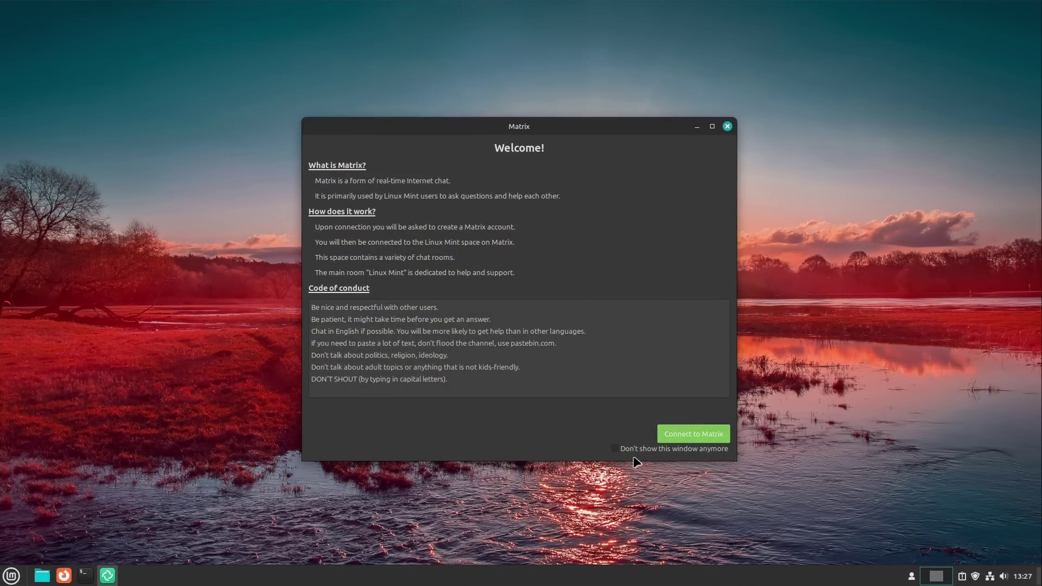
# Connect to the Linux Mint Matrix space, dismiss the Threads notice, join, and start Create Account
pyautogui.click(709, 433)
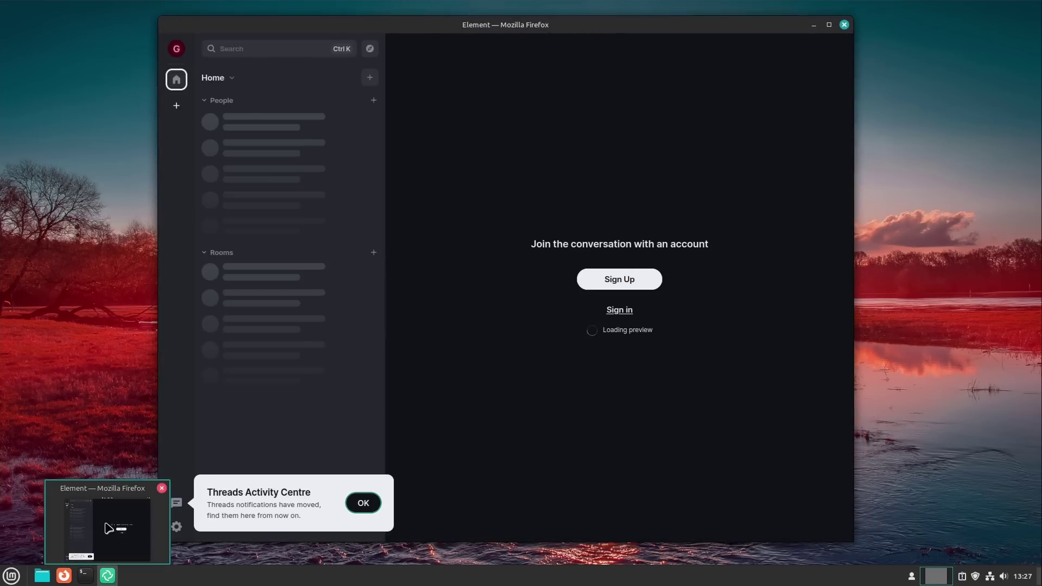
pyautogui.click(371, 508)
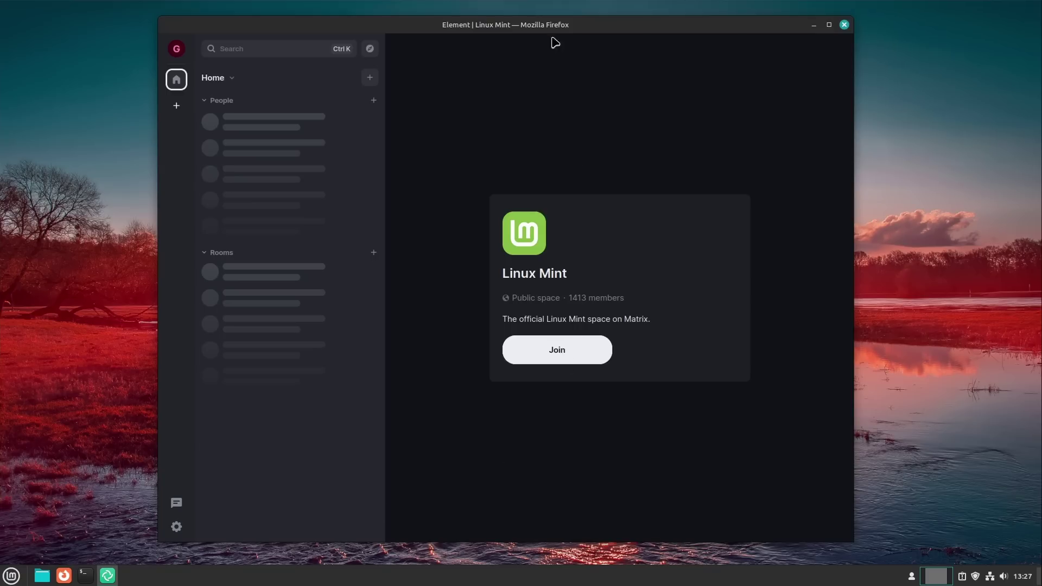
pyautogui.click(168, 51)
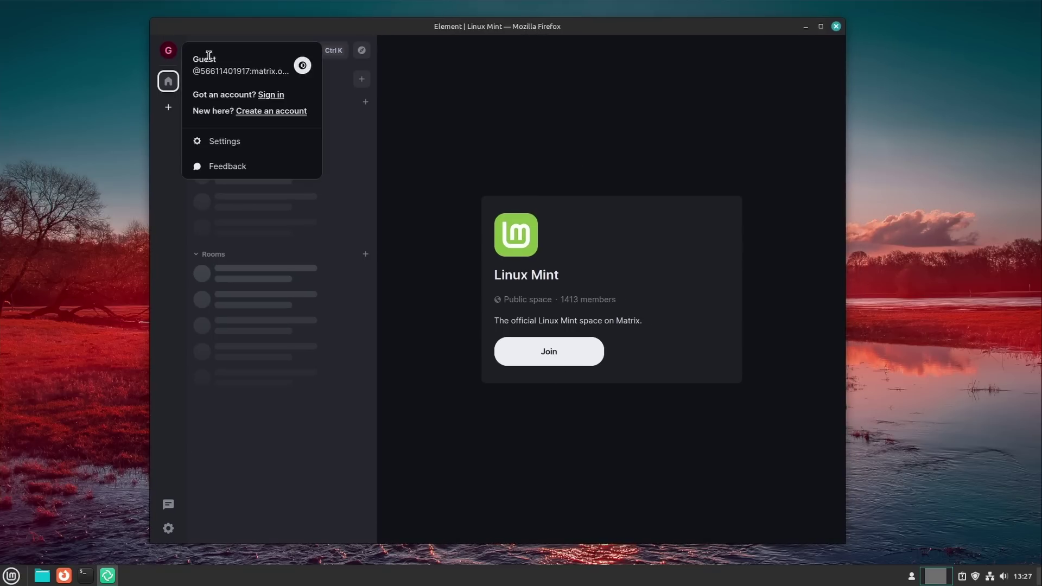
pyautogui.click(363, 222)
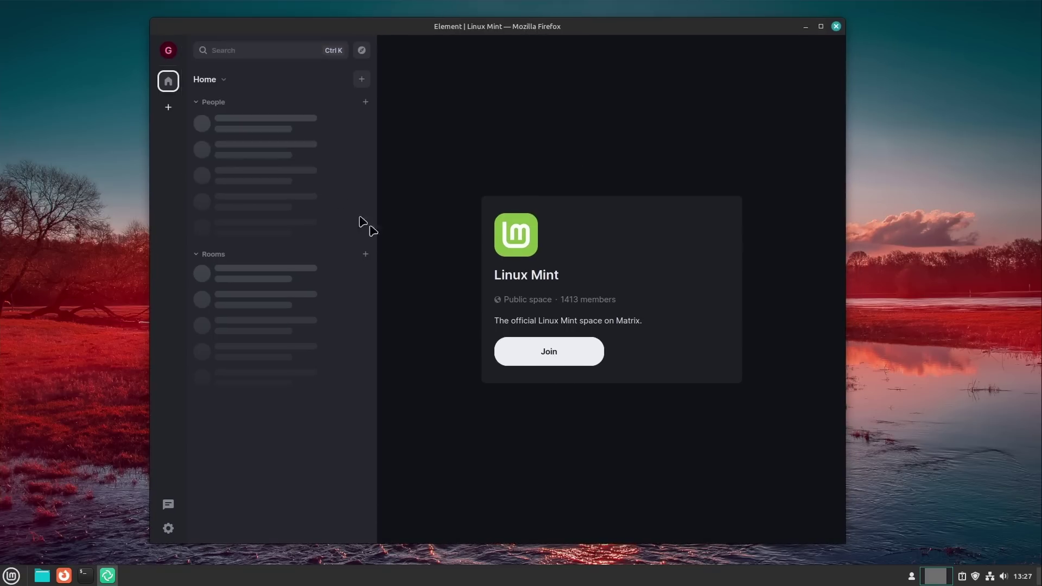
pyautogui.click(534, 362)
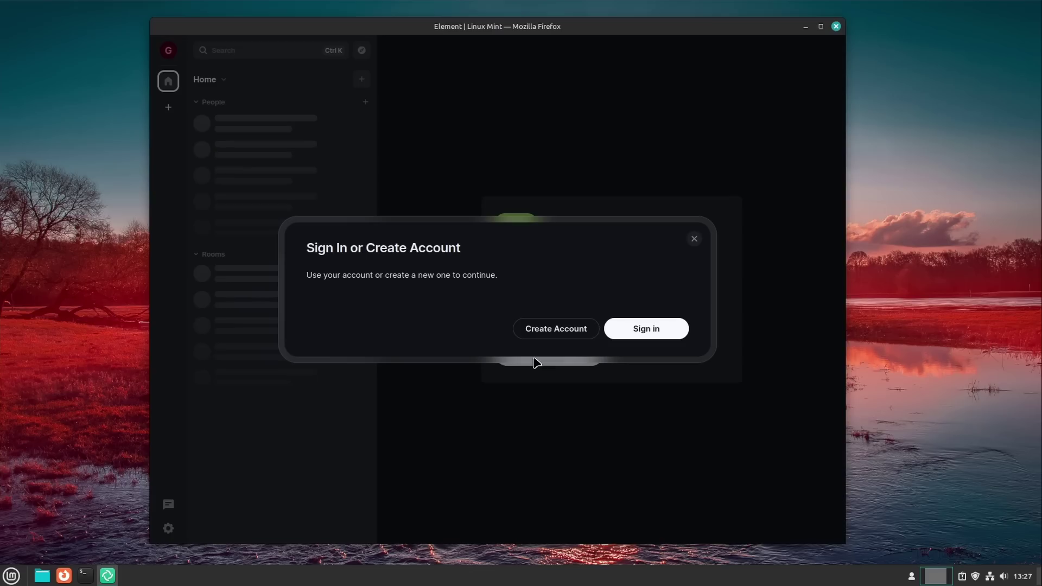
pyautogui.click(531, 330)
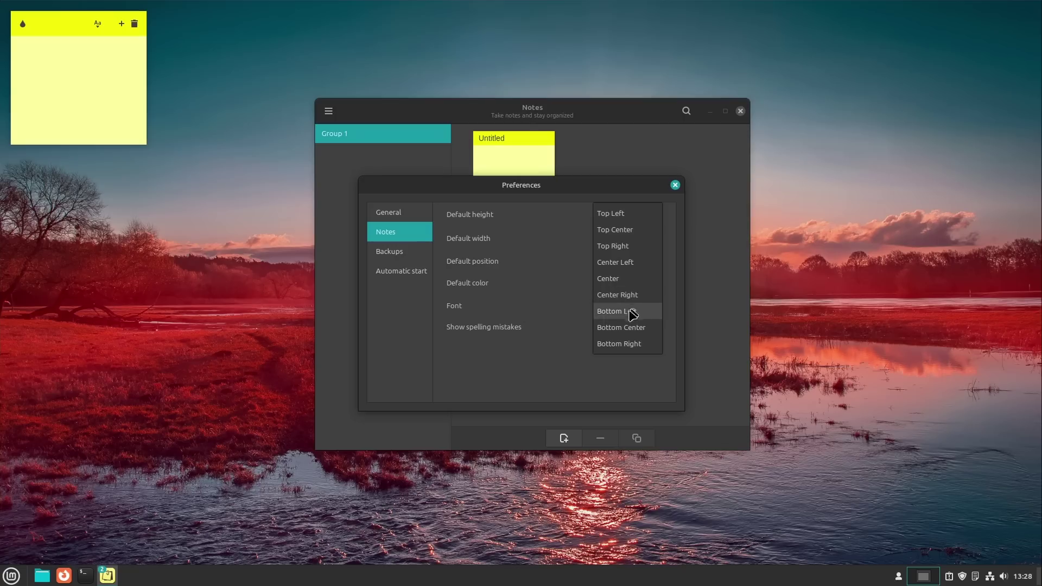
# Set the default note position to Bottom Right, then create a new sticky note
pyautogui.click(624, 343)
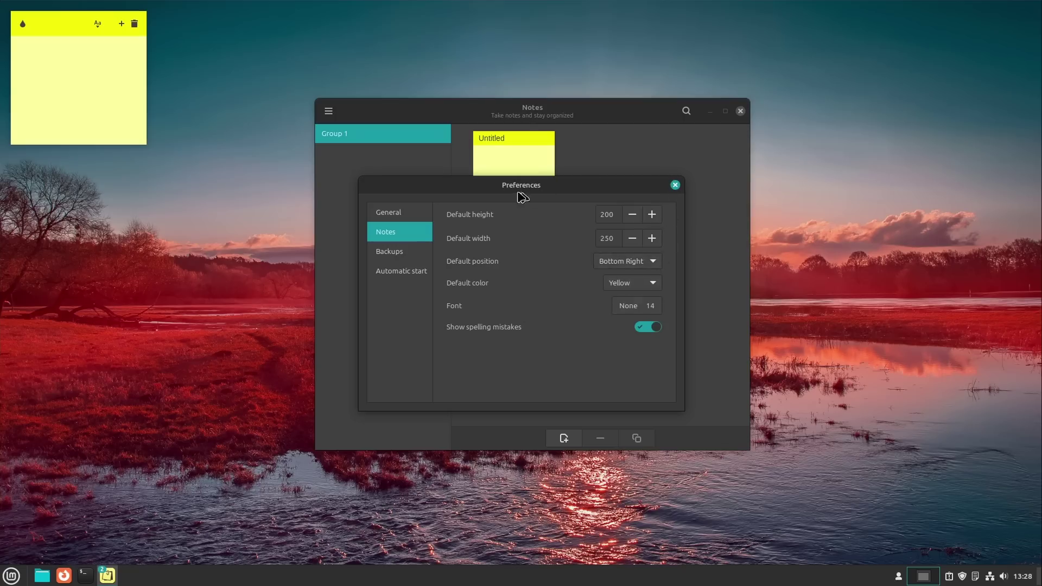
pyautogui.click(675, 186)
pyautogui.click(564, 440)
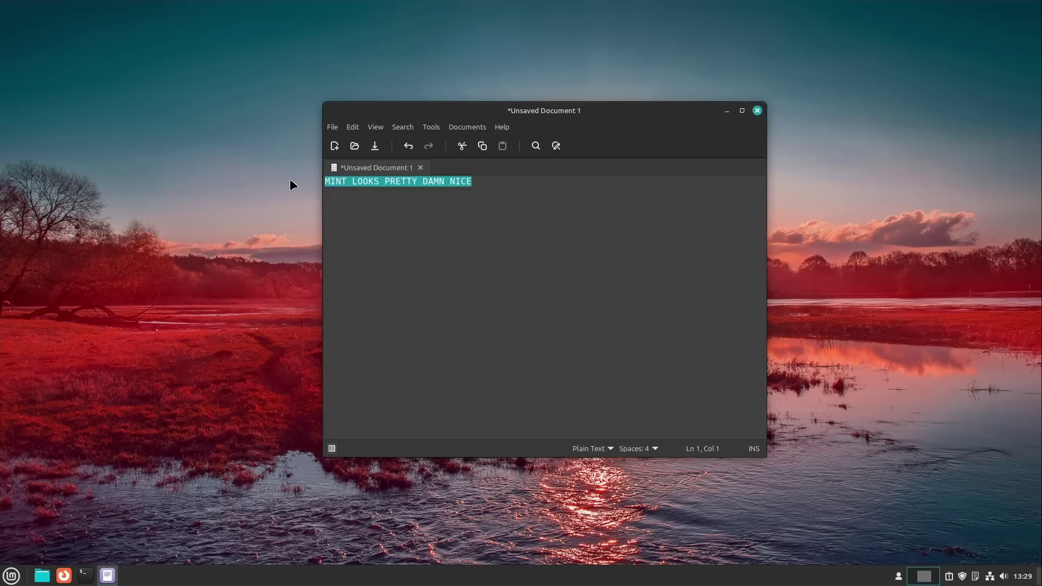
# Duplicate the 'MINT LOOKS PRETTY DAMN NICE' line with Ctrl+D, then test selecting the first lines
pyautogui.hotkey('ctrl', 'd')
pyautogui.hotkey('ctrl', 'd')
pyautogui.hotkey('ctrl', 'd')
pyautogui.hotkey('ctrl', 'd')
pyautogui.hotkey('ctrl', 'd')
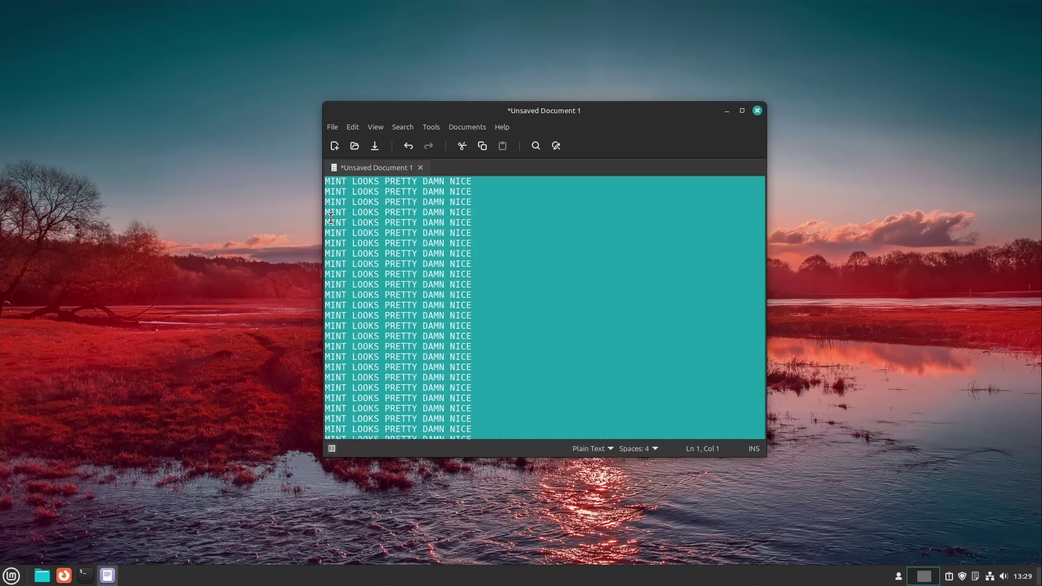
pyautogui.click(495, 288)
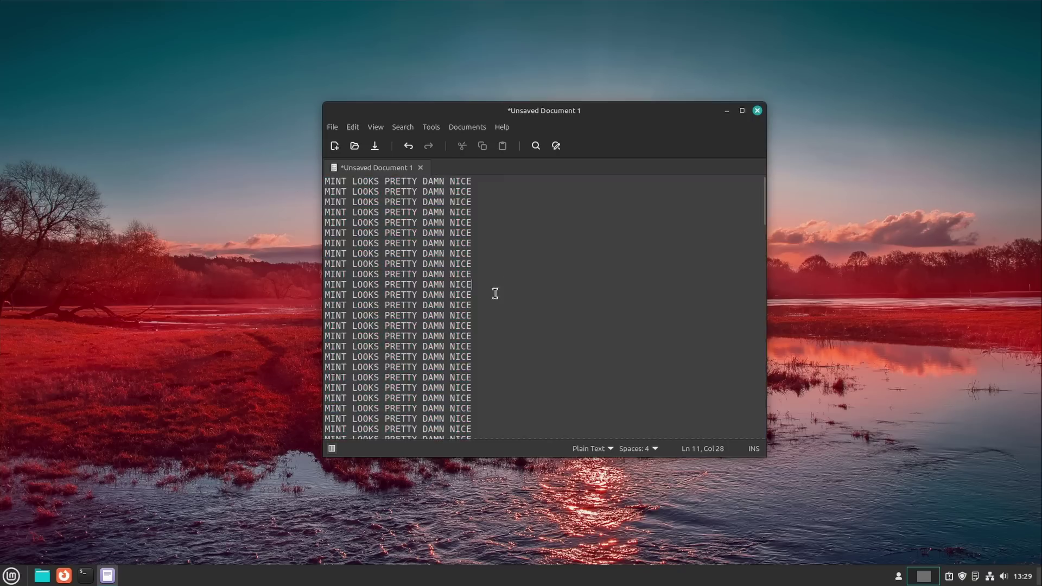
pyautogui.tripleClick(425, 176)
pyautogui.keyDown('shift'); pyautogui.click(495, 199); pyautogui.keyUp('shift')
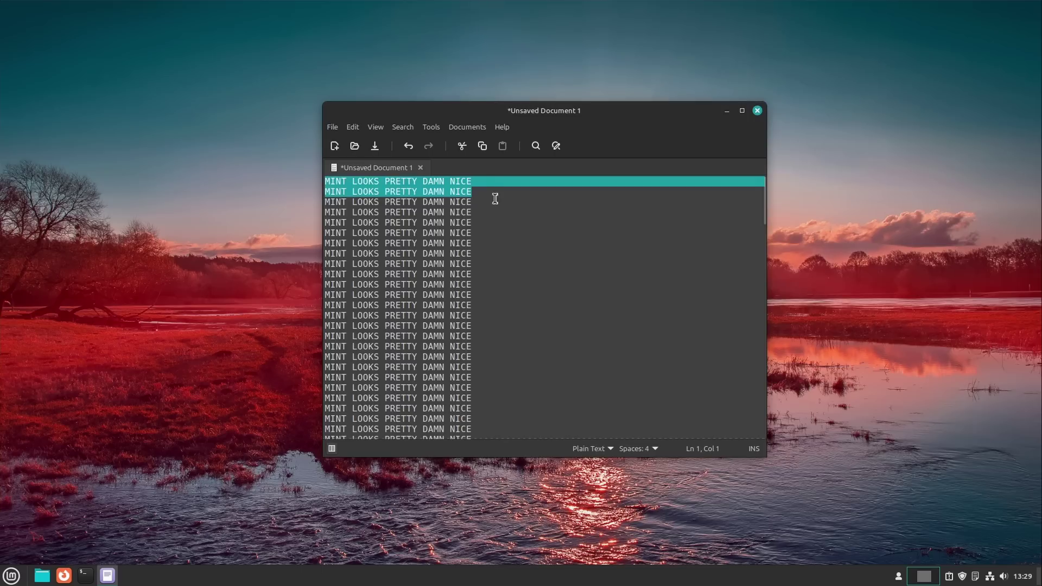
pyautogui.click(487, 184)
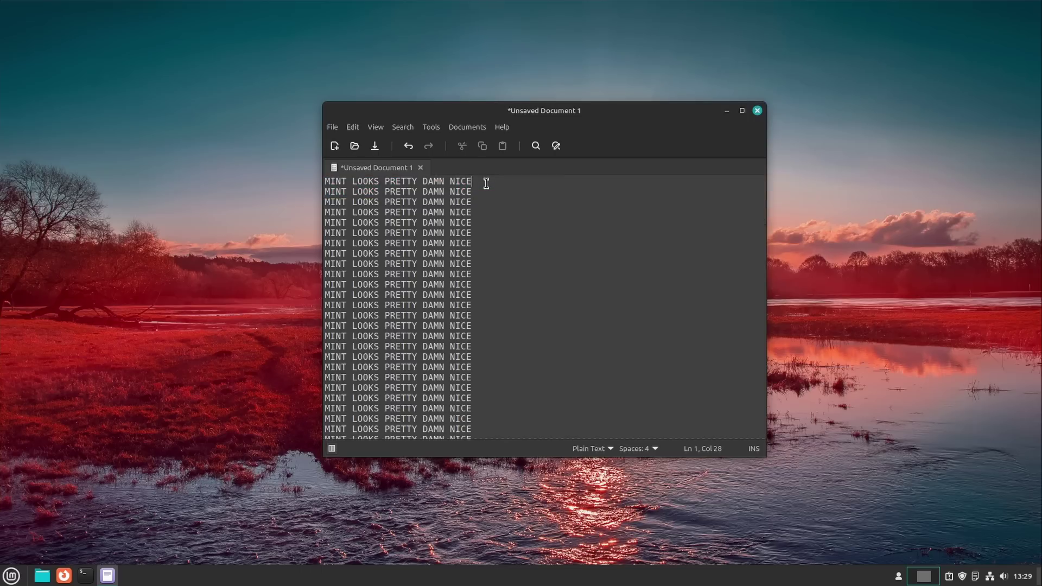
pyautogui.moveTo(514, 185); pyautogui.dragTo(283, 171)
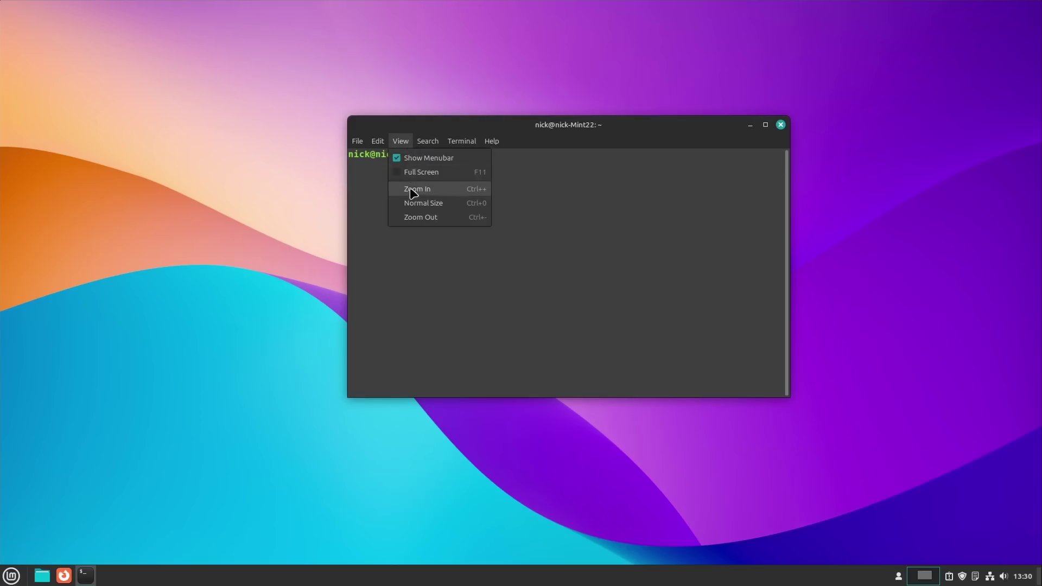
# Zoom in the terminal text, shift the window left, and run uname -a
pyautogui.click(414, 189)
pyautogui.moveTo(617, 126); pyautogui.dragTo(552, 118)
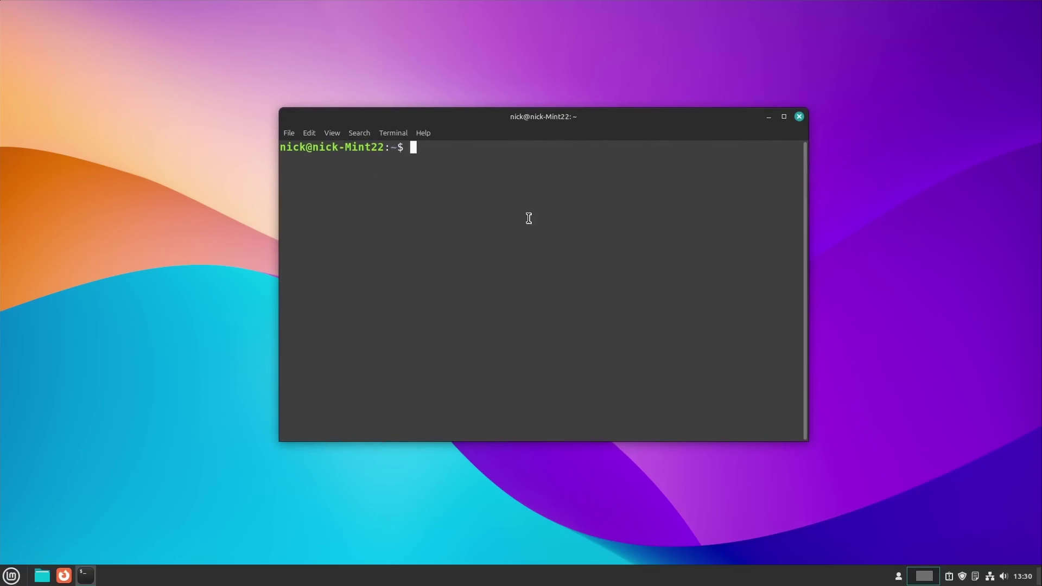
pyautogui.write('ame -')
pyautogui.press('Return')
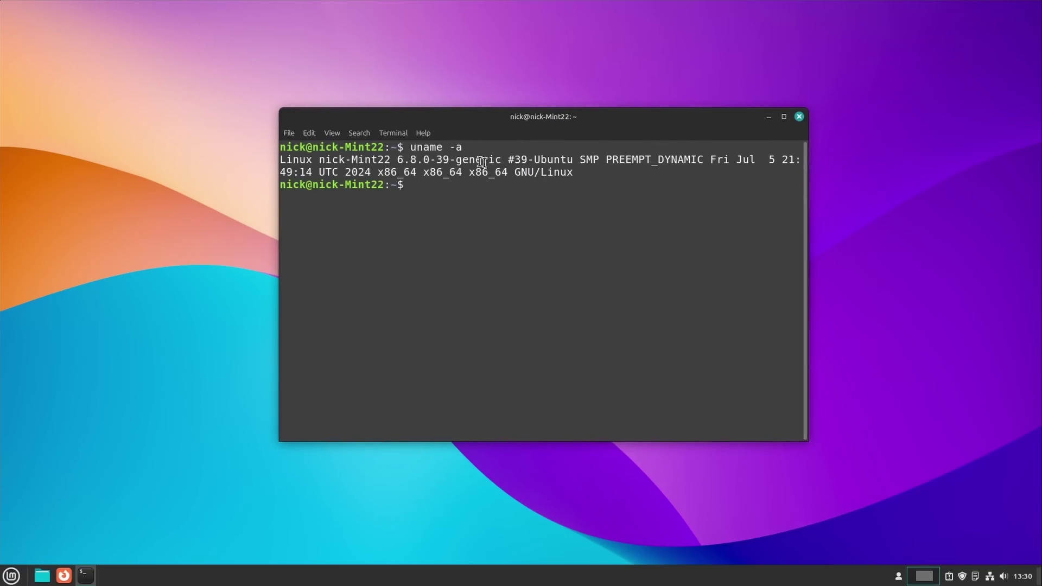
# Highlight parts of the kernel line, including '#39-Ubuntu SMP PREEMPT_DYNAMIC', then clear the highlight
pyautogui.moveTo(317, 154); pyautogui.dragTo(414, 162)
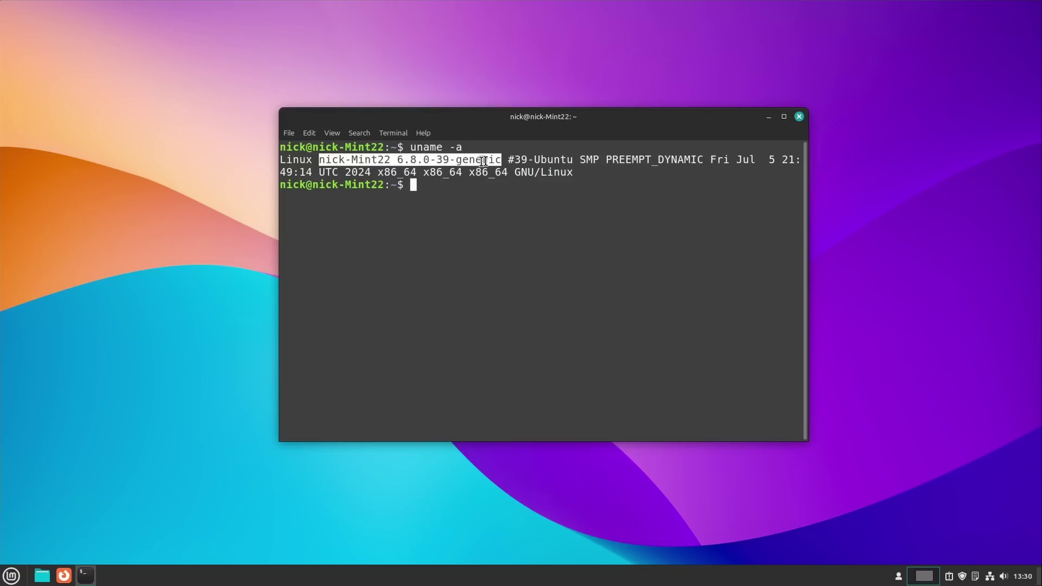
pyautogui.moveTo(487, 161); pyautogui.dragTo(265, 157)
pyautogui.doubleClick(553, 158)
pyautogui.moveTo(348, 163); pyautogui.dragTo(628, 161)
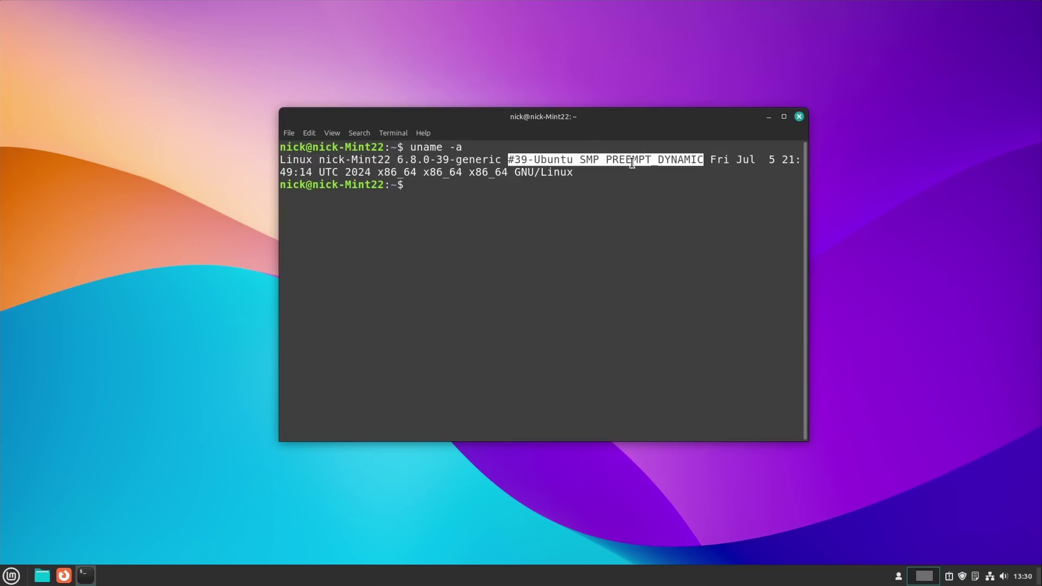
pyautogui.click(620, 165)
pyautogui.click(20, 569)
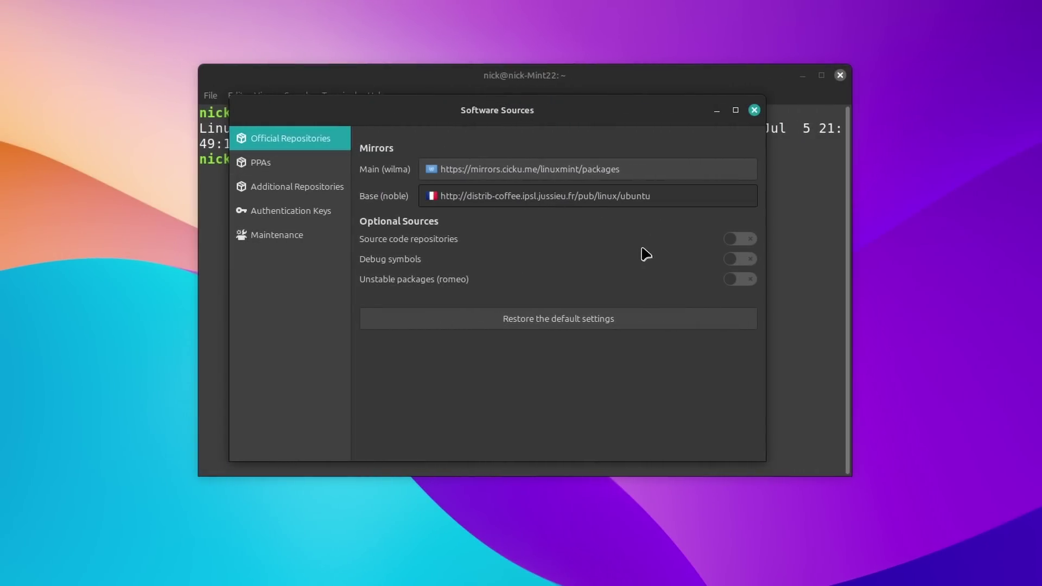
# Open the Select a mirror list for the Base (noble) repository
pyautogui.click(399, 199)
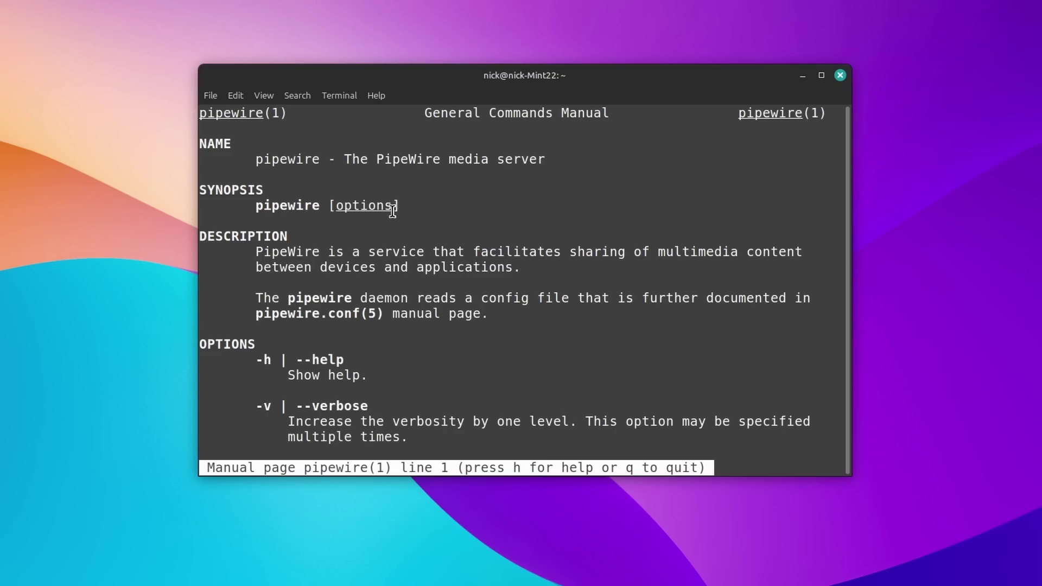
# Scroll down through the pipewire manual page's options
pyautogui.scroll(-3, 394, 212)
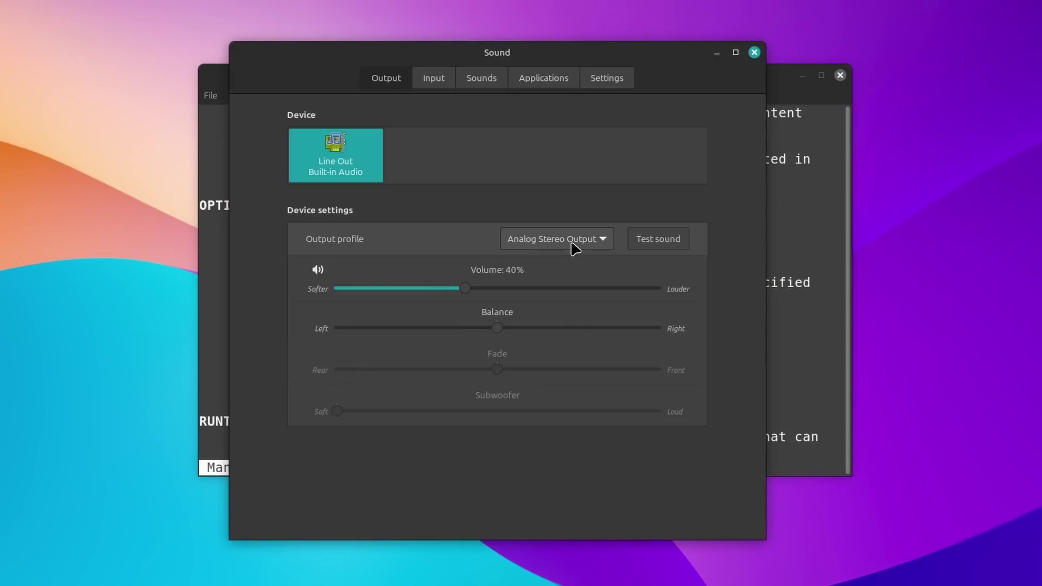
# Show the Sounds tab with system event sounds and their volume
pyautogui.click(472, 84)
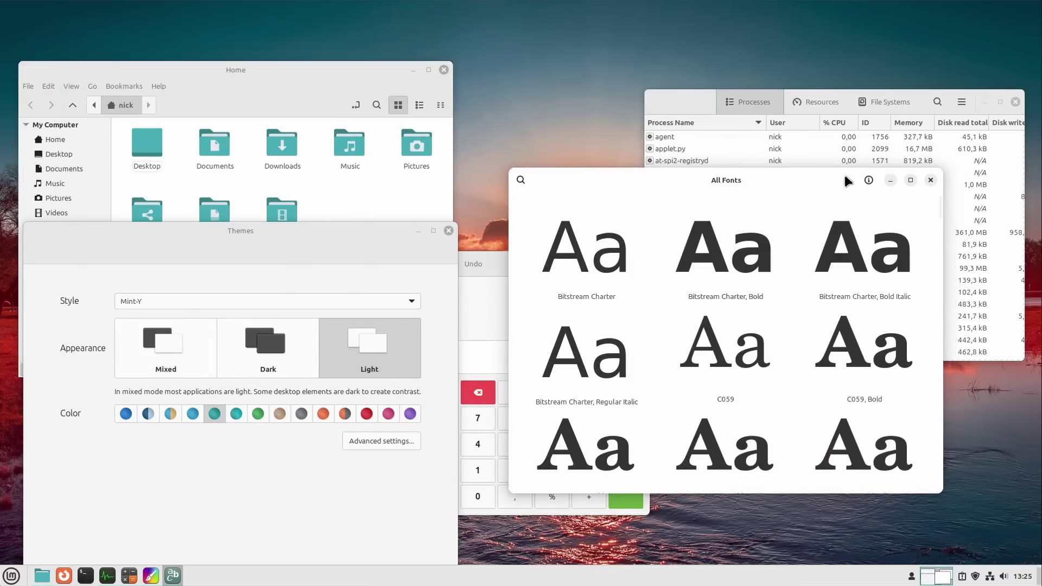
# Toggle Dark then back to Light appearance and set the accent colour to red
pyautogui.click(279, 366)
pyautogui.click(365, 377)
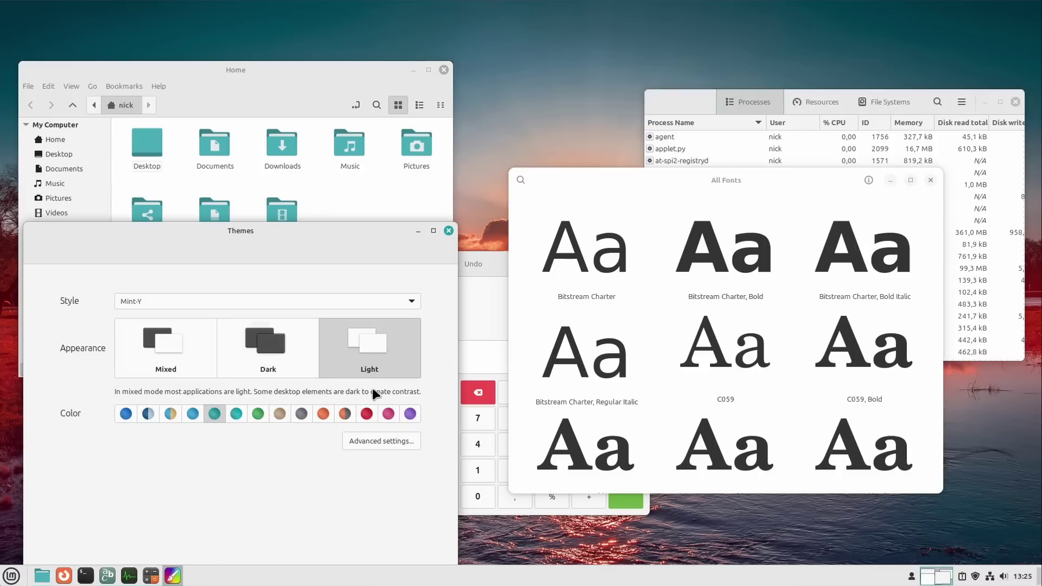
pyautogui.click(364, 417)
# Preview the Bitstream Charter font in Fonts, toggling its Info details on and off
pyautogui.click(588, 179)
pyautogui.click(579, 262)
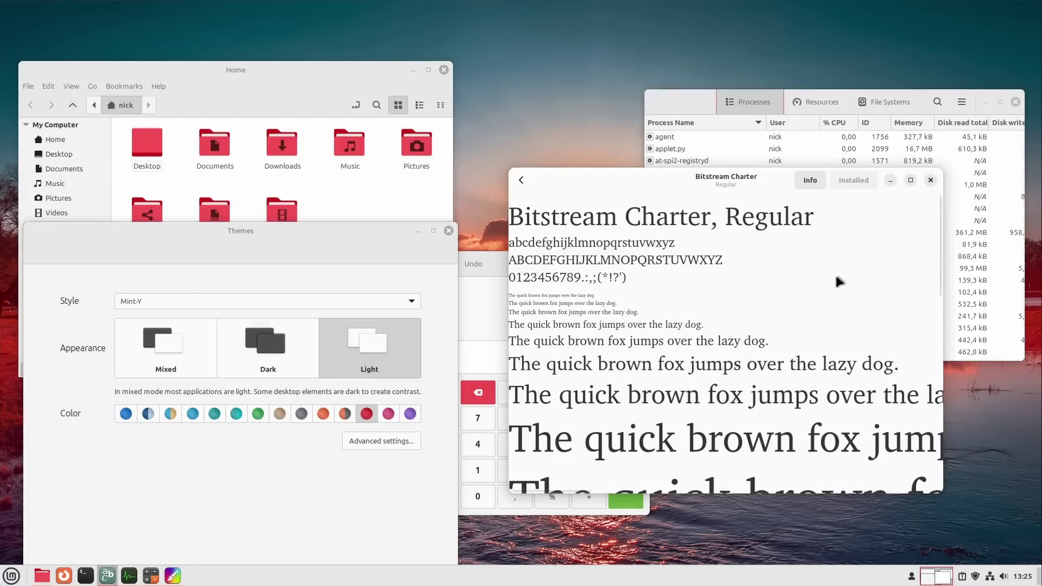
pyautogui.scroll(-5, 833, 275)
pyautogui.click(811, 181)
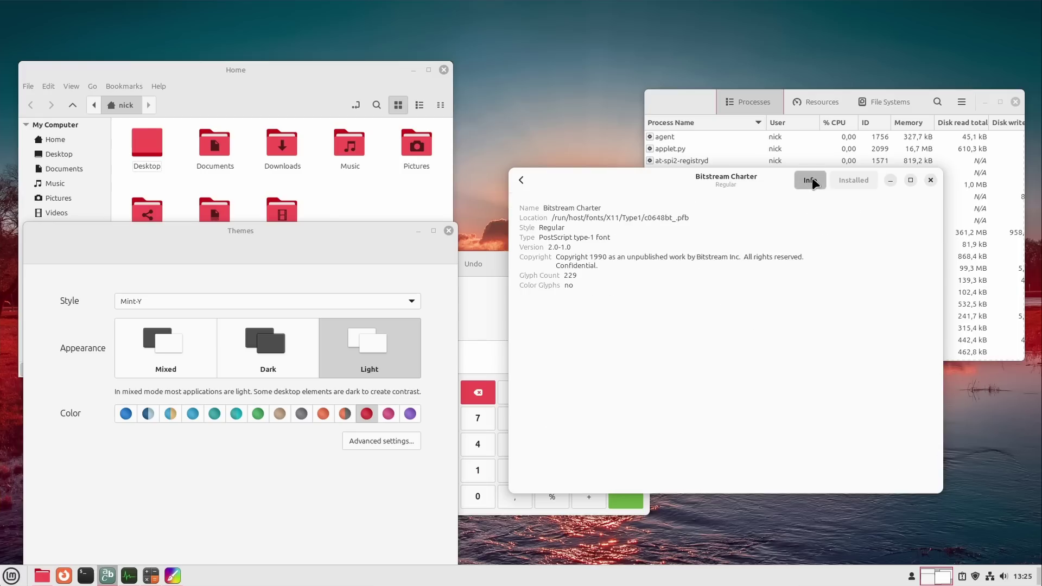
pyautogui.click(811, 181)
pyautogui.scroll(-4, 752, 245)
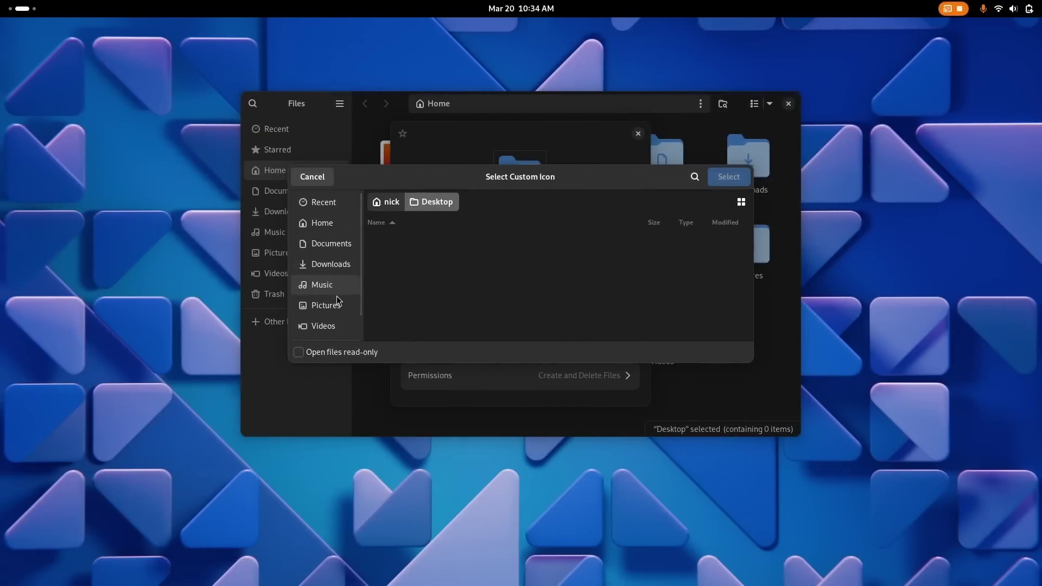
# Set the last screenshot in Pictures/Screenshots as the Desktop folder's custom icon
pyautogui.click(334, 287)
pyautogui.click(325, 305)
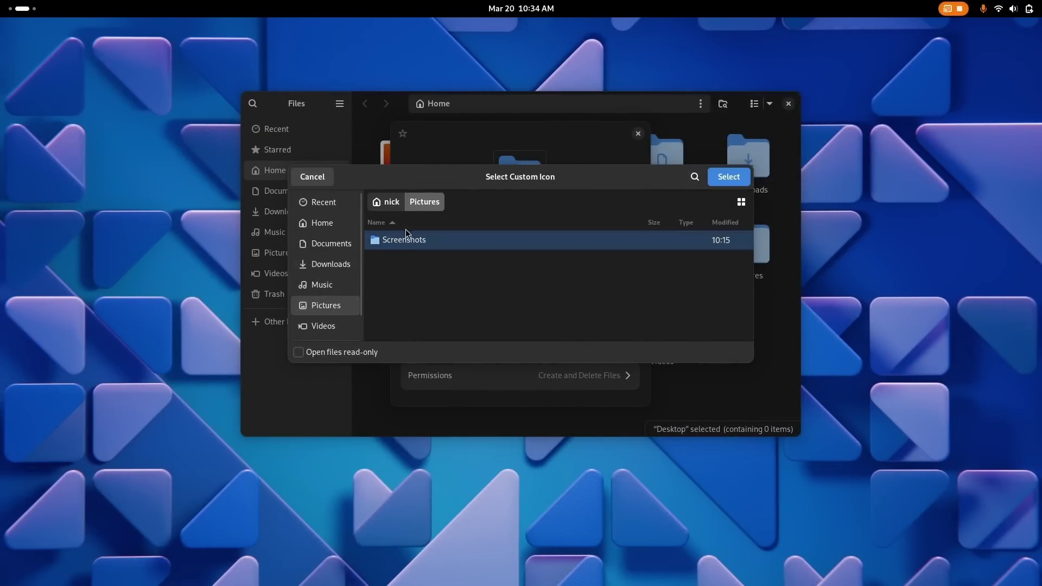
pyautogui.doubleClick(408, 239)
pyautogui.doubleClick(426, 294)
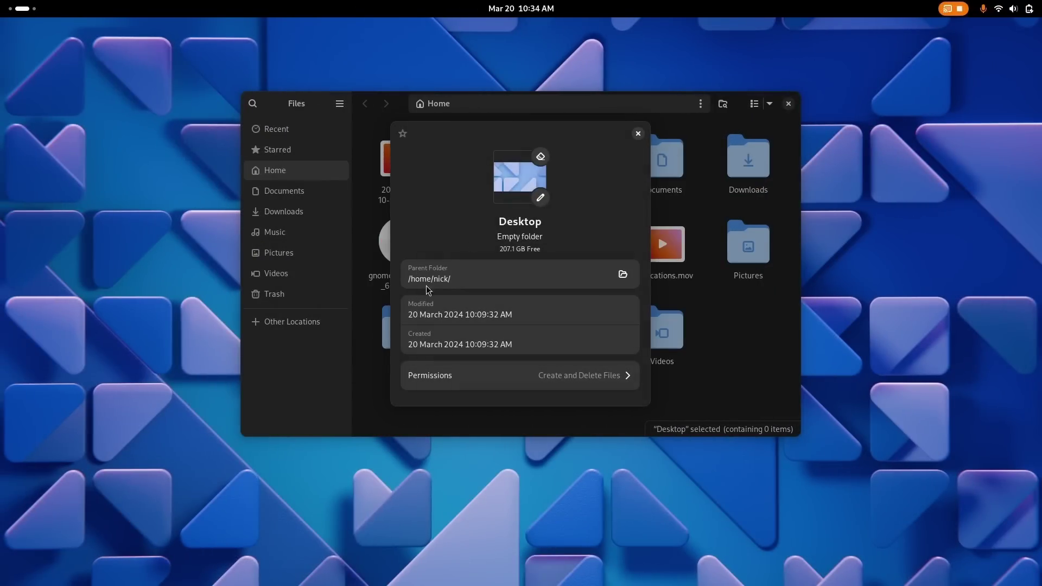
pyautogui.click(638, 134)
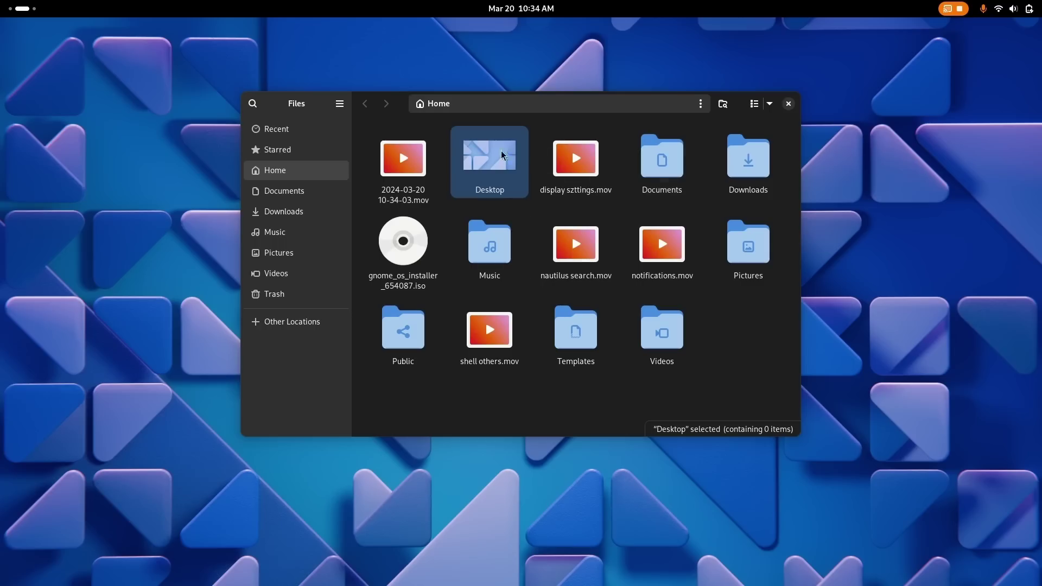
# Bring up the Files preferences from the Desktop folder's menu and start a search
pyautogui.rightClick(495, 164)
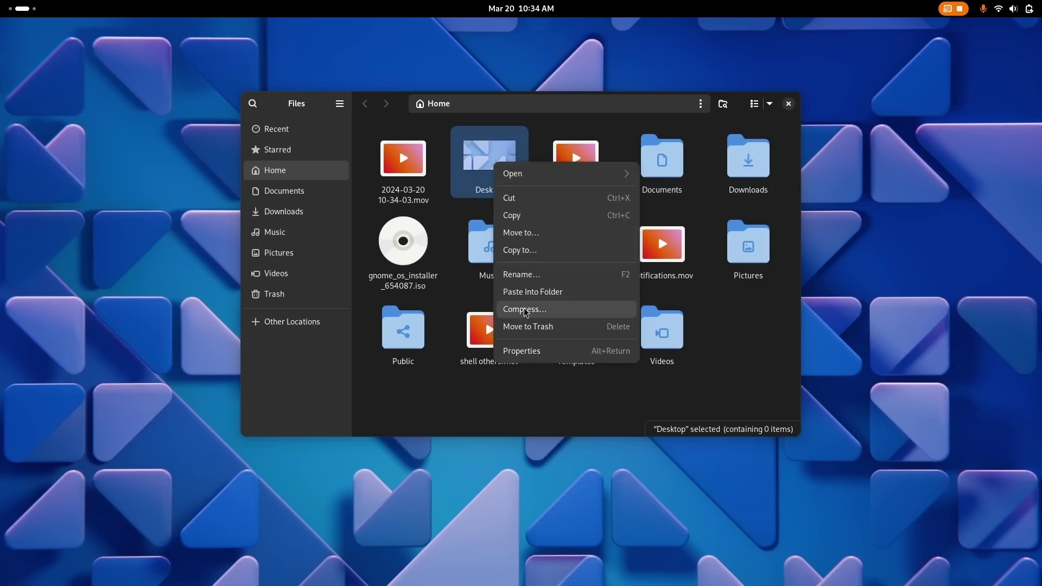
pyautogui.click(521, 351)
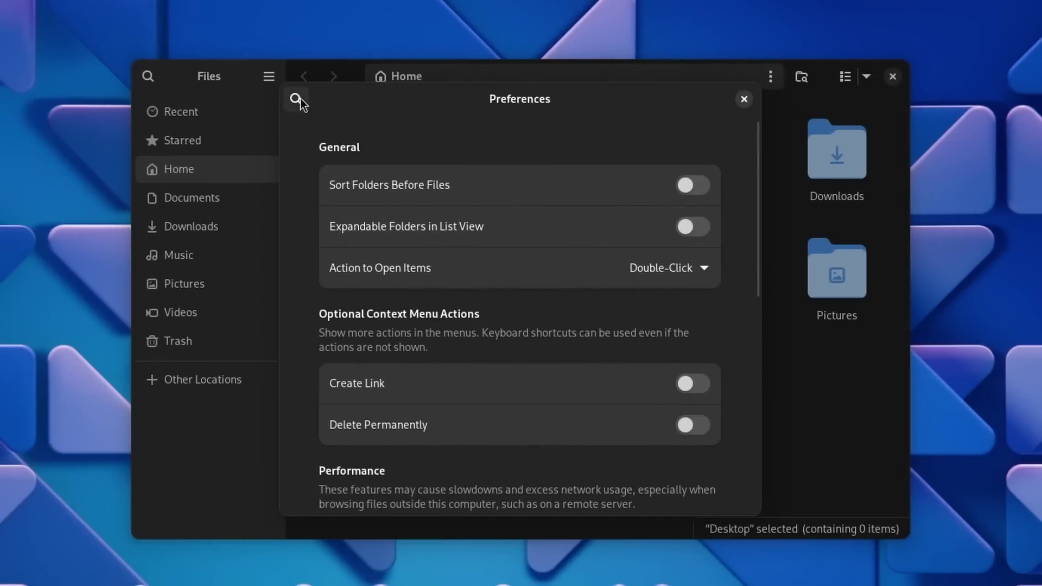
pyautogui.click(297, 99)
# Choose Mint-Y style, try orange then settle on teal accent, and pick Dark appearance
pyautogui.scroll(-4, 429, 315)
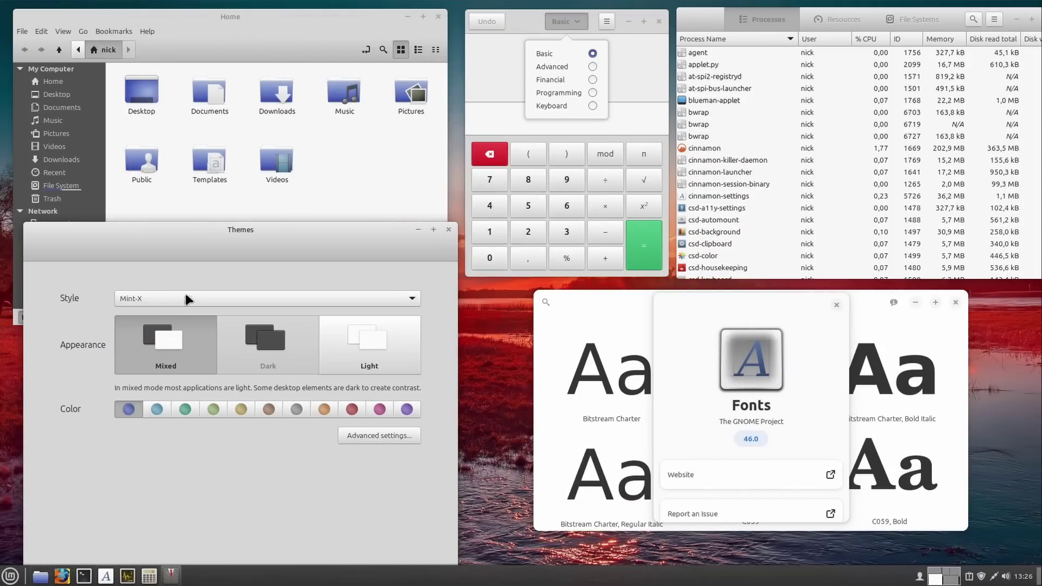
pyautogui.click(186, 299)
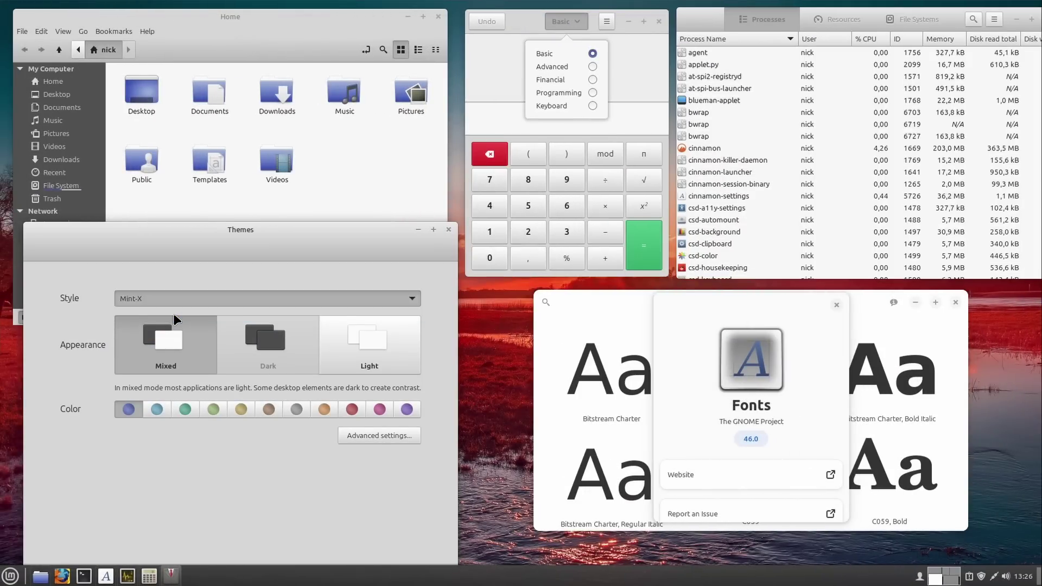
pyautogui.click(174, 313)
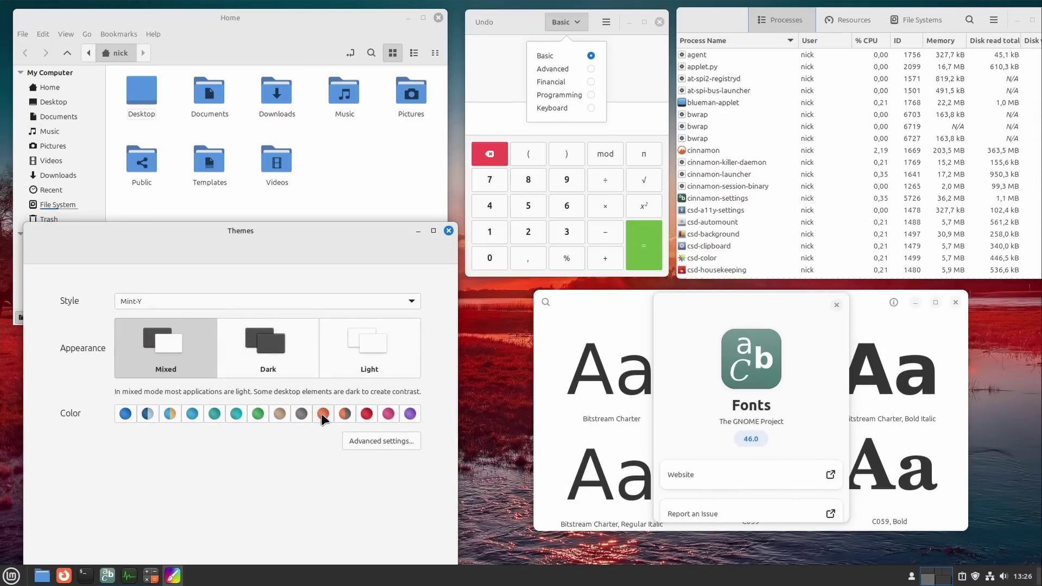
pyautogui.click(323, 415)
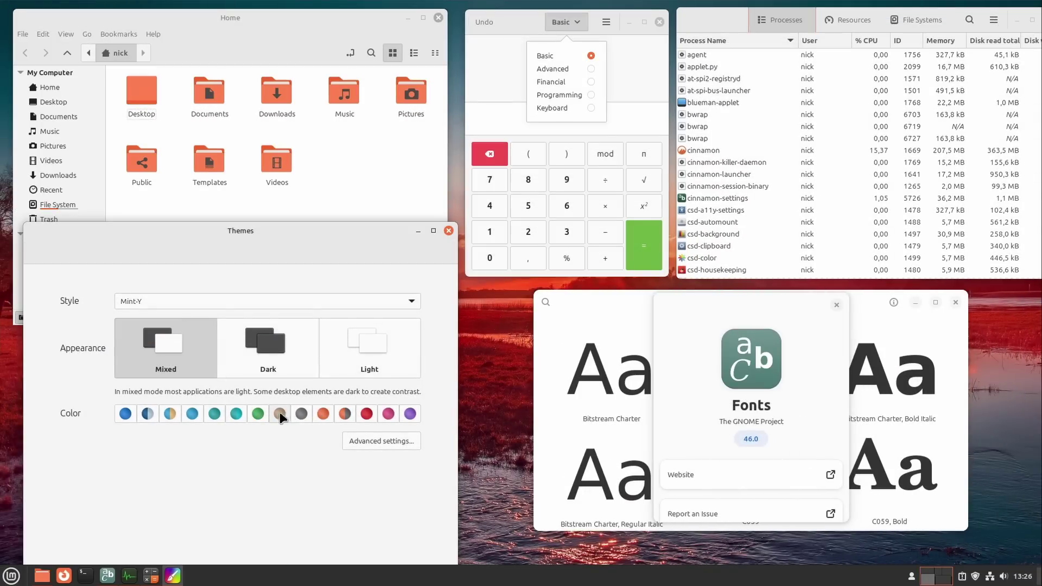
pyautogui.click(258, 413)
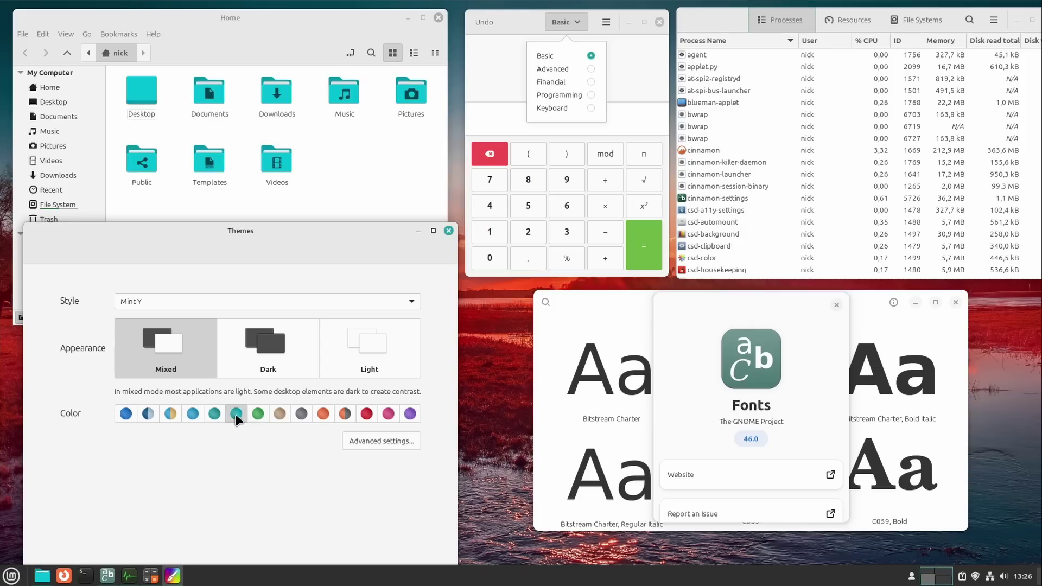
pyautogui.click(258, 354)
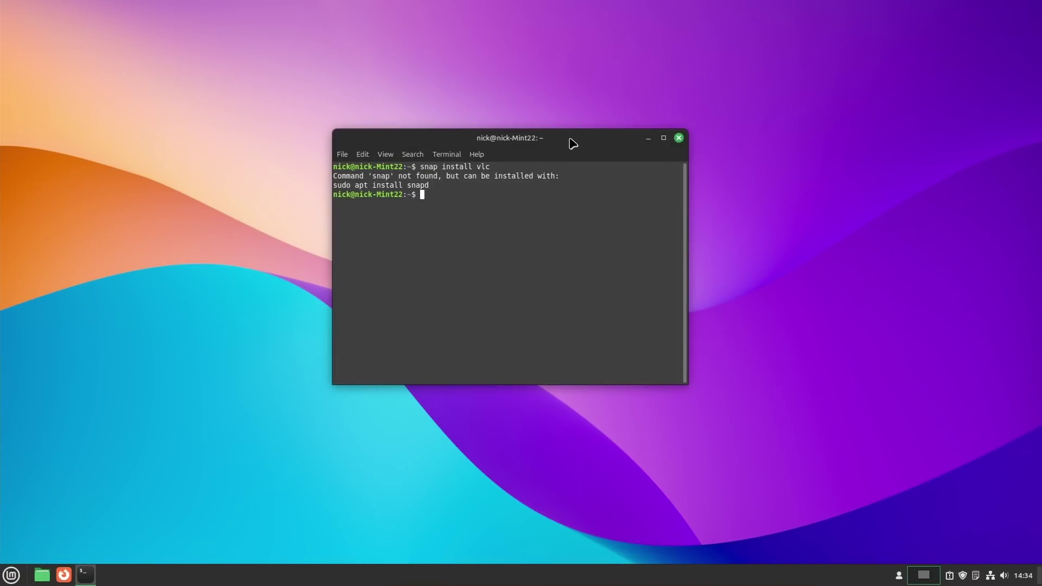
# Highlight the 'snap not found' error, then check Firefox's package sources, including Flatpak, in Software Manager
pyautogui.moveTo(343, 175); pyautogui.dragTo(423, 186)
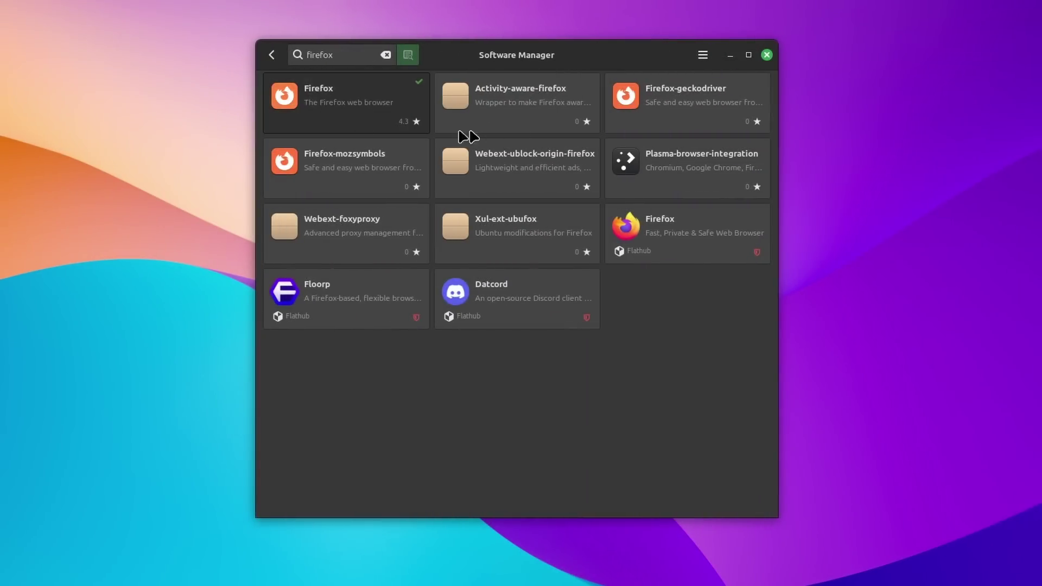
pyautogui.click(402, 130)
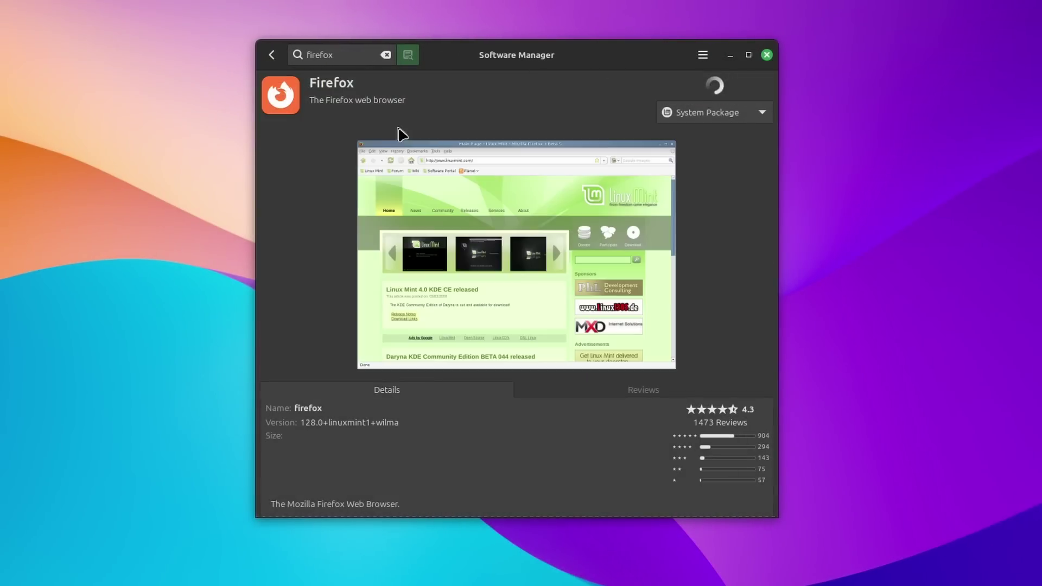
pyautogui.click(741, 115)
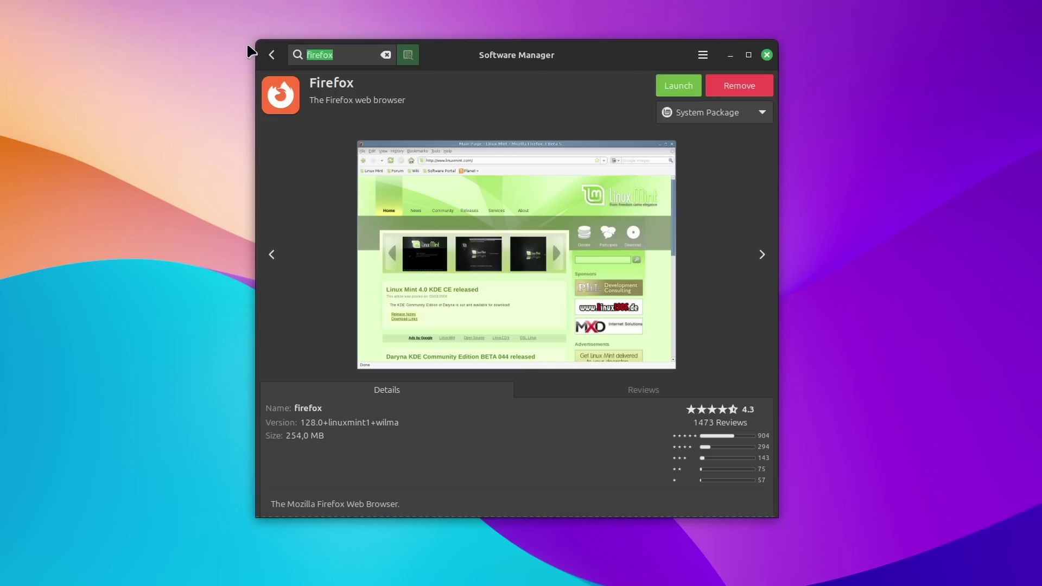
pyautogui.write('d')
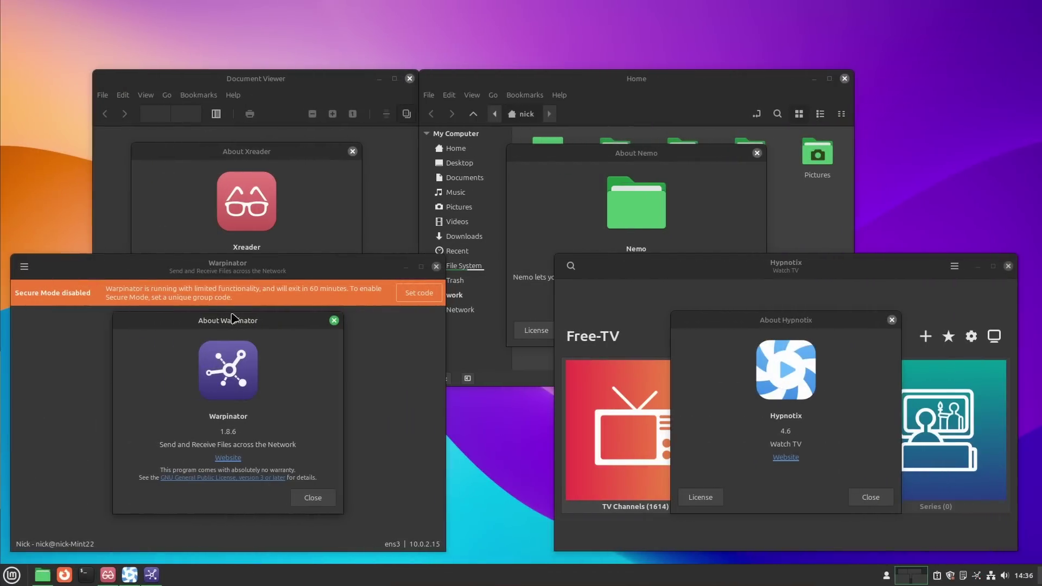
# Close the Xreader, Nemo, Hypnotix and Warpinator About boxes and the Document Viewer, Home and Hypnotix windows
pyautogui.click(331, 329)
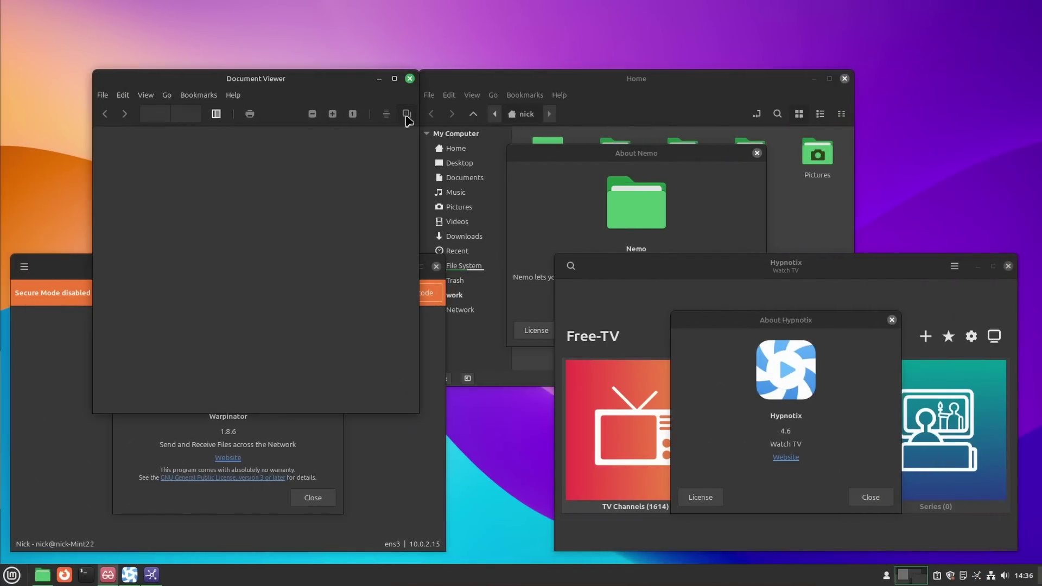
pyautogui.click(757, 153)
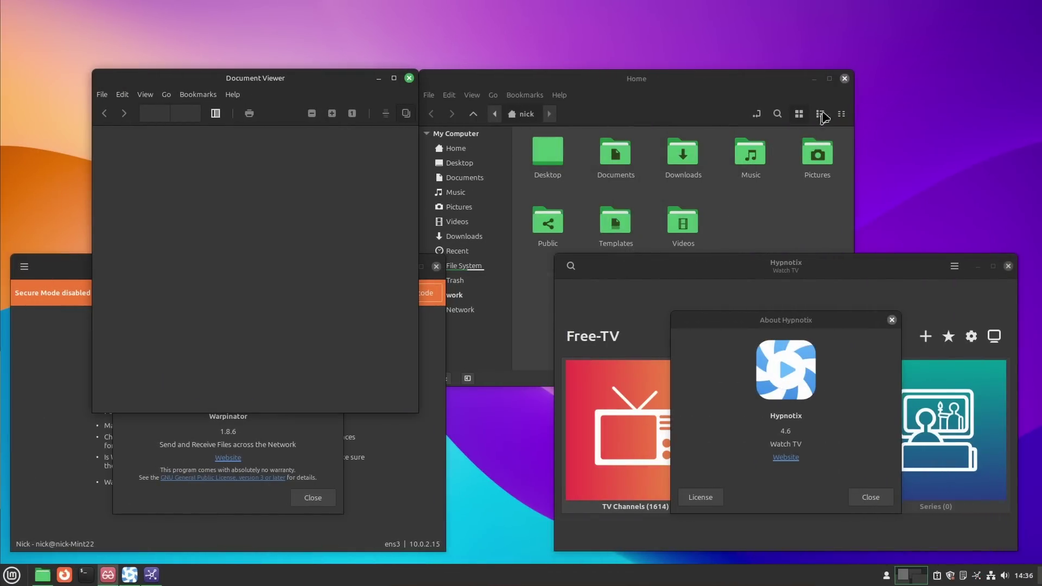
pyautogui.click(845, 80)
pyautogui.click(409, 78)
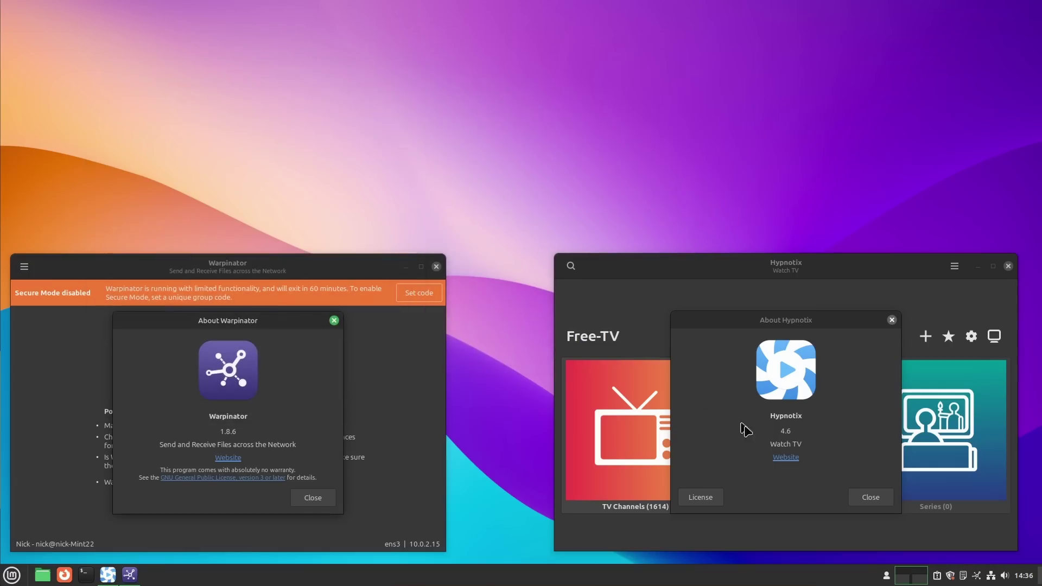
pyautogui.click(867, 499)
pyautogui.click(1009, 267)
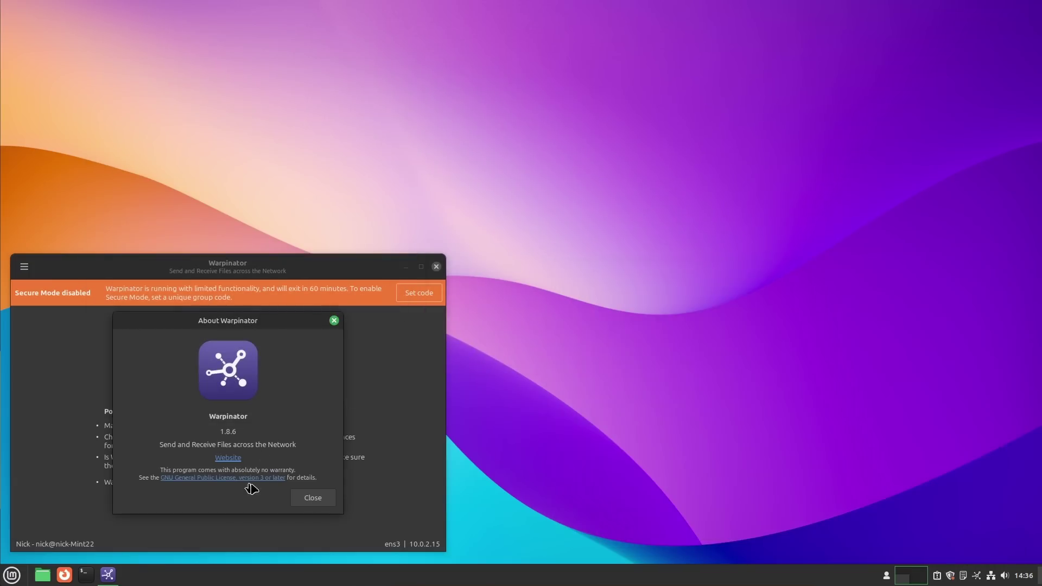
pyautogui.click(313, 498)
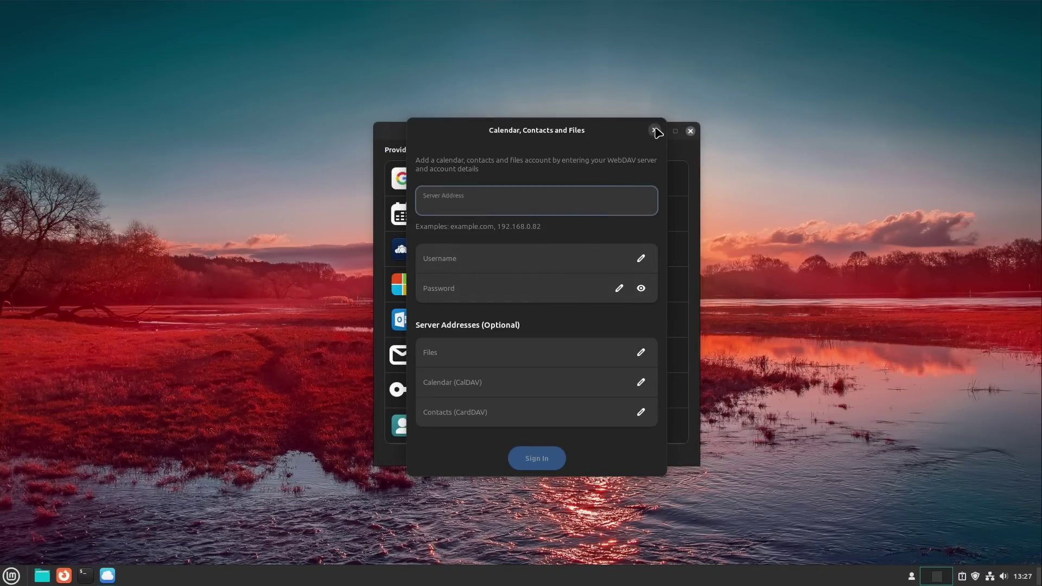
# Reopen and close the WebDAV and Calendar, Contacts and Files sign-in forms
pyautogui.click(655, 130)
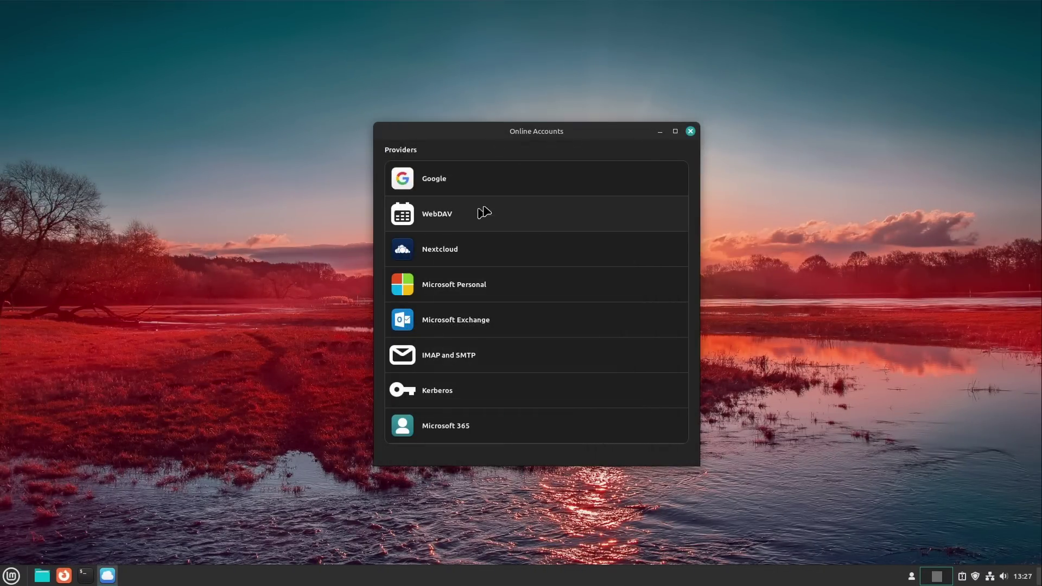
pyautogui.click(477, 213)
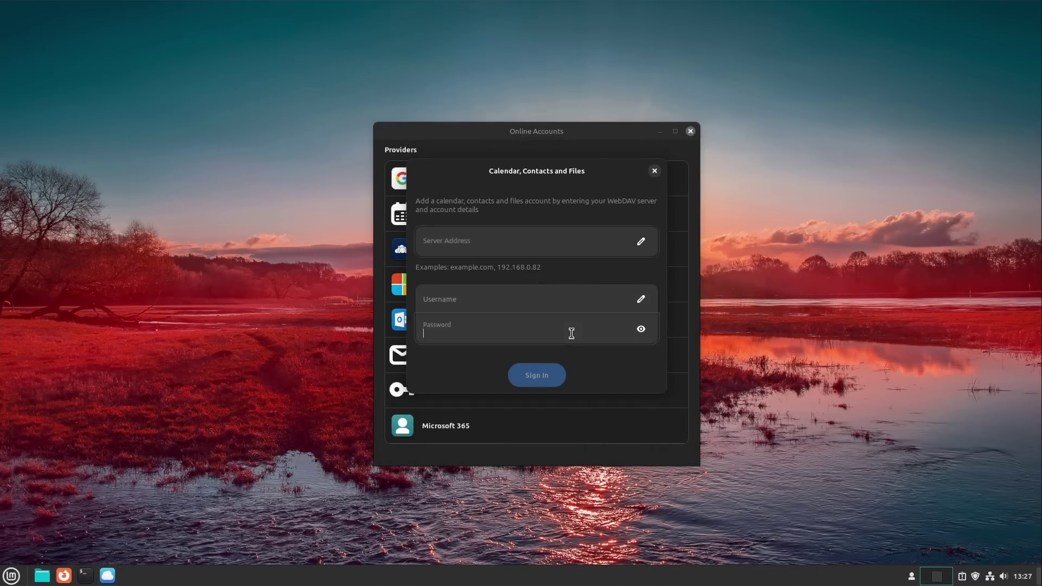
pyautogui.click(654, 170)
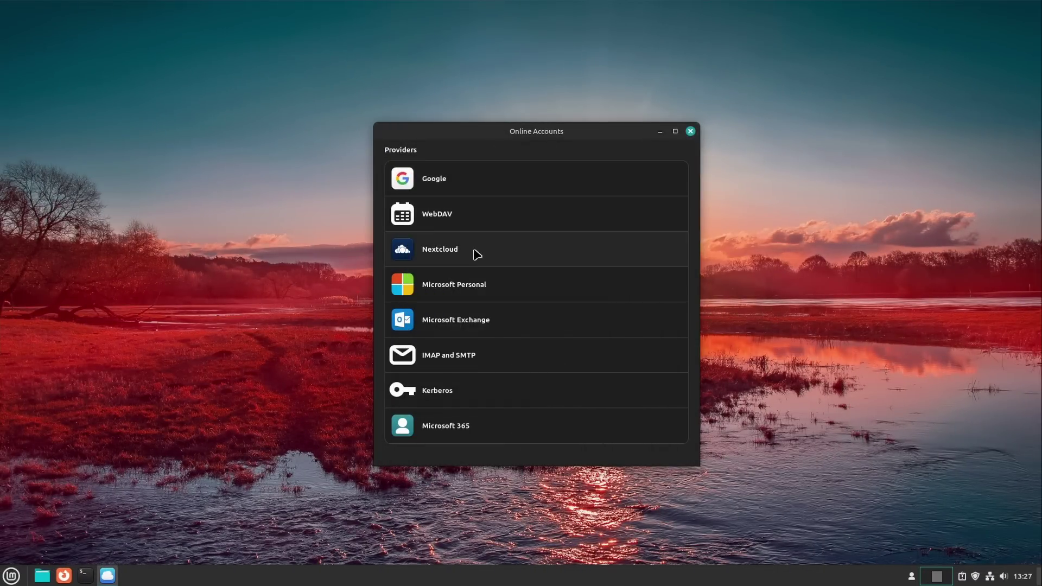
pyautogui.click(475, 253)
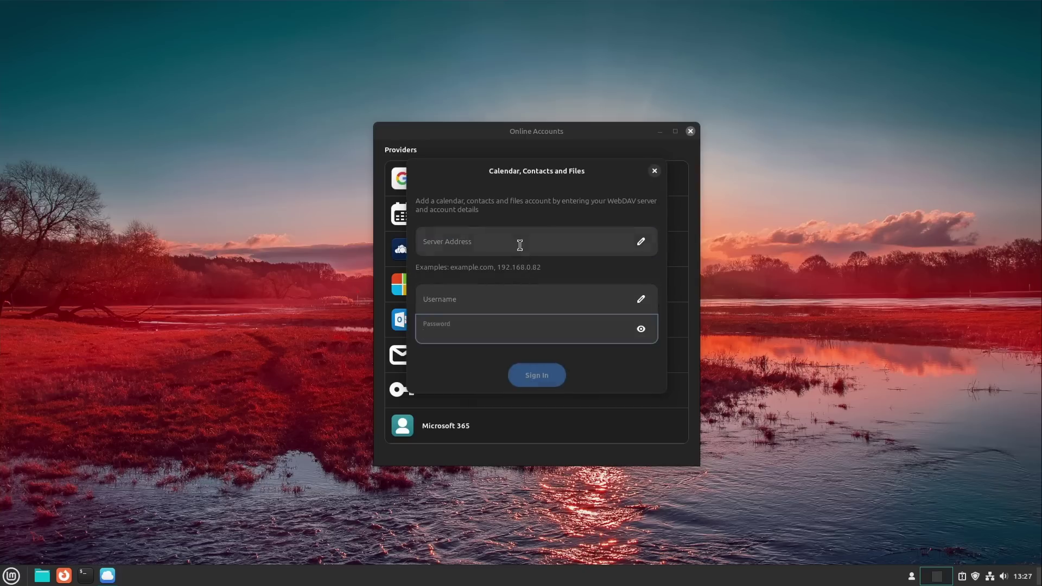
pyautogui.click(654, 170)
# View the Microsoft Exchange sign-in form, then highlight the Xfce 4.18 release title
pyautogui.click(437, 321)
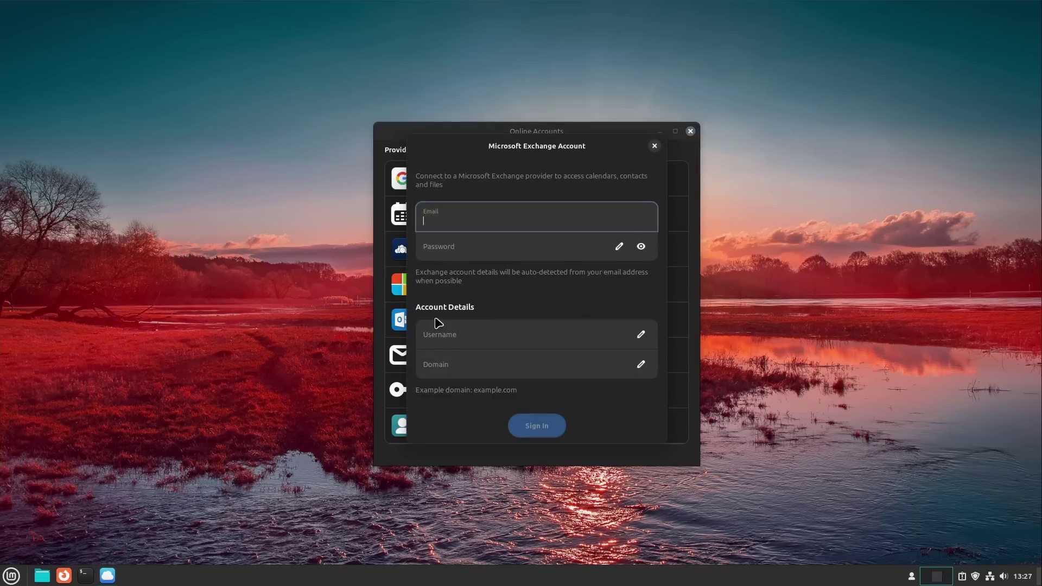
pyautogui.click(654, 147)
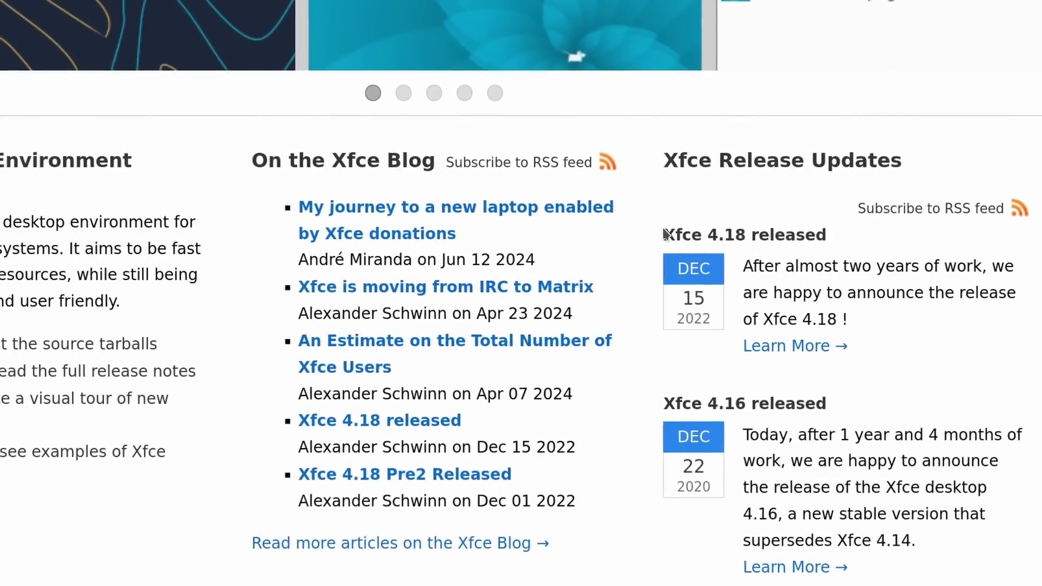
pyautogui.moveTo(654, 233); pyautogui.dragTo(818, 233)
# Highlight the Xfce release date, the MATE 1.26 title, and the MATE 1.28 heading and date
pyautogui.moveTo(645, 267); pyautogui.dragTo(679, 324)
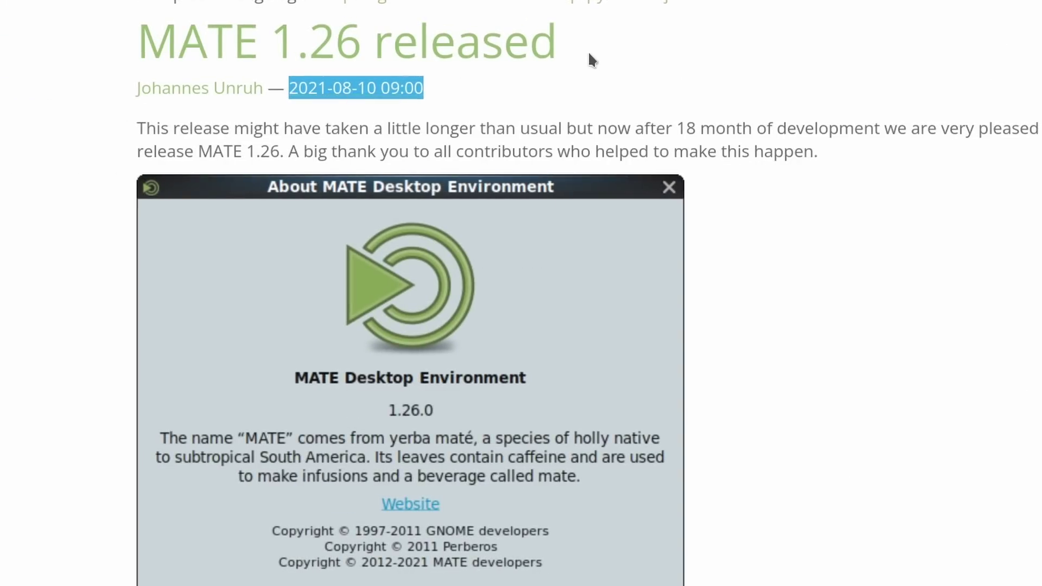
pyautogui.moveTo(589, 54); pyautogui.dragTo(159, 48)
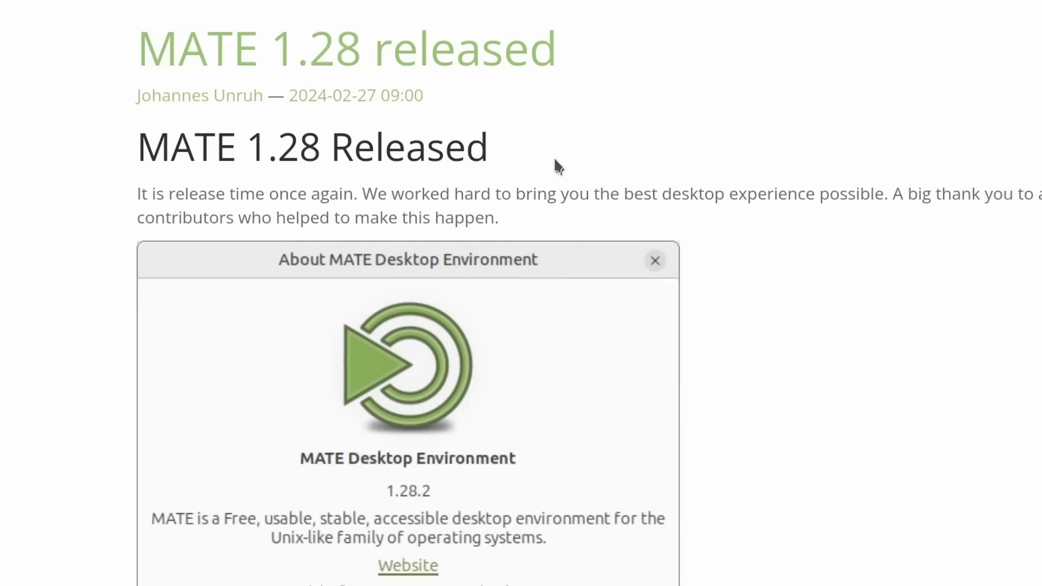
pyautogui.moveTo(553, 160); pyautogui.dragTo(150, 160)
pyautogui.moveTo(430, 98); pyautogui.dragTo(317, 101)
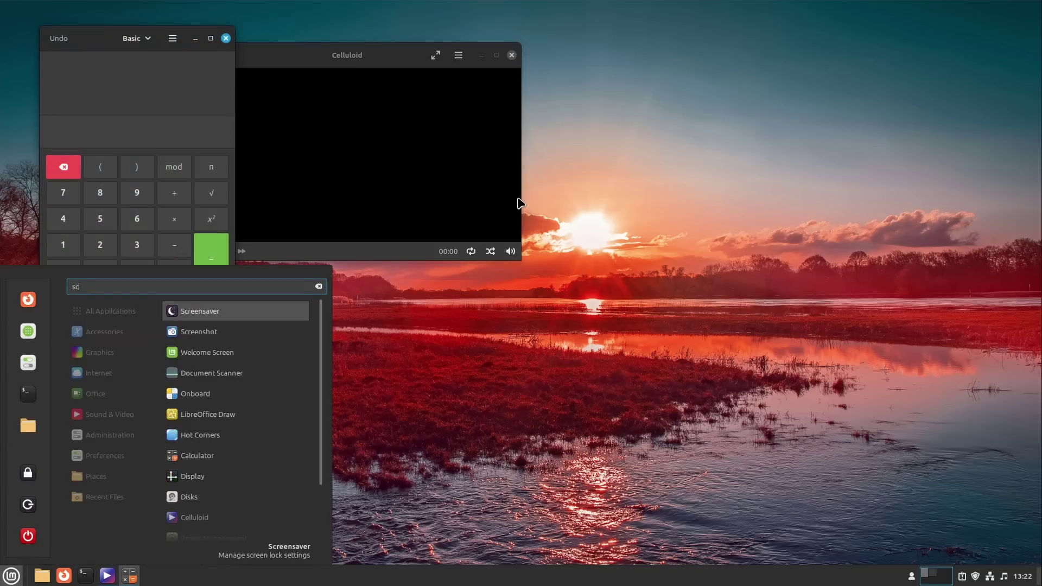
# Launch Document Scanner, Disk Usage Analyzer, the 'scan' search result and System Monitor
pyautogui.press('Return')
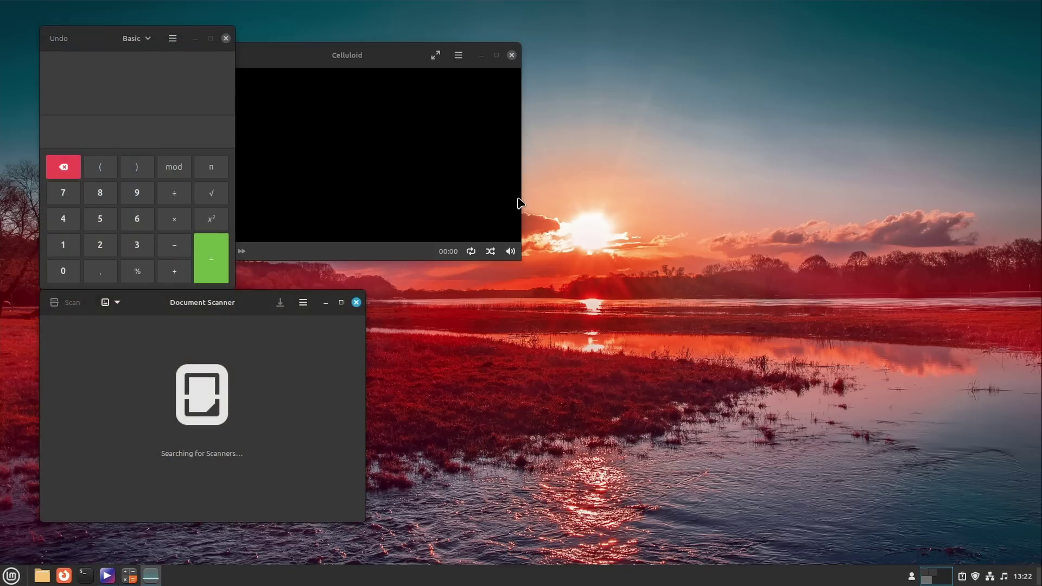
pyautogui.press('super')
pyautogui.write('disk')
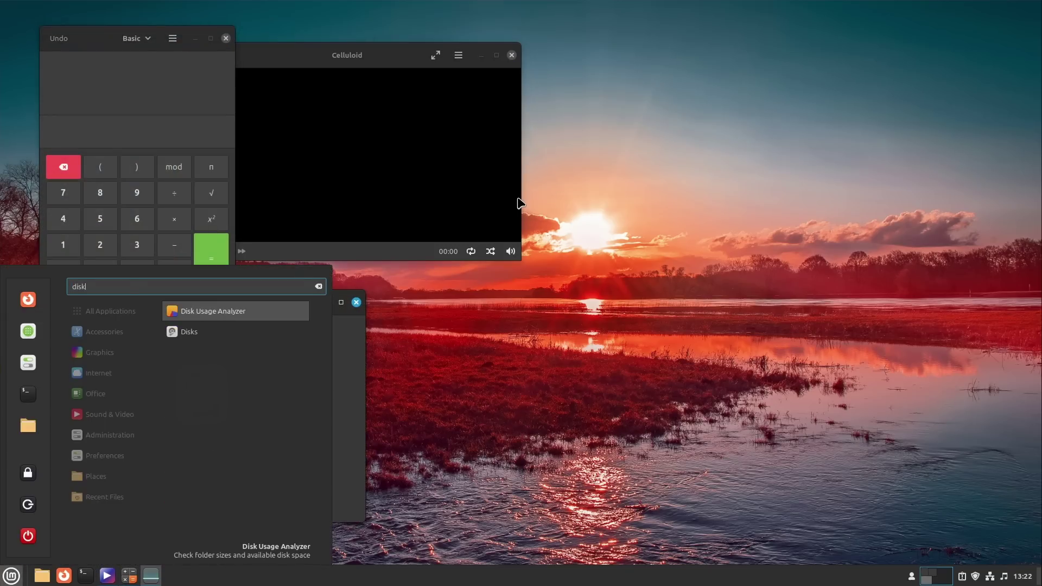
pyautogui.press('Return')
pyautogui.press('super')
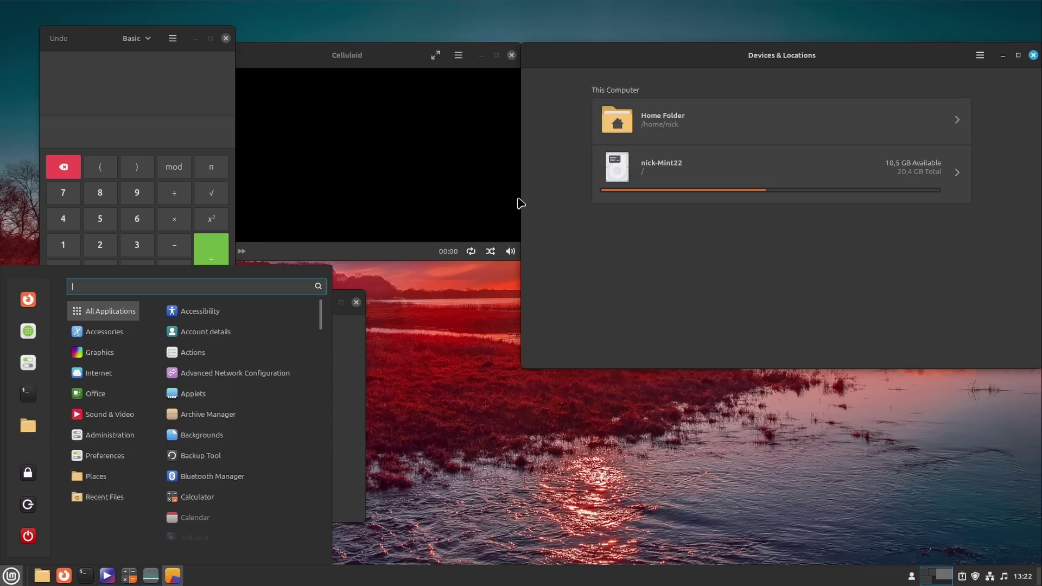
pyautogui.write('scan')
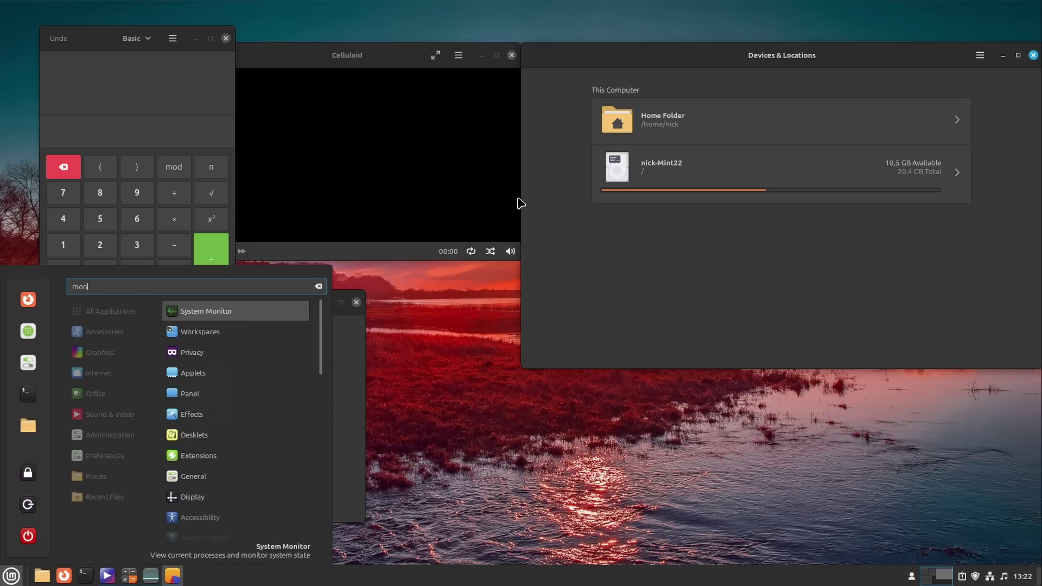
pyautogui.press('Return')
pyautogui.hotkey('ctrl', 'shift', 'Escape')
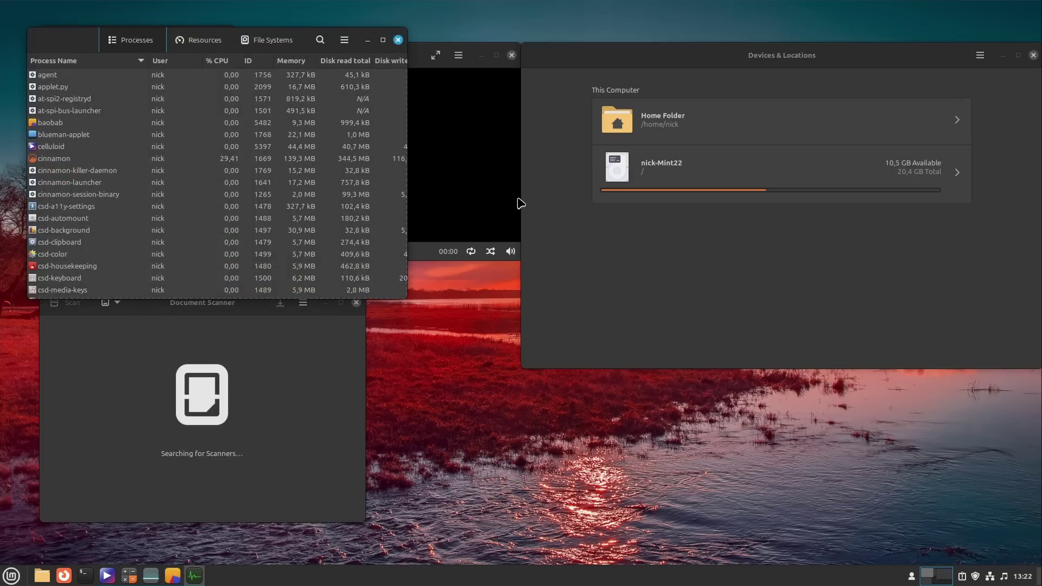
# Launch Calendar and unmaximise its window, moving it aside
pyautogui.press('super')
pyautogui.write('cal')
pyautogui.press('Down')
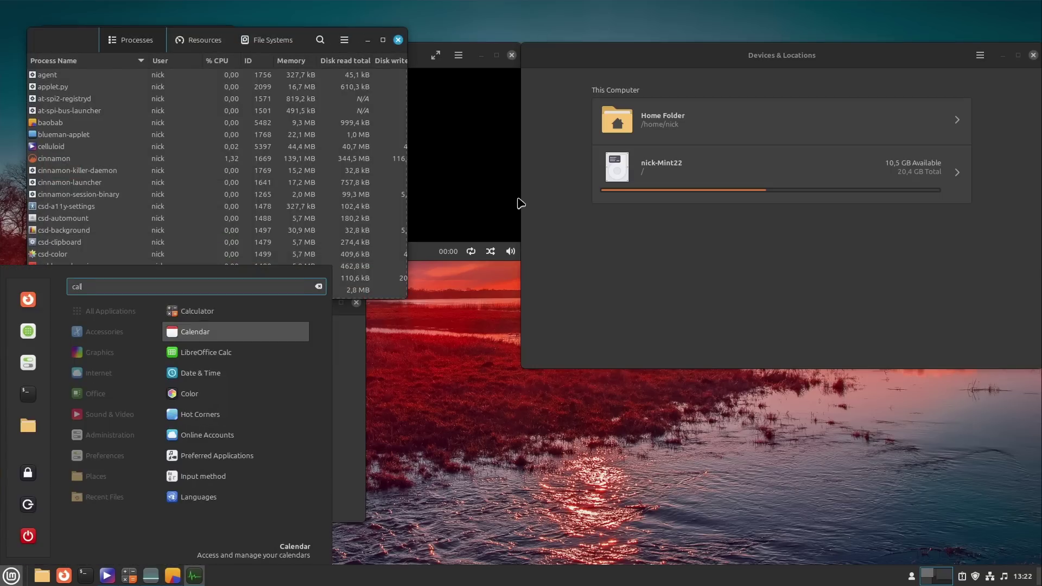
pyautogui.press('Return')
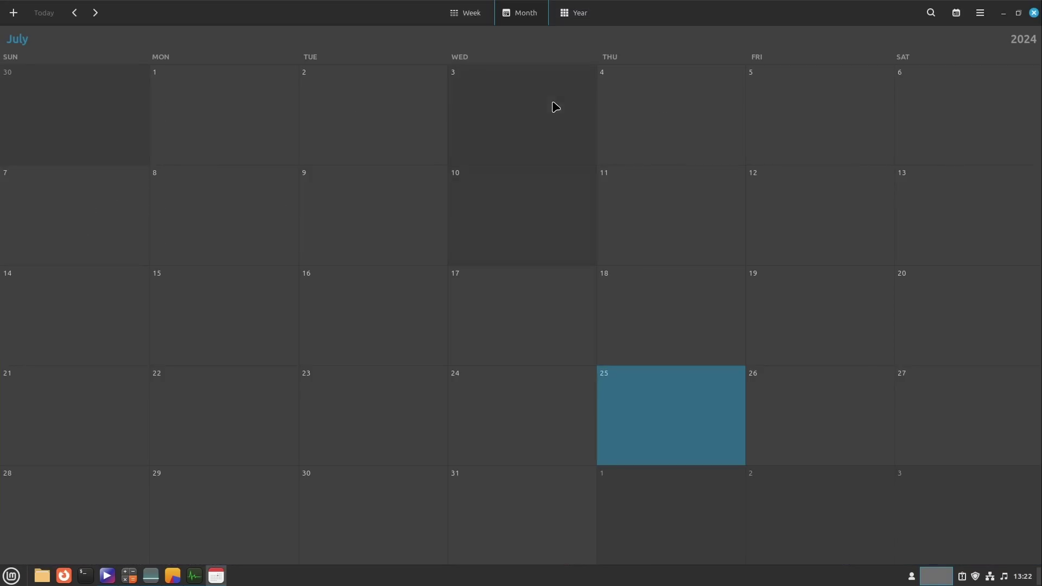
pyautogui.moveTo(676, 24); pyautogui.dragTo(750, 239)
pyautogui.press('super')
pyautogui.write('ar')
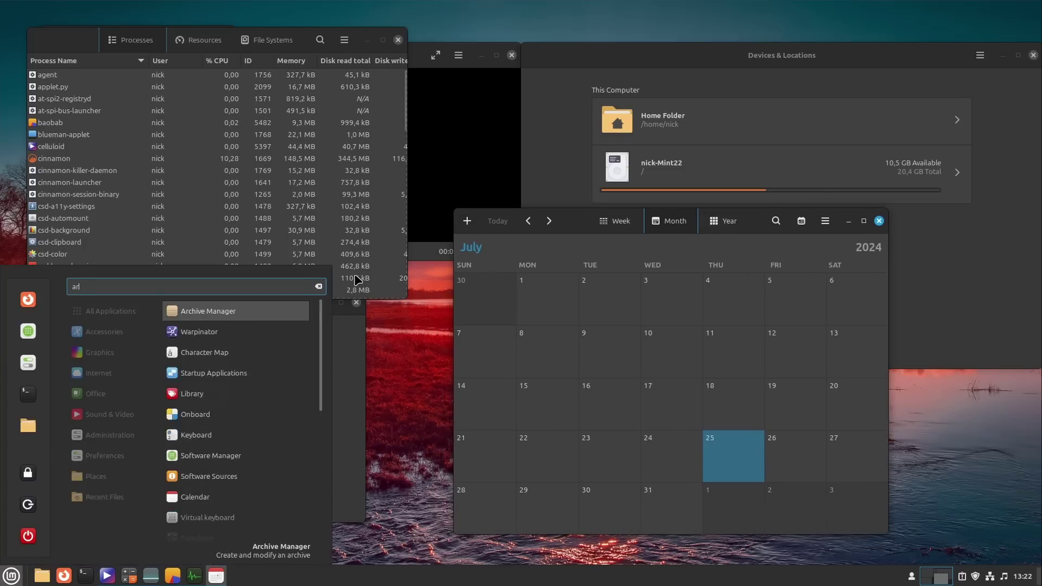